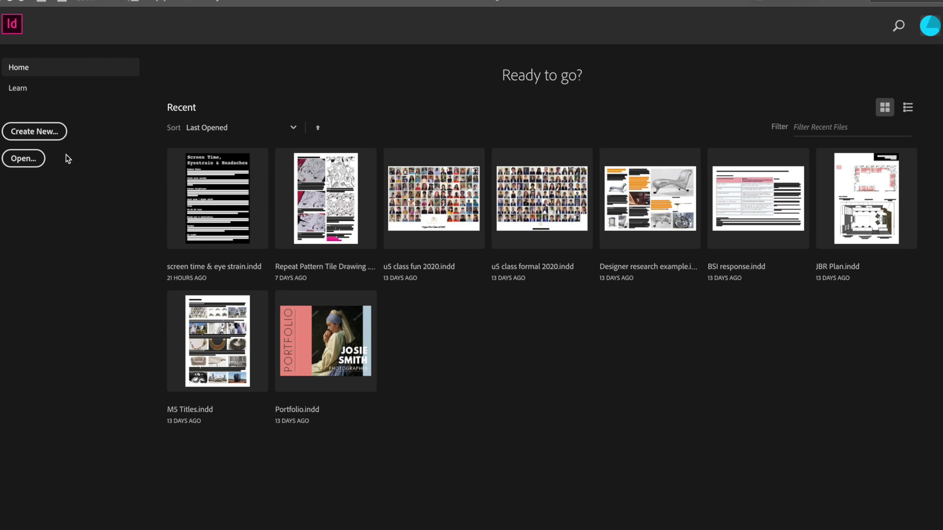
Start a new print document using the A3 preset in landscape orientation.
{"action": "left_click", "coordinate": [47, 133]}
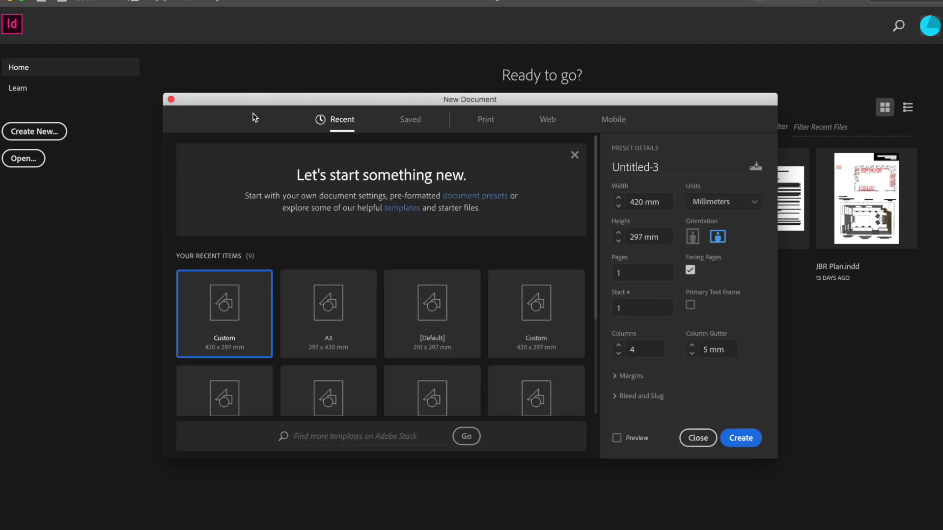
{"action": "left_click", "coordinate": [490, 126]}
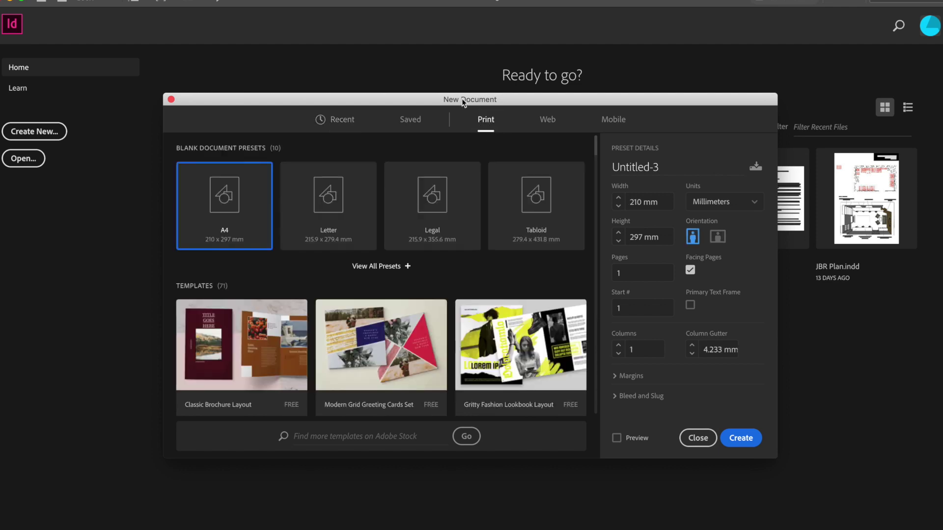
{"action": "left_click_drag", "start_coordinate": [462, 102], "coordinate": [452, 56]}
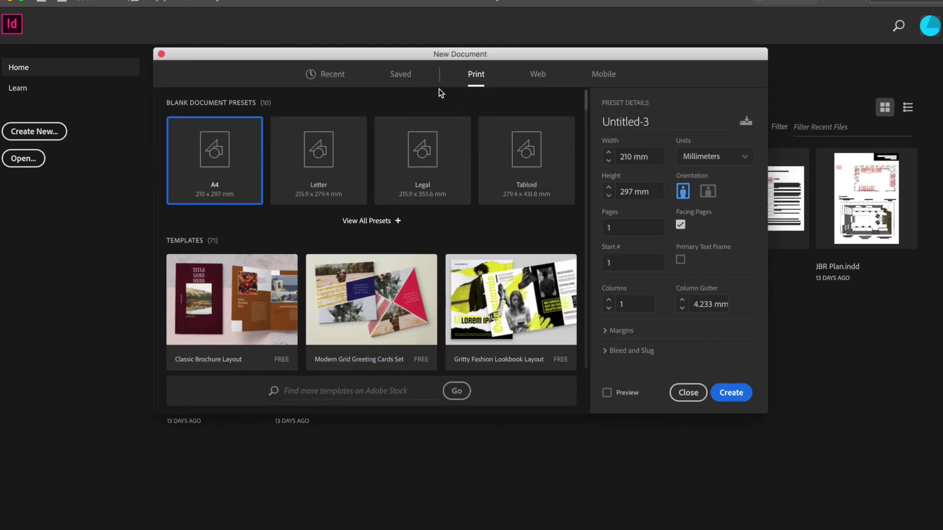
{"action": "left_click", "coordinate": [368, 222]}
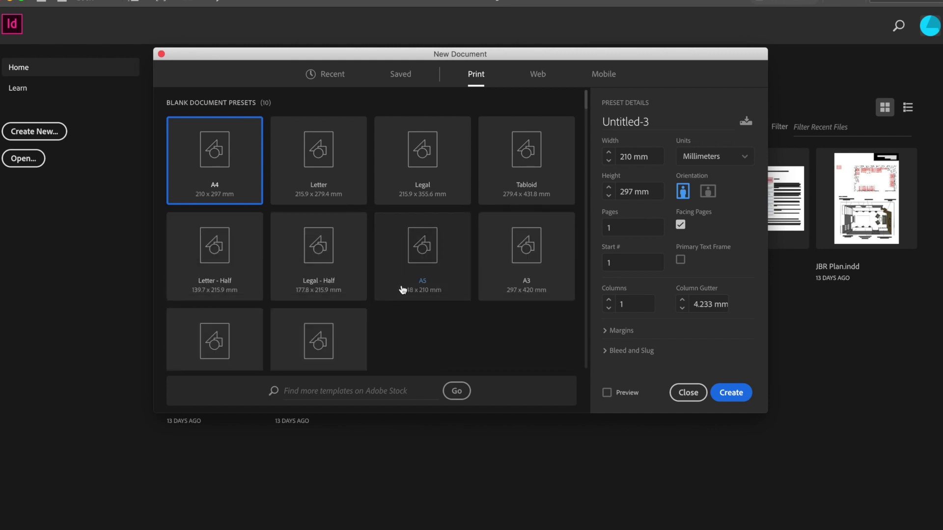
{"action": "left_click", "coordinate": [527, 264]}
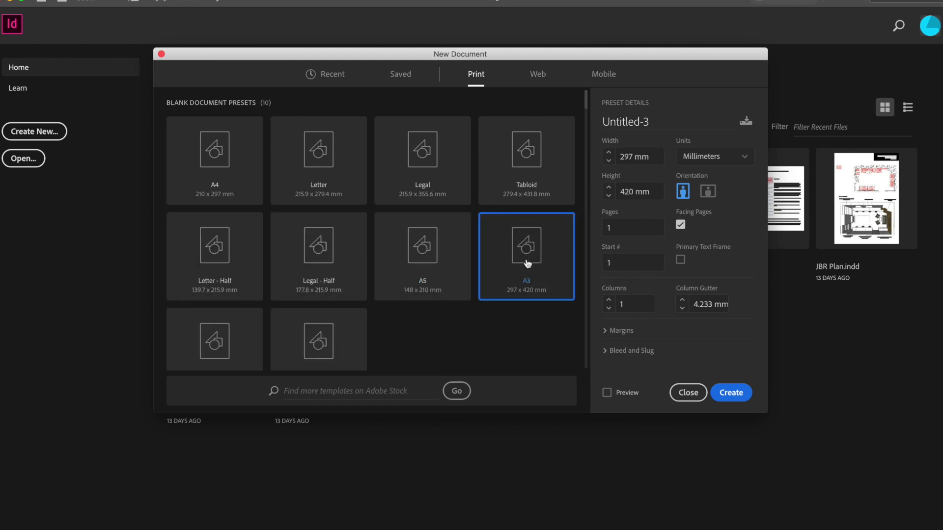
{"action": "left_click", "coordinate": [709, 195]}
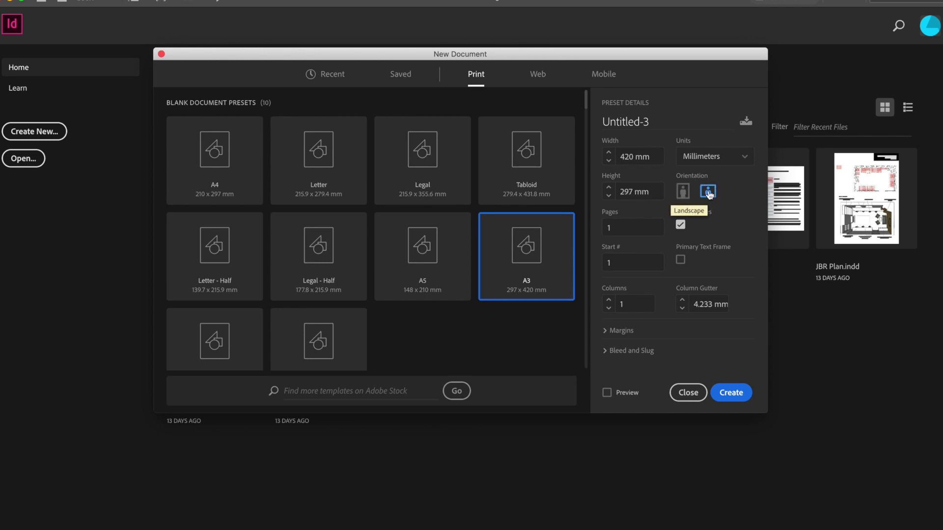
Name the new document 'Project 1' and set it to 1 page.
{"action": "double_click", "coordinate": [652, 123]}
{"action": "key", "text": "BackSpace"}
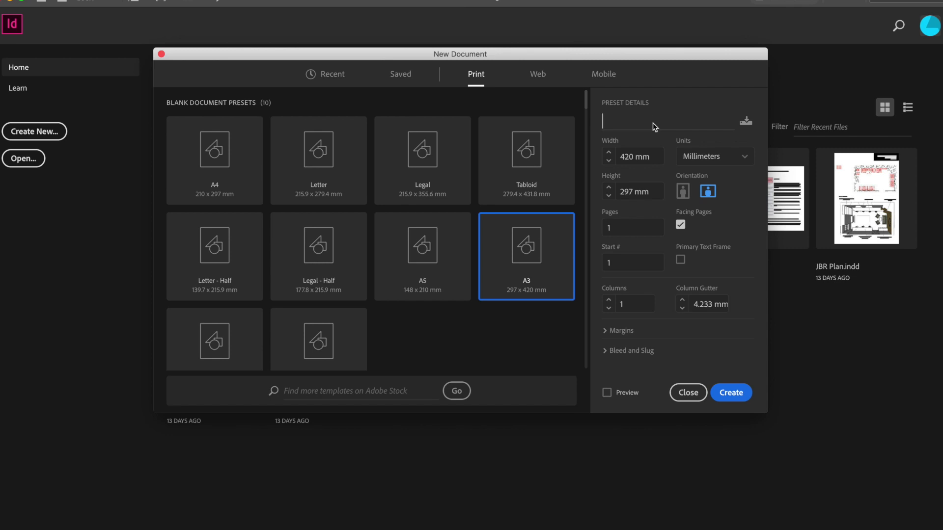
{"action": "type", "text": "Project 1"}
{"action": "left_click", "coordinate": [622, 232]}
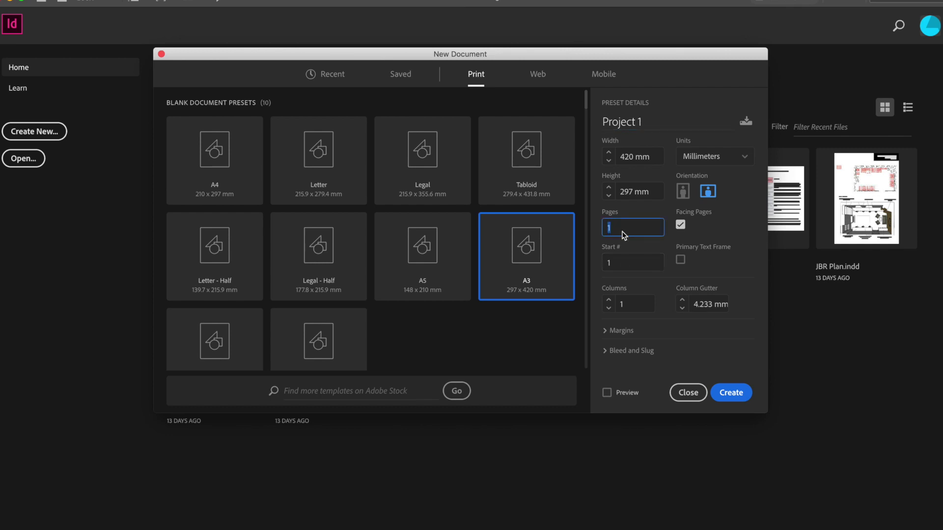
{"action": "left_click", "coordinate": [708, 239]}
Set the layout to 4 columns with a 5 mm column gutter.
{"action": "left_click", "coordinate": [609, 300]}
{"action": "double_click", "coordinate": [609, 300]}
{"action": "left_click", "coordinate": [682, 301]}
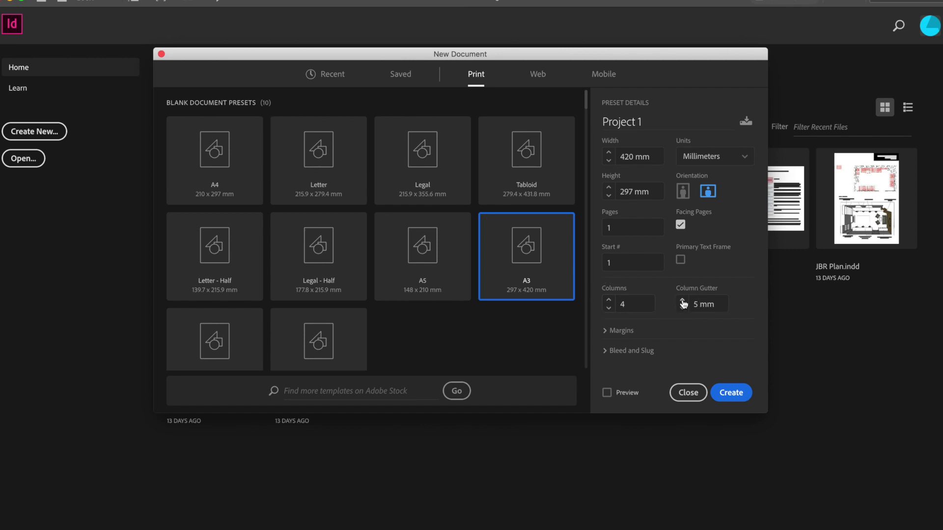
{"action": "left_click", "coordinate": [682, 302]}
{"action": "left_click", "coordinate": [682, 301]}
{"action": "left_click", "coordinate": [682, 308]}
{"action": "left_click", "coordinate": [682, 308]}
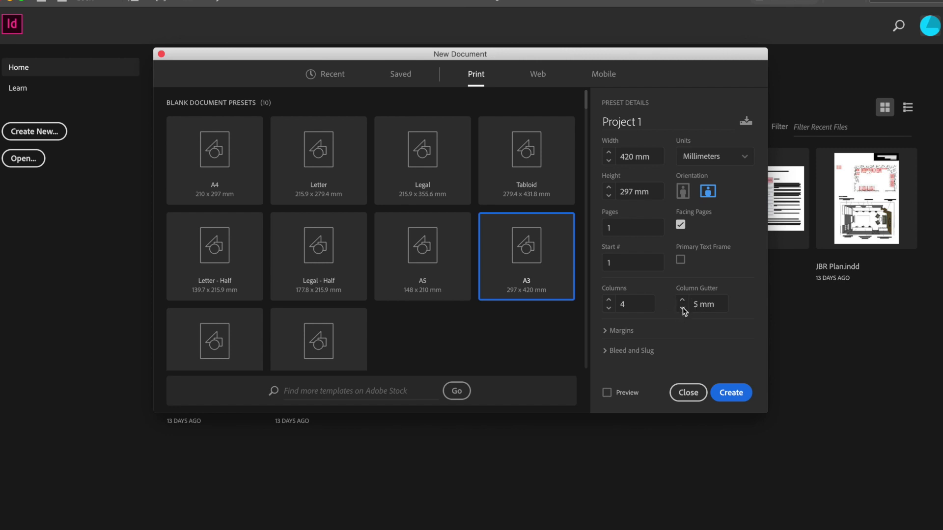
Set all four margins to 10 mm and create the document.
{"action": "left_click", "coordinate": [632, 329]}
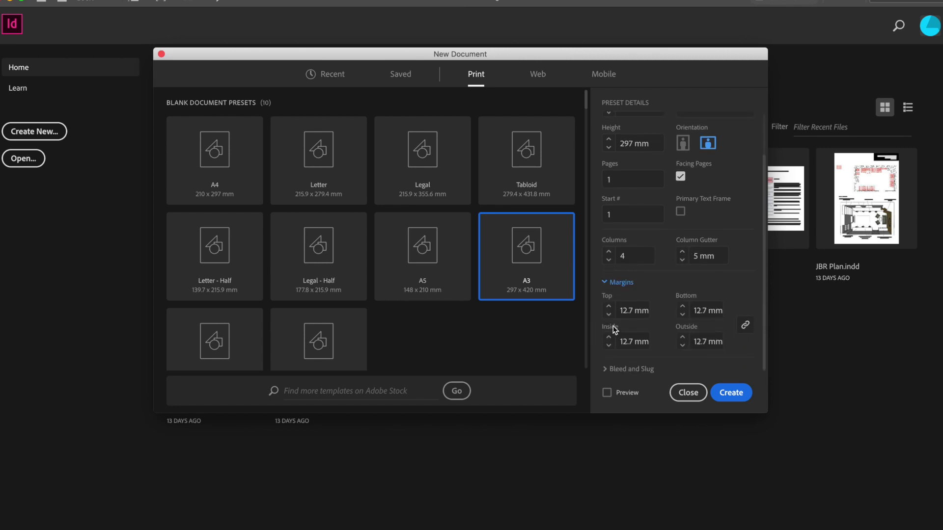
{"action": "left_click", "coordinate": [608, 314]}
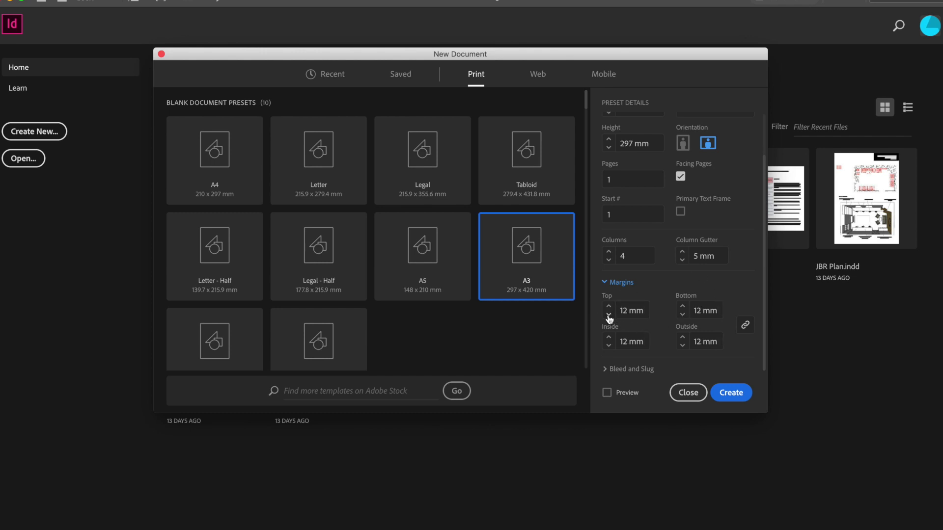
{"action": "left_click", "coordinate": [609, 315]}
{"action": "left_click", "coordinate": [609, 314]}
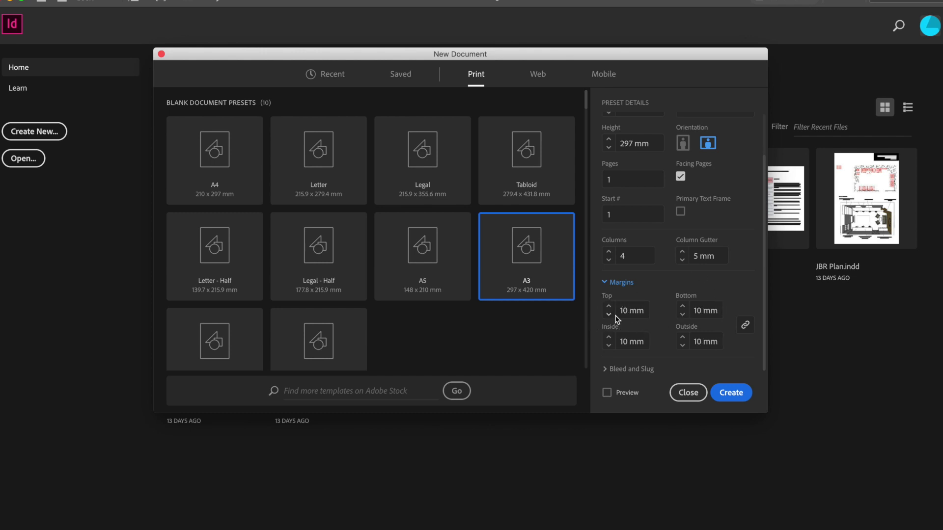
{"action": "left_click", "coordinate": [746, 332]}
{"action": "left_click", "coordinate": [683, 307]}
{"action": "left_click", "coordinate": [683, 307]}
{"action": "left_click", "coordinate": [683, 307]}
{"action": "left_click", "coordinate": [682, 314]}
{"action": "left_click", "coordinate": [682, 315]}
{"action": "left_click", "coordinate": [682, 314]}
{"action": "left_click", "coordinate": [731, 394]}
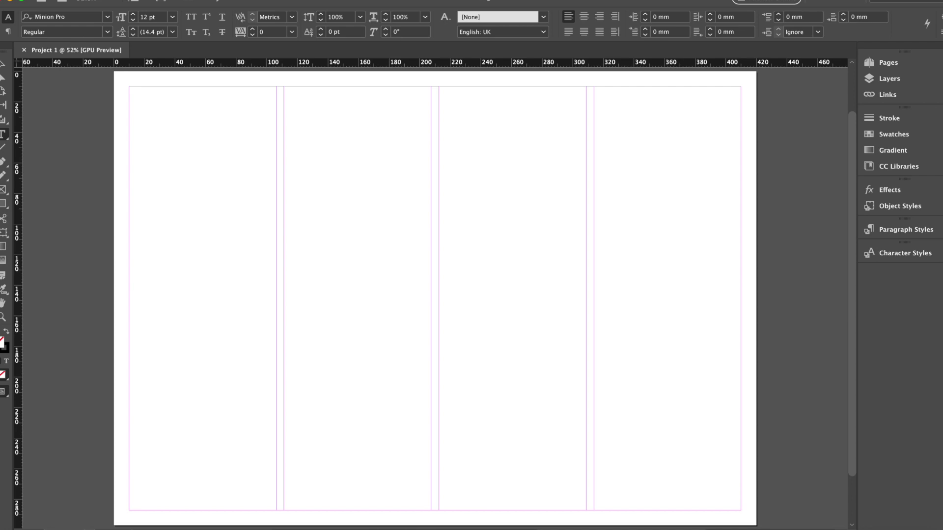
In Layout > Margins and Columns, preview 2 columns, restore 4 and confirm.
{"action": "left_click", "coordinate": [120, 0]}
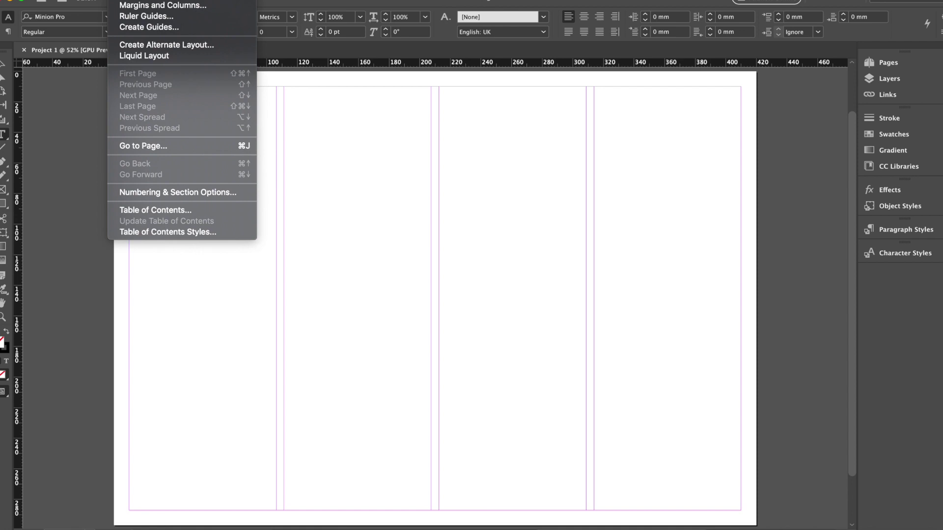
{"action": "left_click", "coordinate": [163, 5]}
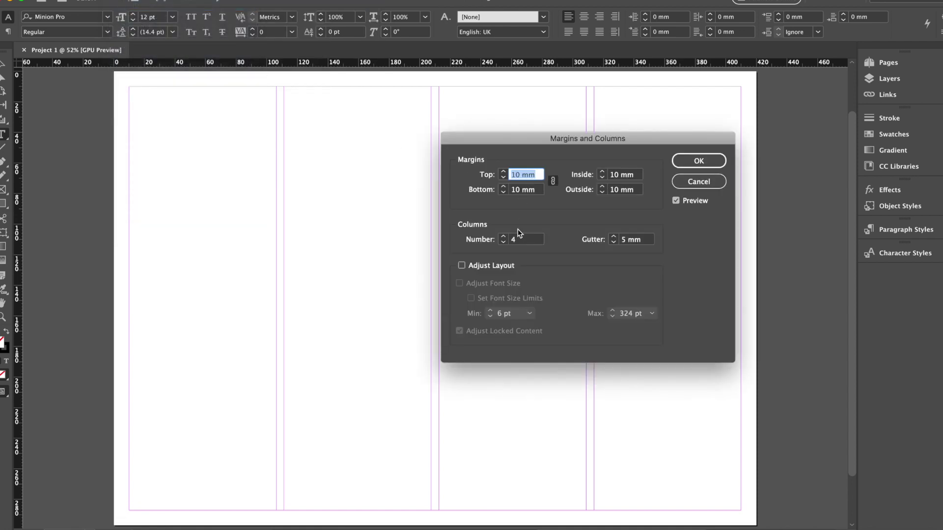
{"action": "left_click", "coordinate": [504, 243]}
{"action": "left_click", "coordinate": [503, 243]}
{"action": "left_click", "coordinate": [503, 237]}
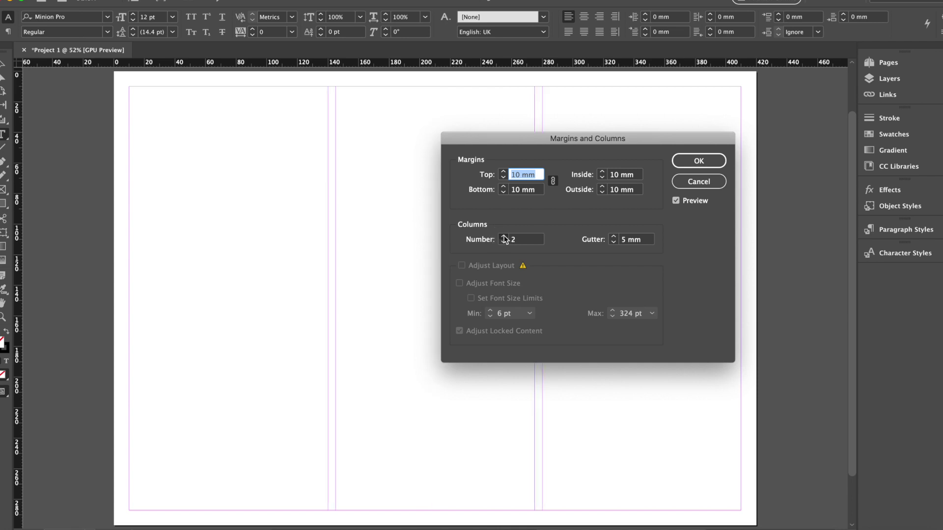
{"action": "left_click", "coordinate": [503, 236]}
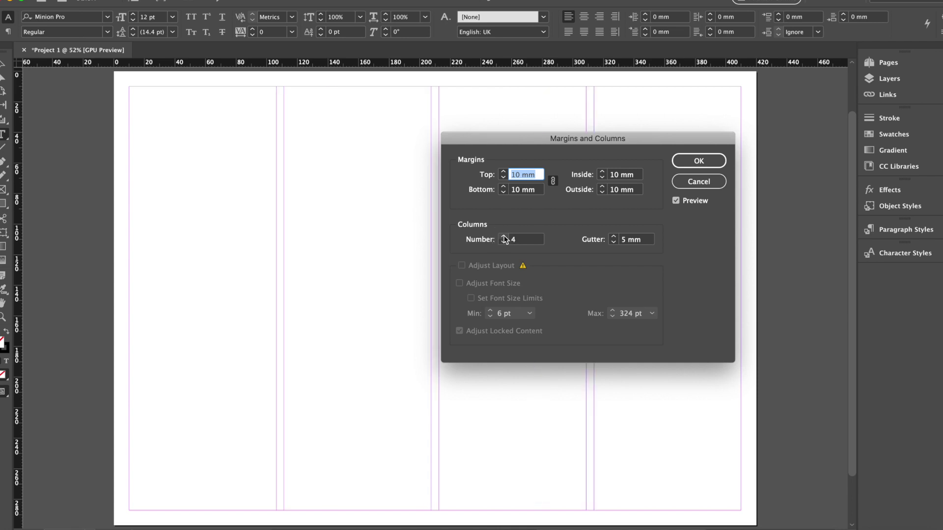
{"action": "left_click", "coordinate": [712, 165]}
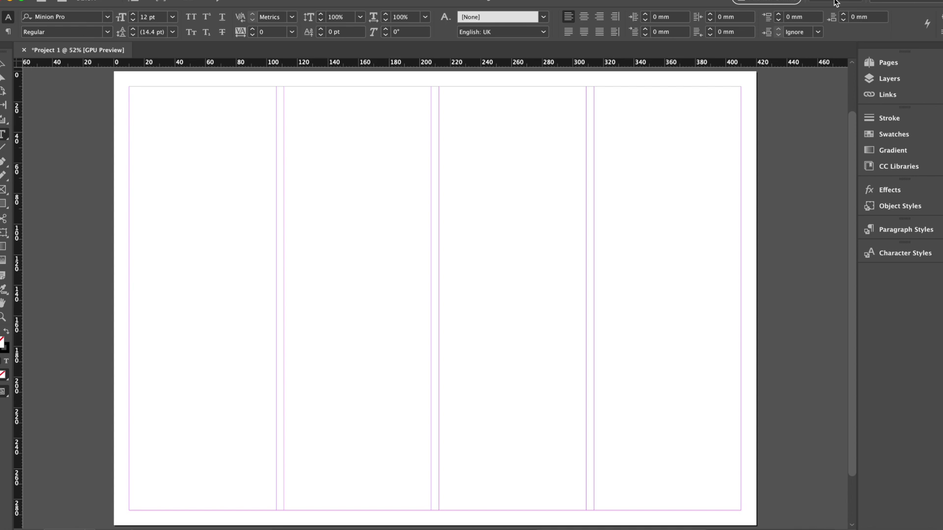
{"action": "left_click", "coordinate": [836, 3]}
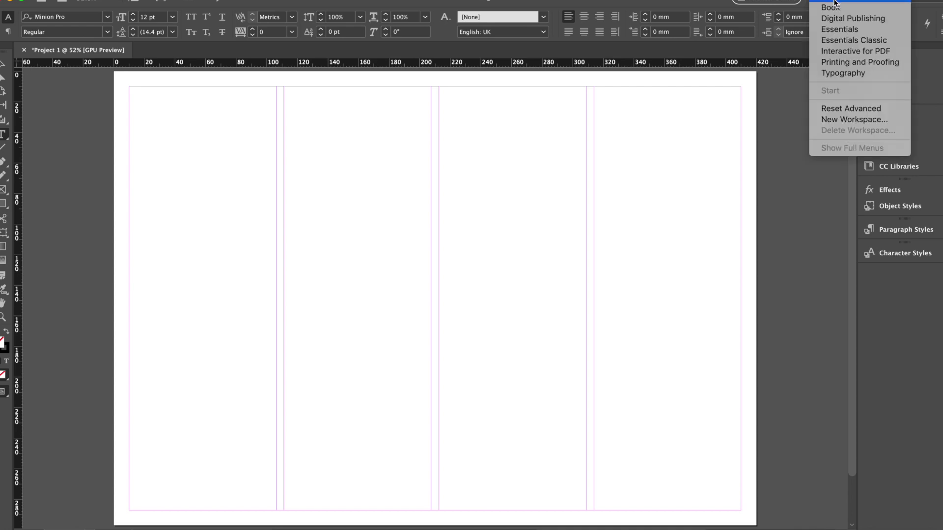
{"action": "left_click", "coordinate": [843, 30]}
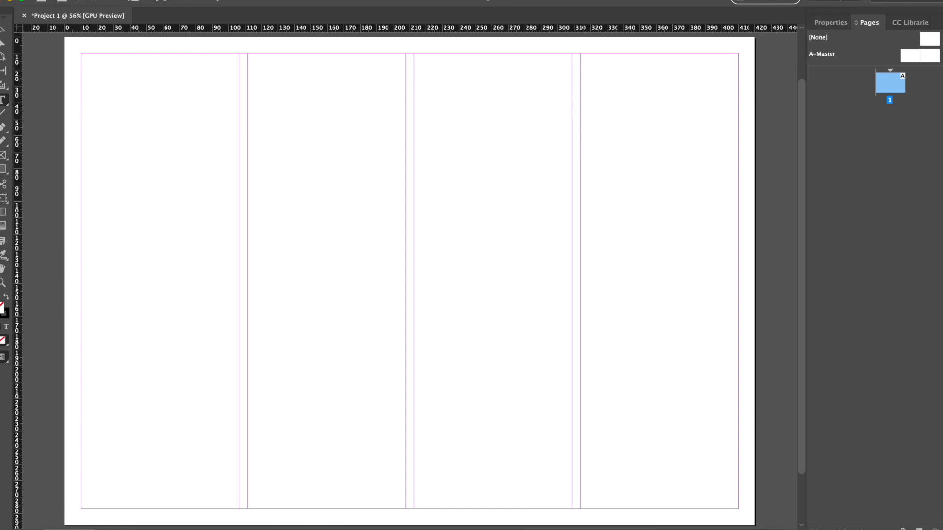
{"action": "left_click", "coordinate": [839, 1]}
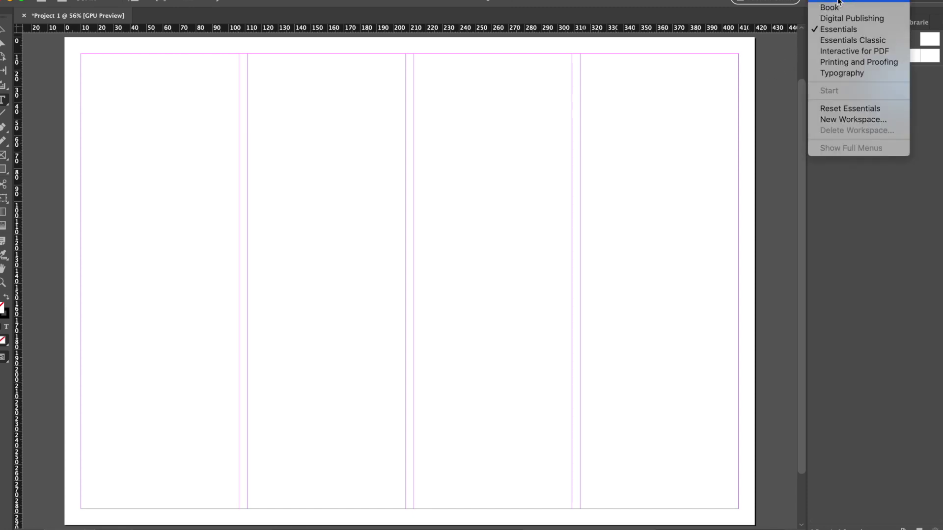
{"action": "left_click", "coordinate": [839, 2]}
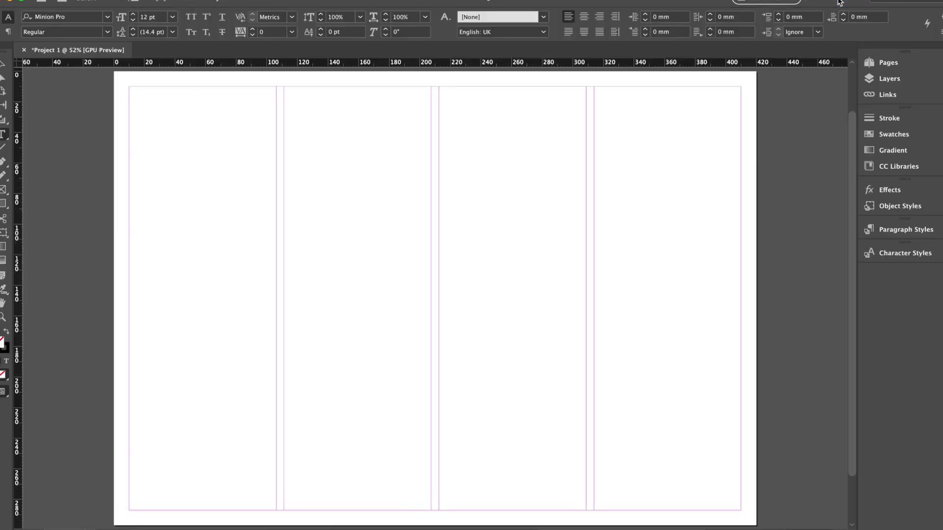
{"action": "left_click", "coordinate": [890, 68]}
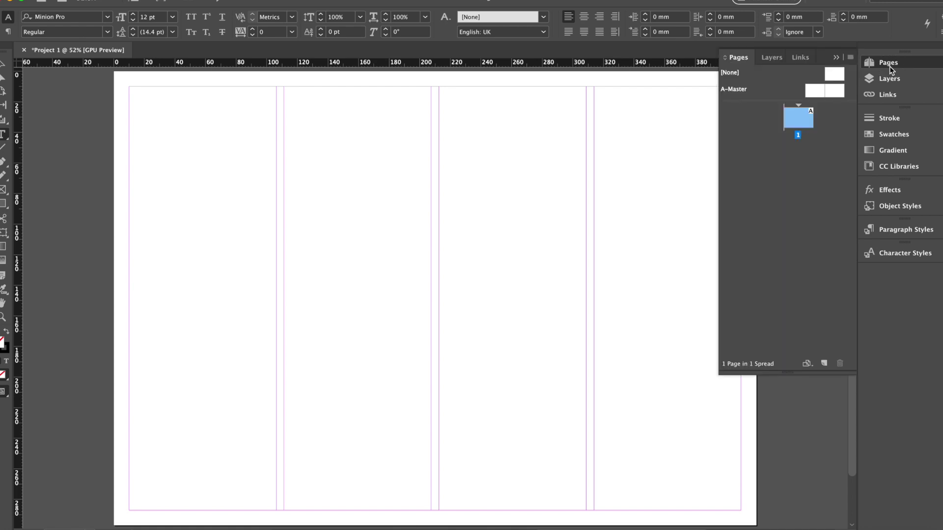
{"action": "left_click", "coordinate": [779, 167]}
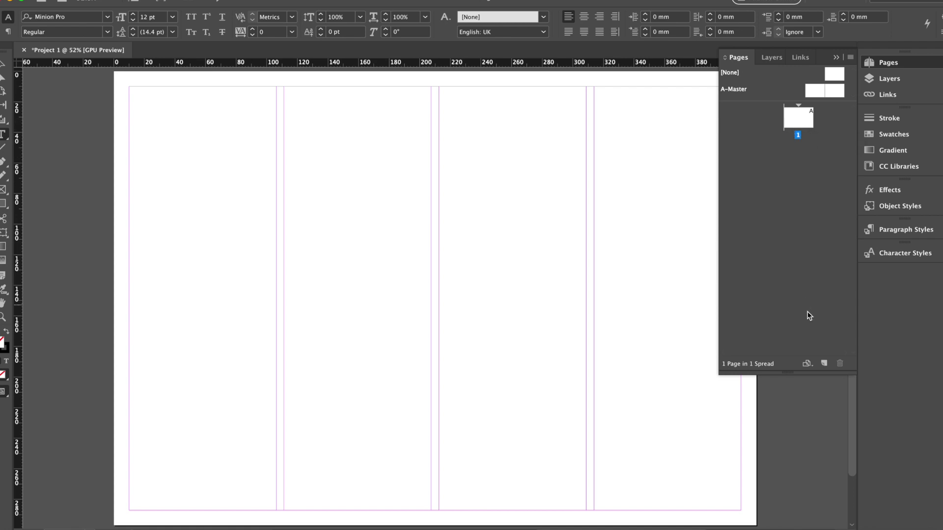
{"action": "left_click", "coordinate": [823, 364]}
{"action": "left_click", "coordinate": [823, 366]}
{"action": "left_click", "coordinate": [823, 364]}
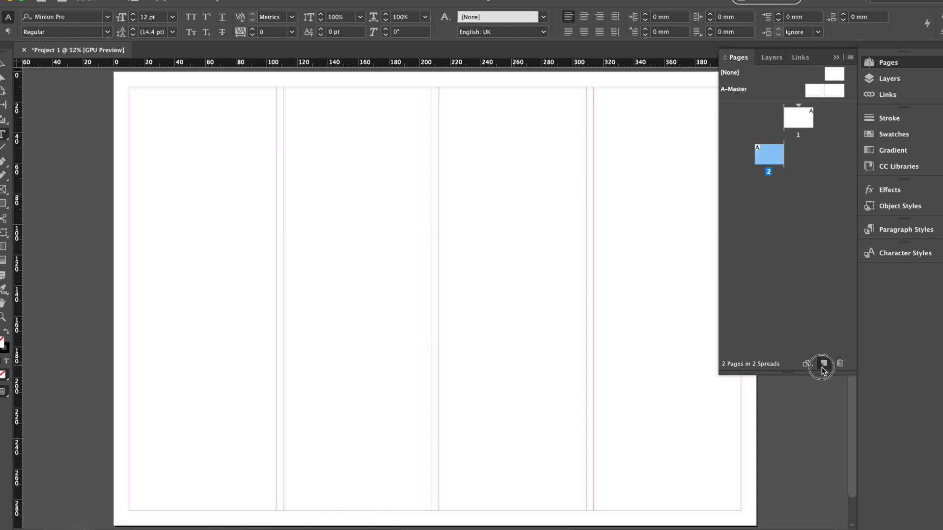
{"action": "left_click", "coordinate": [824, 364]}
{"action": "left_click", "coordinate": [824, 365]}
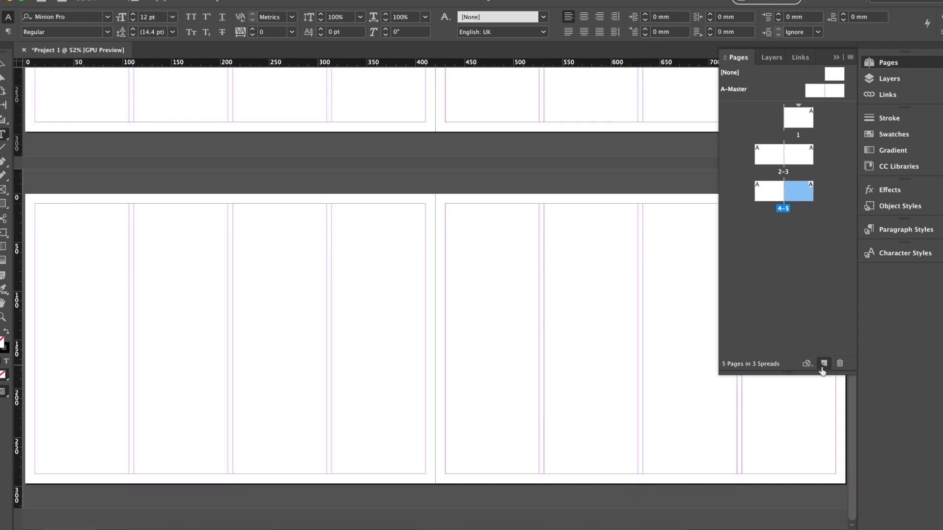
{"action": "double_click", "coordinate": [801, 116]}
{"action": "double_click", "coordinate": [769, 154]}
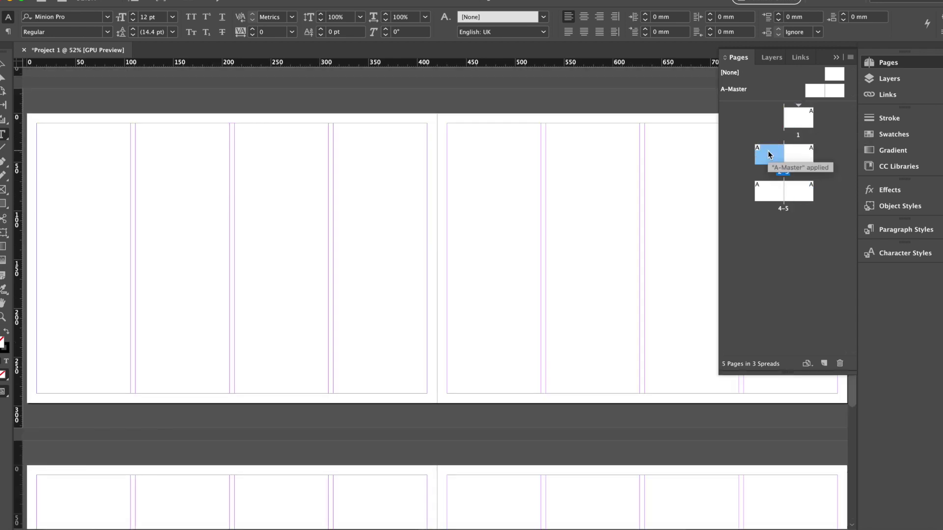
{"action": "double_click", "coordinate": [802, 157]}
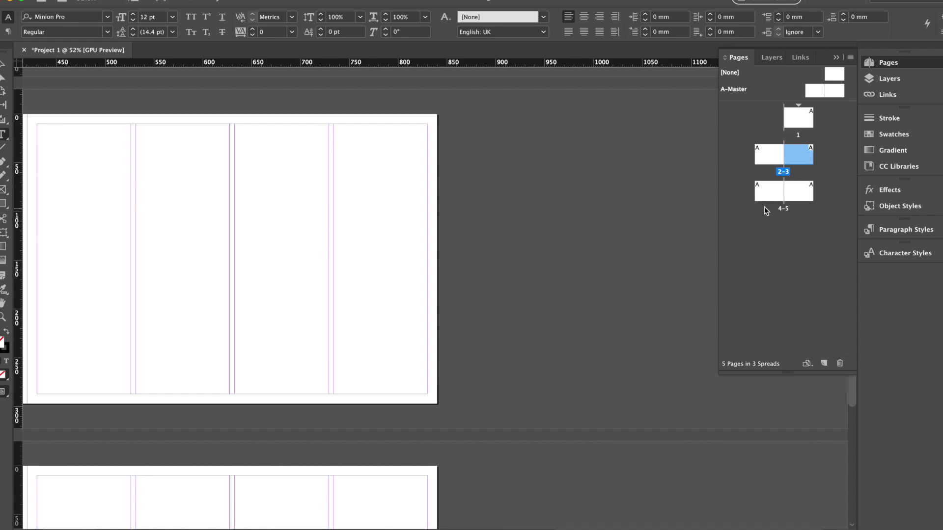
{"action": "double_click", "coordinate": [799, 118]}
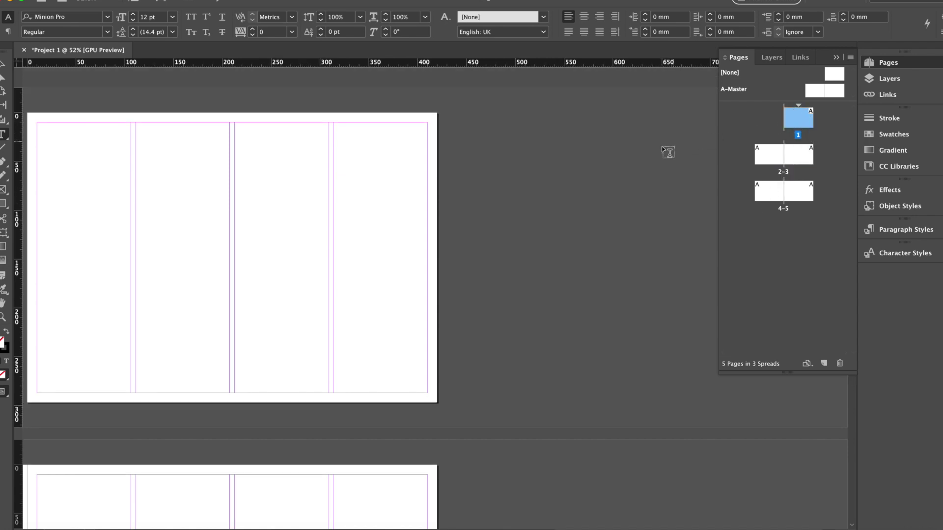
{"action": "scroll", "coordinate": [535, 204], "scroll_direction": "left", "scroll_amount": 6}
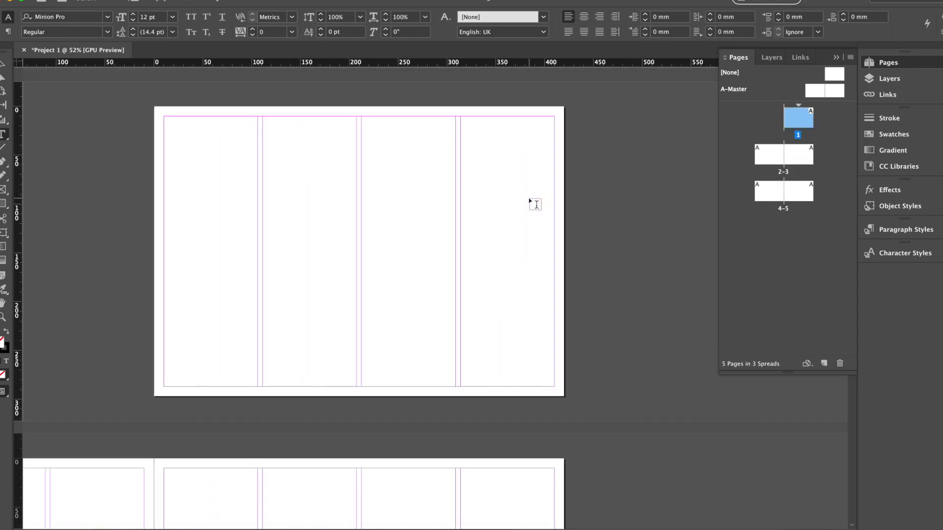
{"action": "scroll", "coordinate": [536, 204], "scroll_direction": "left", "scroll_amount": 2}
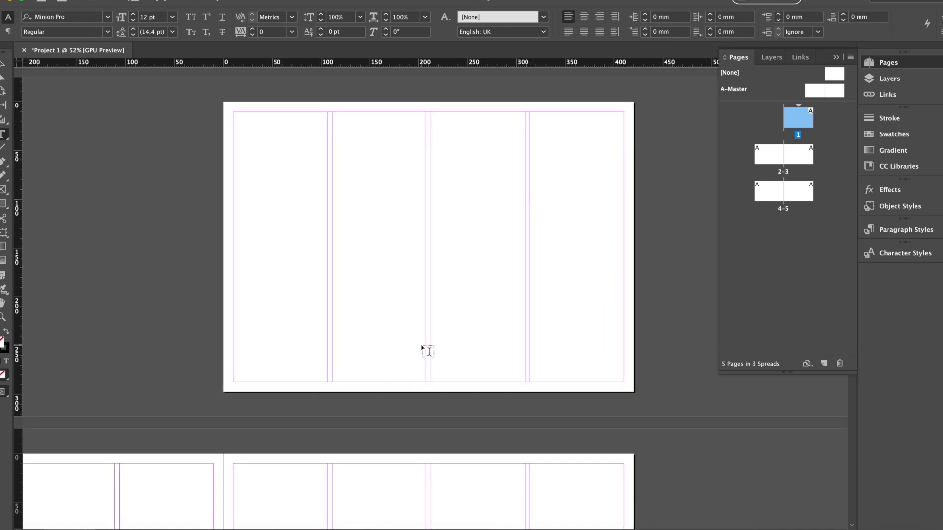
{"action": "scroll", "coordinate": [428, 352], "scroll_direction": "down", "scroll_amount": 10}
{"action": "scroll", "coordinate": [428, 352], "scroll_direction": "left", "scroll_amount": 5}
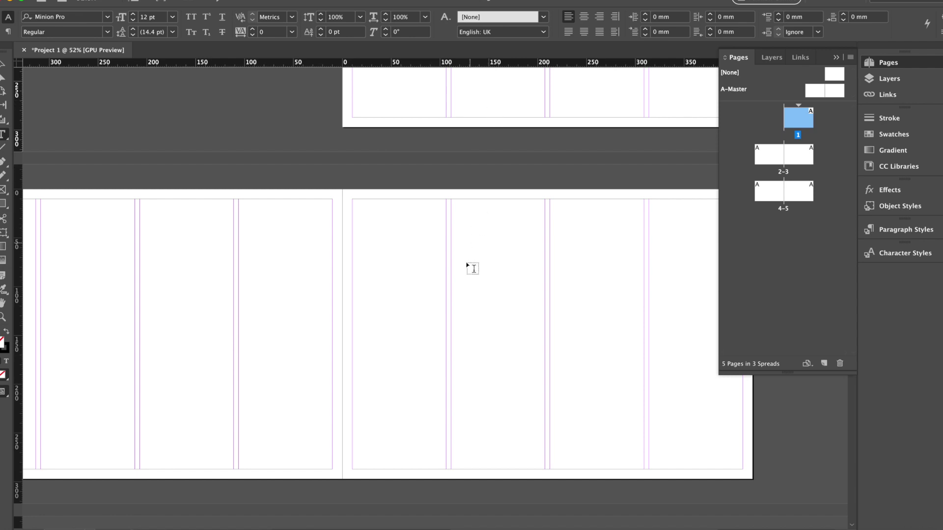
{"action": "scroll", "coordinate": [539, 318], "scroll_direction": "down", "scroll_amount": 1}
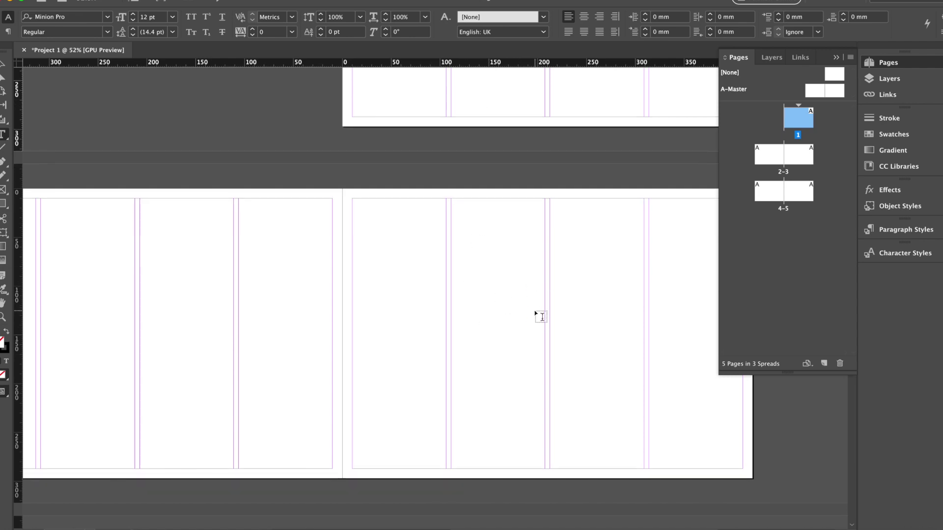
{"action": "left_click", "coordinate": [835, 145]}
{"action": "scroll", "coordinate": [565, 209], "scroll_direction": "up", "scroll_amount": 4}
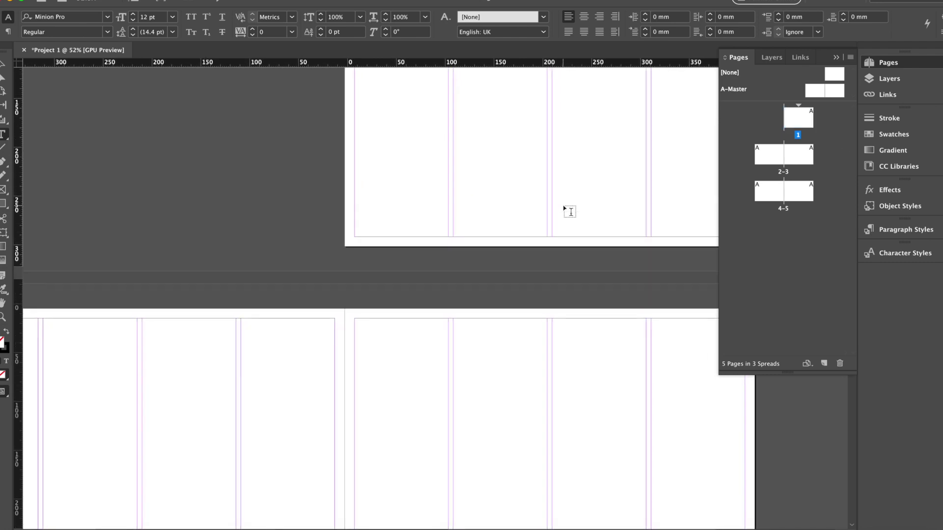
{"action": "scroll", "coordinate": [570, 211], "scroll_direction": "up", "scroll_amount": 3}
{"action": "scroll", "coordinate": [569, 211], "scroll_direction": "right", "scroll_amount": 1}
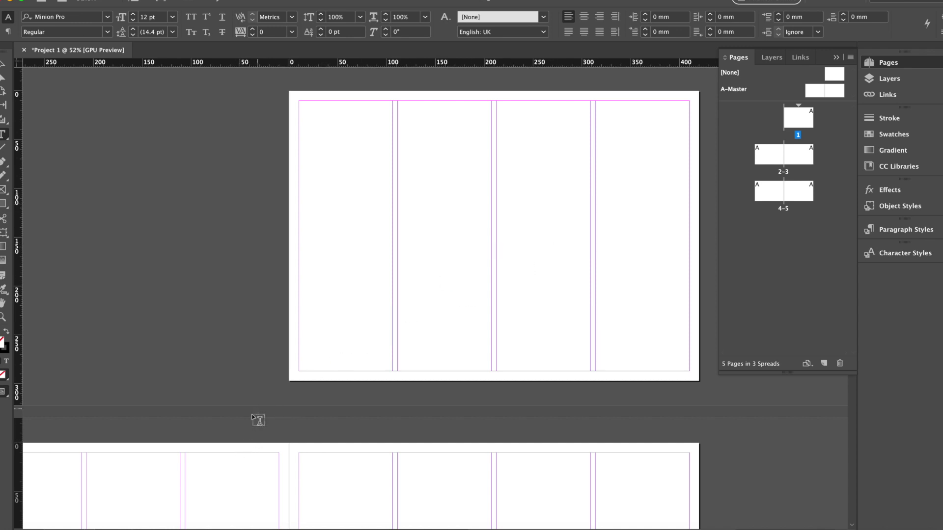
{"action": "left_click", "coordinate": [826, 191]}
Drag page 4 into the 2–3 spread to become page 3, then open A-Master.
{"action": "left_click", "coordinate": [767, 199]}
{"action": "left_click_drag", "start_coordinate": [769, 203], "coordinate": [791, 161]}
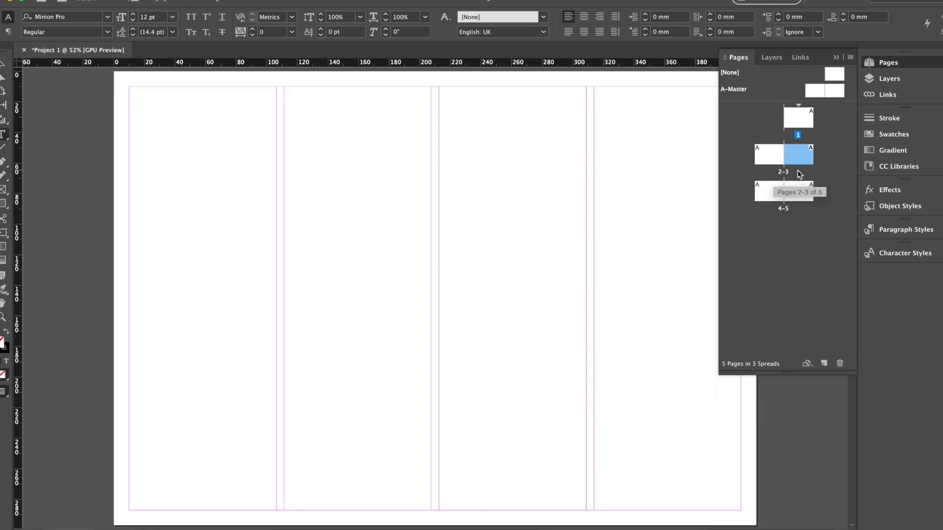
{"action": "scroll", "coordinate": [533, 189], "scroll_direction": "up", "scroll_amount": 2}
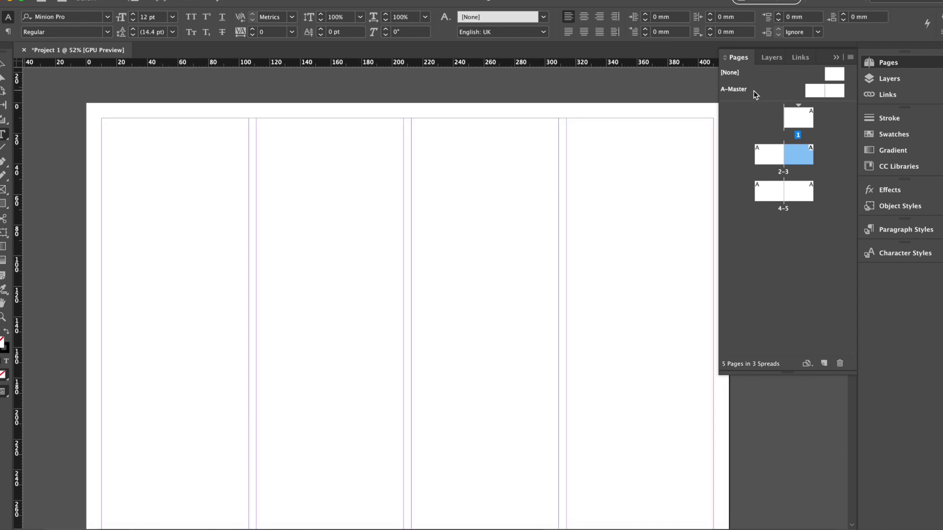
{"action": "left_click_drag", "start_coordinate": [820, 80], "coordinate": [813, 92]}
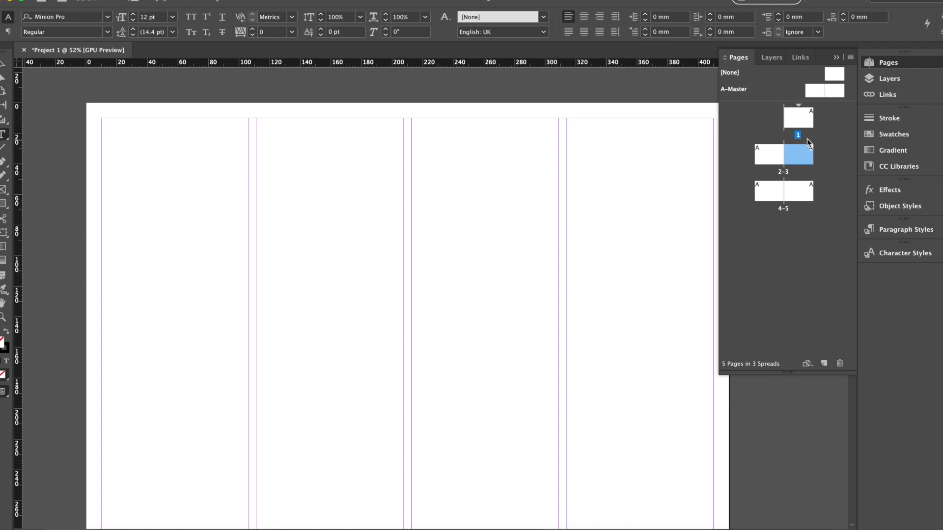
{"action": "double_click", "coordinate": [814, 91]}
Zoom the A-Master spread to 50% and bring its left page into view.
{"action": "scroll", "coordinate": [614, 197], "scroll_direction": "down", "scroll_amount": 2}
{"action": "scroll", "coordinate": [613, 197], "scroll_direction": "right", "scroll_amount": 5}
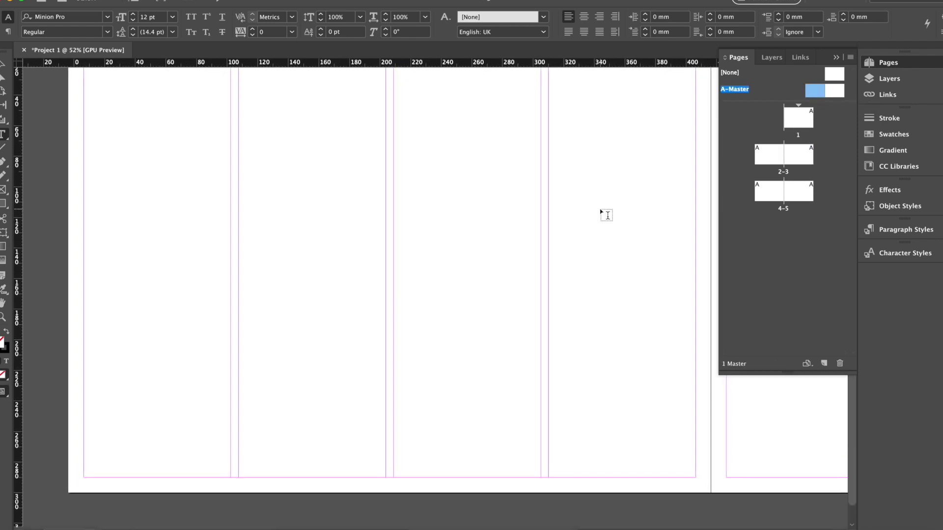
{"action": "scroll", "coordinate": [607, 215], "scroll_direction": "down", "scroll_amount": 5}
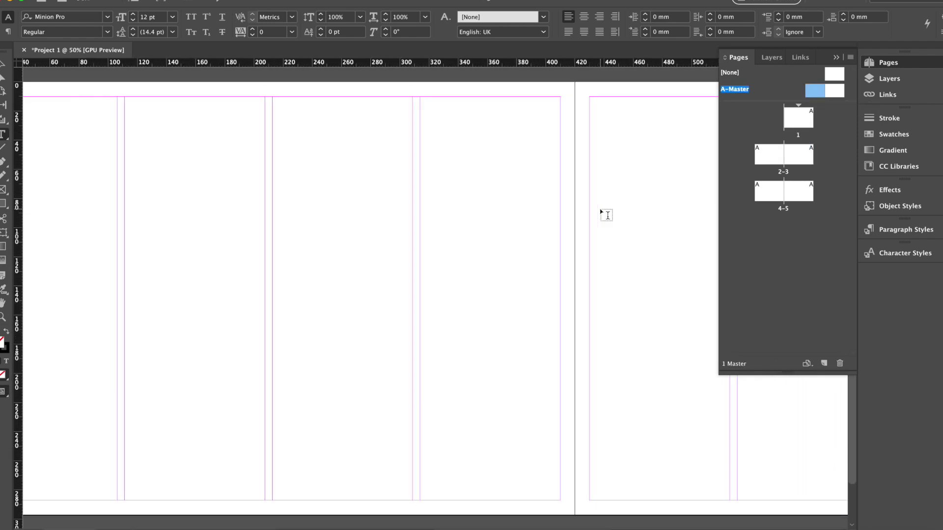
{"action": "key", "text": "super+equal"}
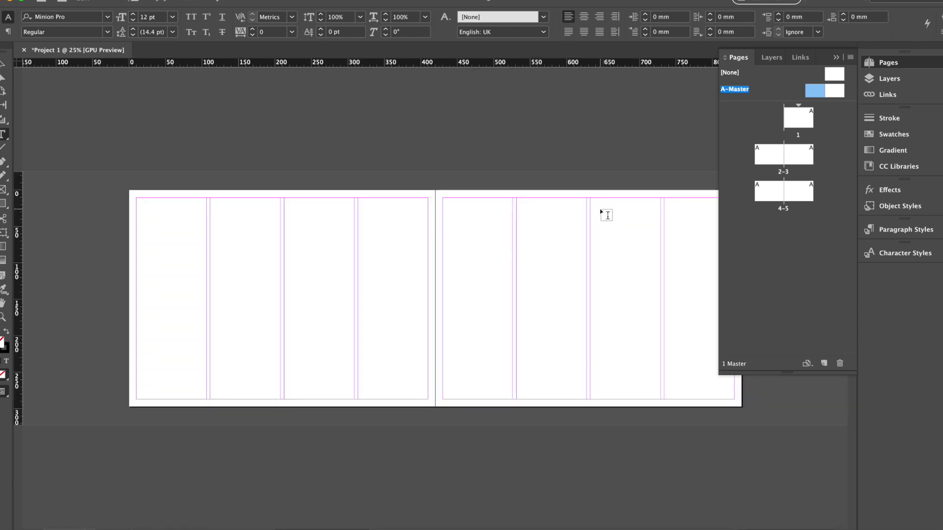
{"action": "key", "text": "super+equal"}
{"action": "key", "text": "super+equal"}
{"action": "scroll", "coordinate": [600, 213], "scroll_direction": "left", "scroll_amount": 3}
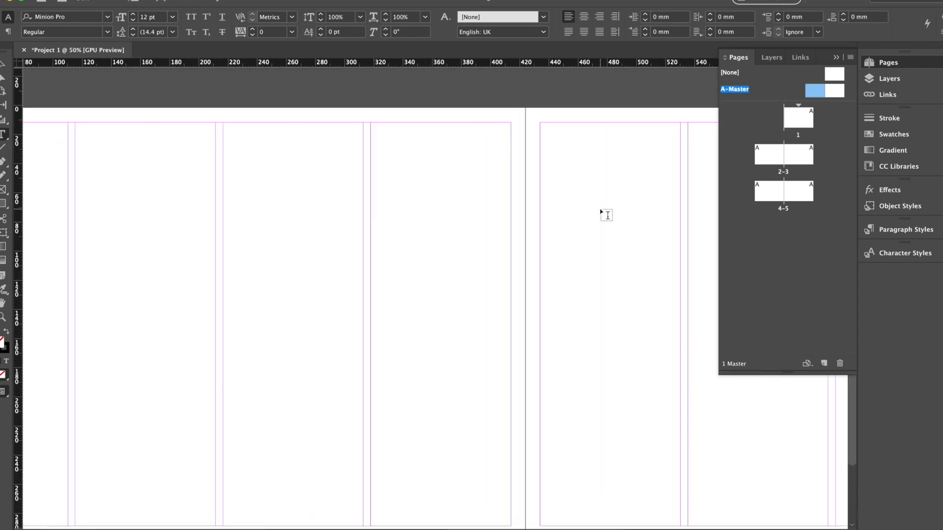
{"action": "scroll", "coordinate": [601, 212], "scroll_direction": "left", "scroll_amount": 3}
{"action": "scroll", "coordinate": [601, 212], "scroll_direction": "up", "scroll_amount": 2}
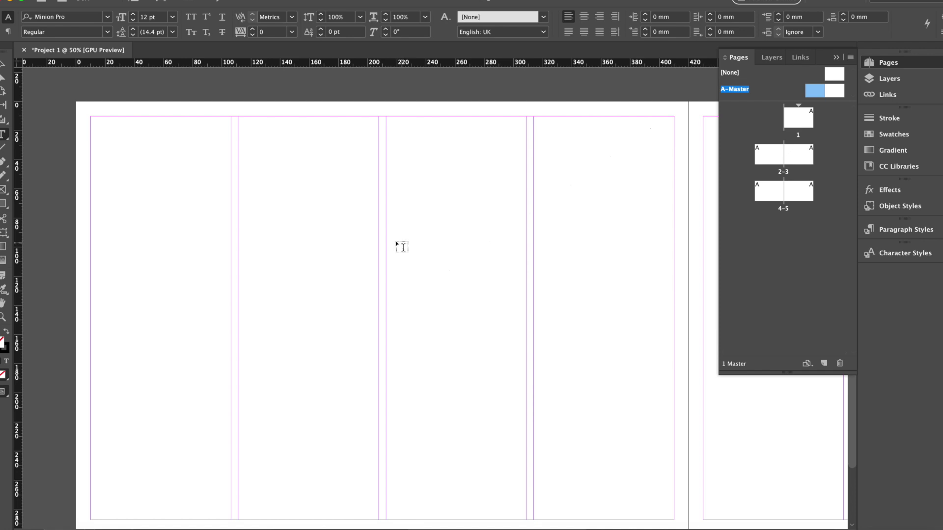
{"action": "left_click", "coordinate": [3, 203]}
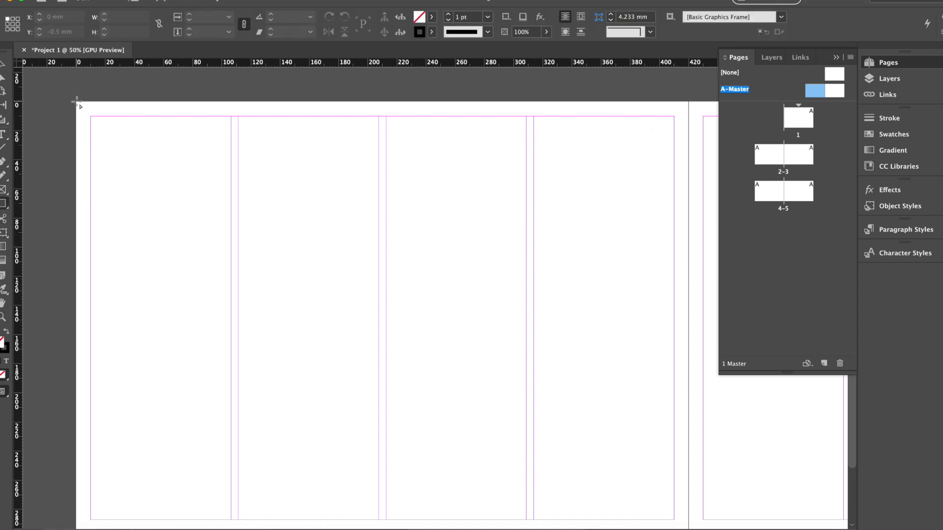
Draw a 106.25 × 38 mm rectangle frame at the left page's top-left corner (0, 0).
{"action": "left_click_drag", "start_coordinate": [77, 104], "coordinate": [231, 157]}
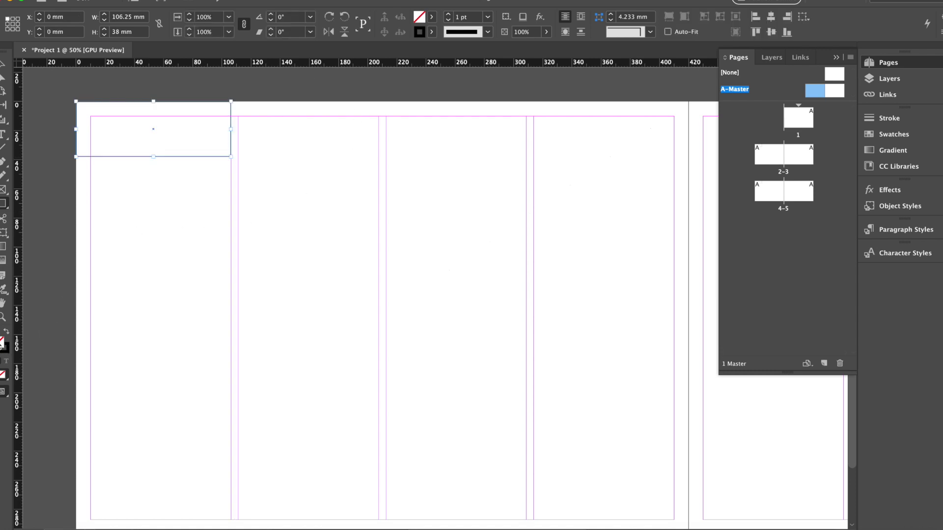
{"action": "left_click", "coordinate": [4, 348]}
{"action": "left_click", "coordinate": [3, 341]}
{"action": "left_click", "coordinate": [5, 349]}
Swap the frame's fill and stroke, then try a green fill on the rectangle.
{"action": "left_click", "coordinate": [7, 336]}
{"action": "left_click", "coordinate": [3, 64]}
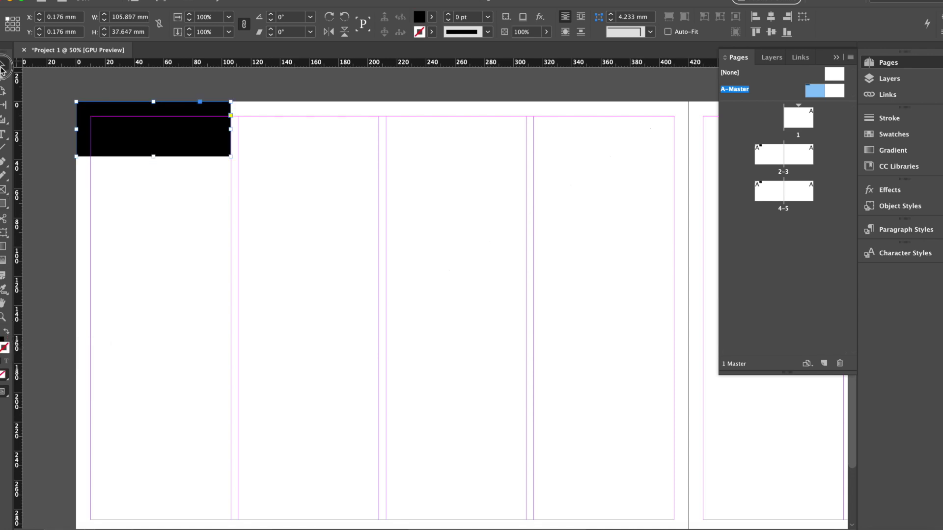
{"action": "left_click", "coordinate": [151, 254]}
{"action": "left_click", "coordinate": [162, 151]}
{"action": "double_click", "coordinate": [3, 340]}
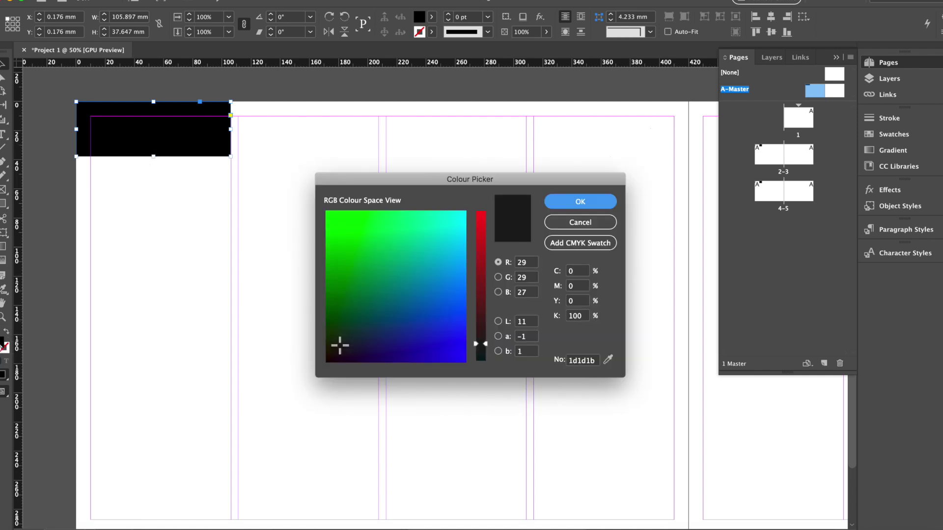
{"action": "left_click_drag", "start_coordinate": [373, 279], "coordinate": [395, 239]}
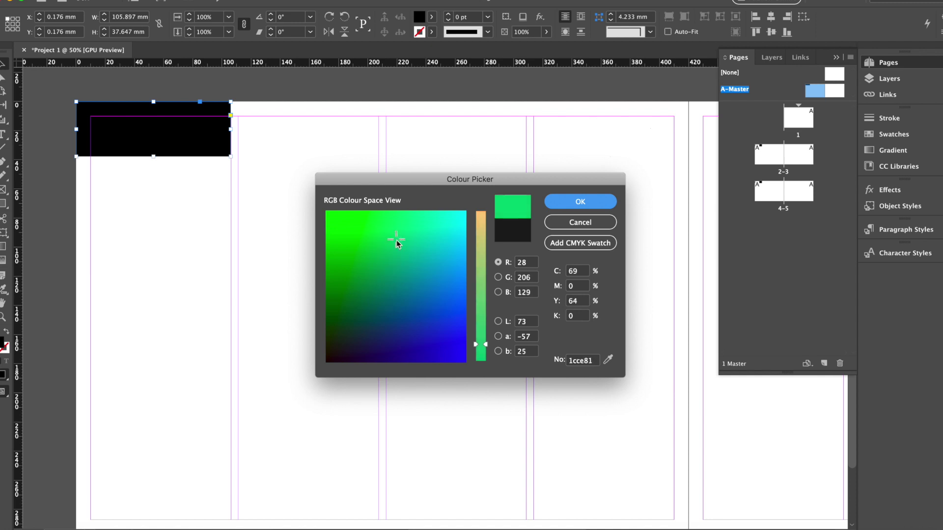
{"action": "left_click", "coordinate": [561, 204]}
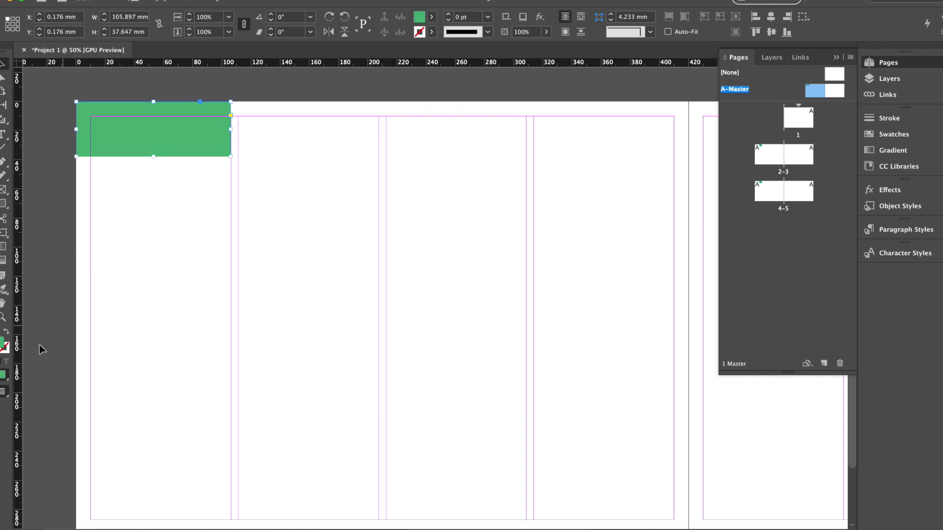
Change the rectangle's fill to pure black 000000.
{"action": "double_click", "coordinate": [3, 344]}
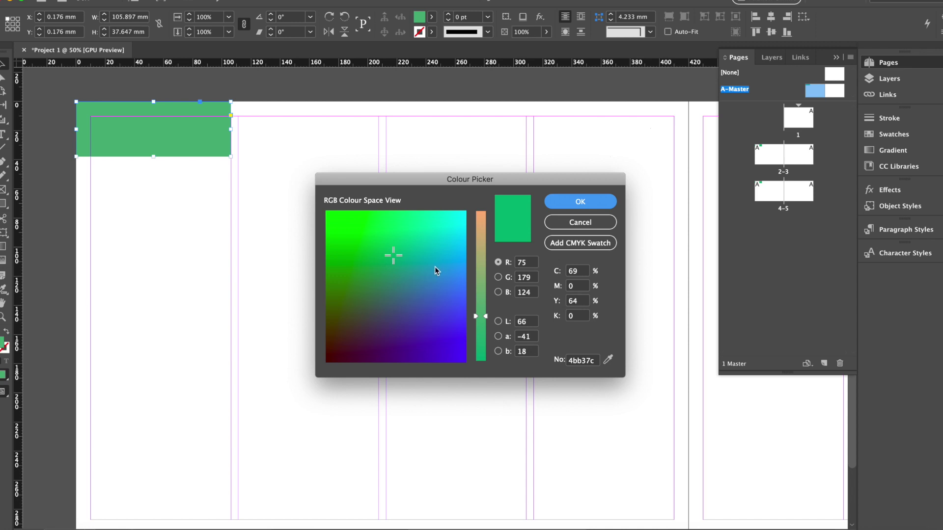
{"action": "left_click", "coordinate": [485, 316]}
{"action": "left_click_drag", "start_coordinate": [485, 316], "coordinate": [485, 347]}
{"action": "left_click", "coordinate": [380, 298]}
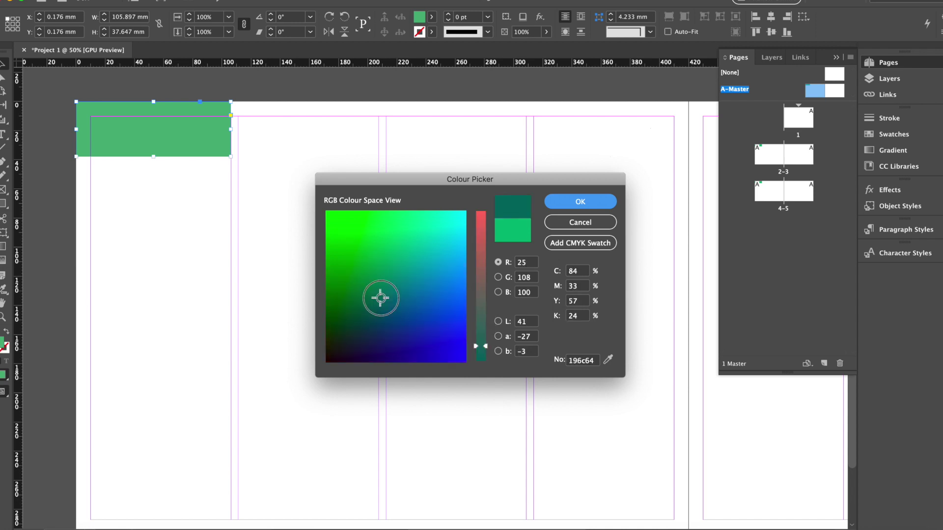
{"action": "left_click_drag", "start_coordinate": [381, 298], "coordinate": [327, 367]}
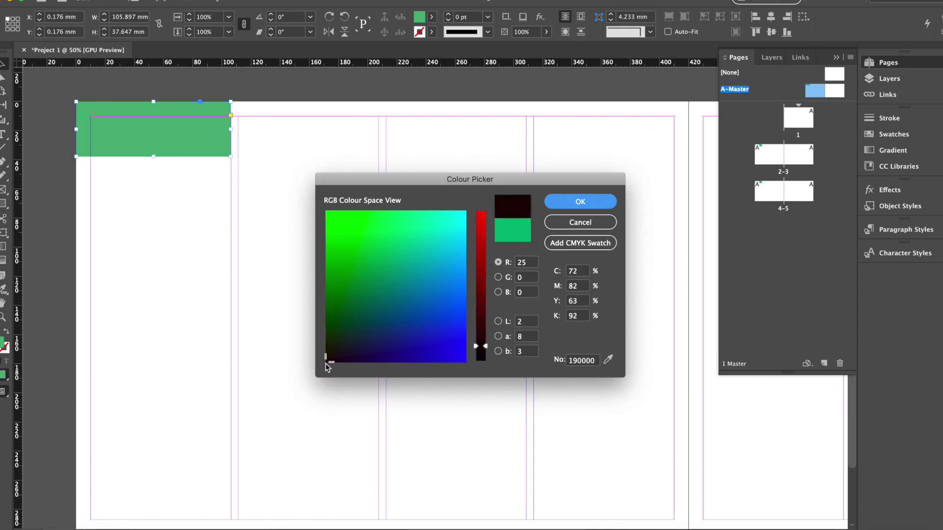
{"action": "left_click", "coordinate": [485, 346]}
{"action": "left_click_drag", "start_coordinate": [485, 348], "coordinate": [483, 360]}
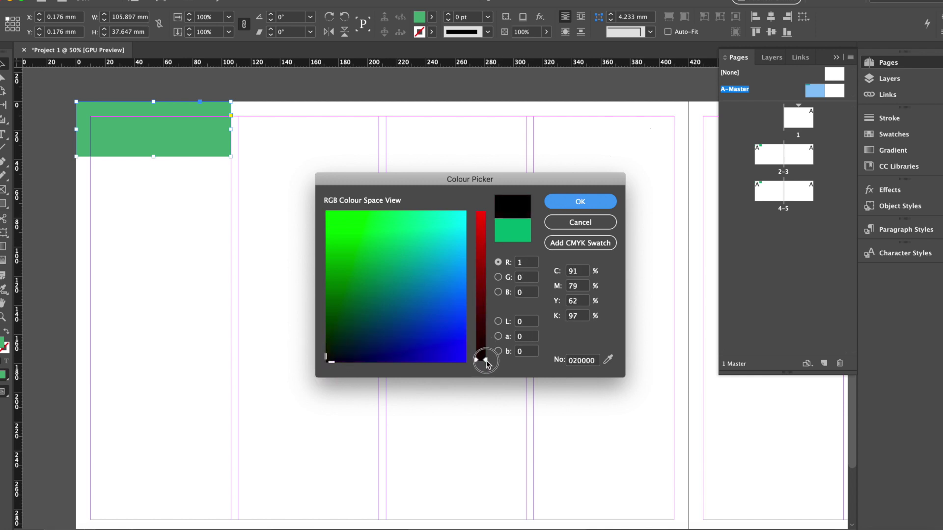
{"action": "left_click", "coordinate": [574, 206]}
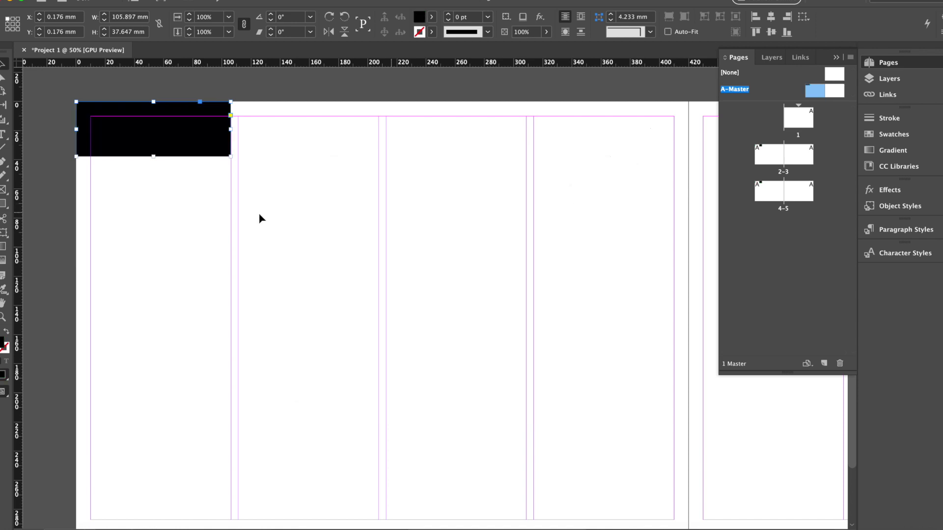
{"action": "left_click", "coordinate": [3, 137]}
Draw a text frame under the black bar reading 'EJC - Project 1' and select the line.
{"action": "left_click_drag", "start_coordinate": [93, 183], "coordinate": [217, 238]}
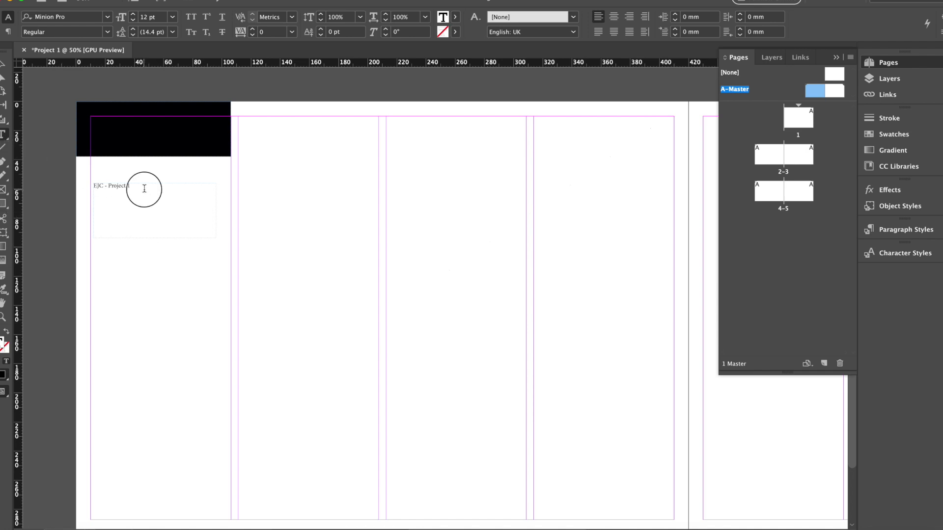
{"action": "left_click_drag", "start_coordinate": [143, 186], "coordinate": [93, 188]}
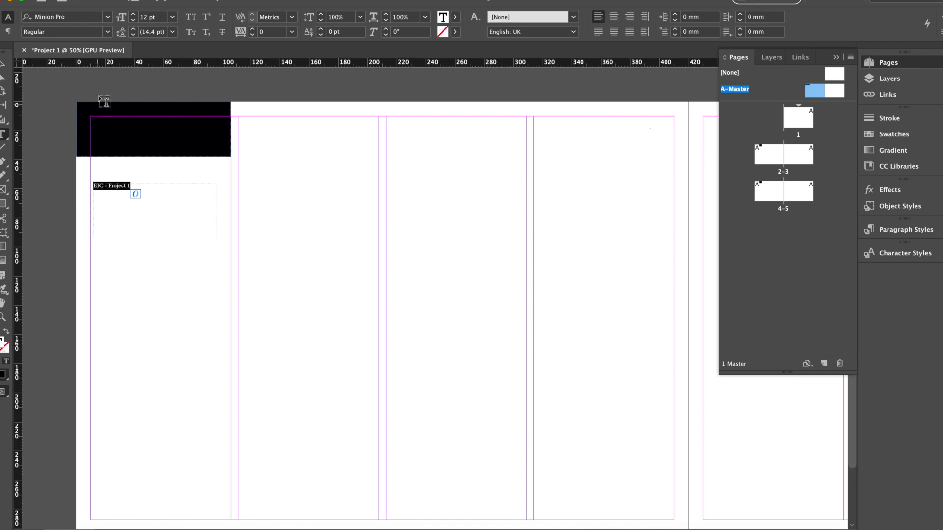
Search the font list for 'gill' and apply Gill Sans Regular to the heading.
{"action": "left_click", "coordinate": [98, 19]}
{"action": "key", "text": "BackSpace"}
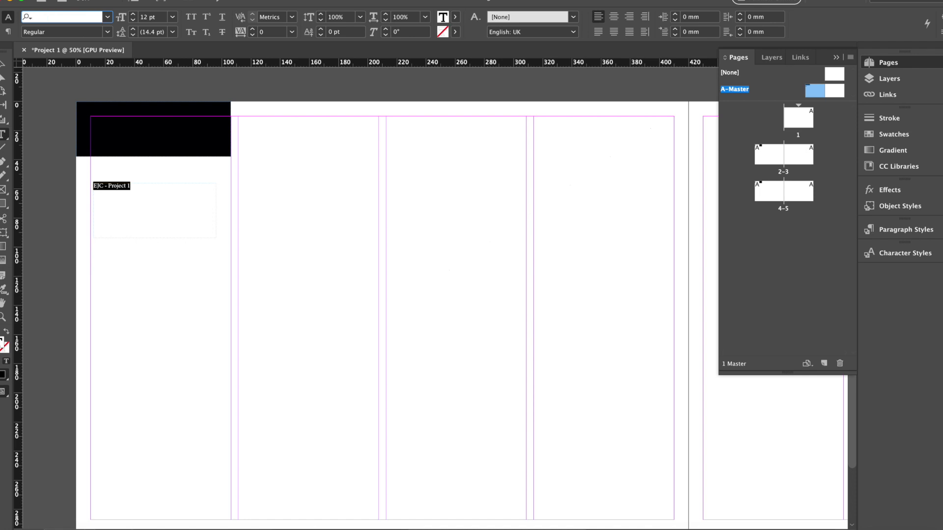
{"action": "type", "text": "gill"}
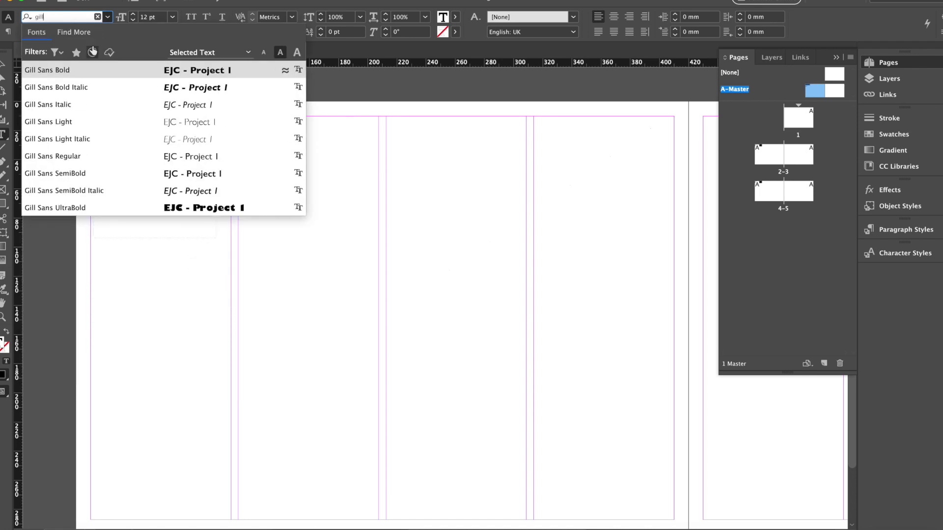
{"action": "left_click", "coordinate": [107, 17]}
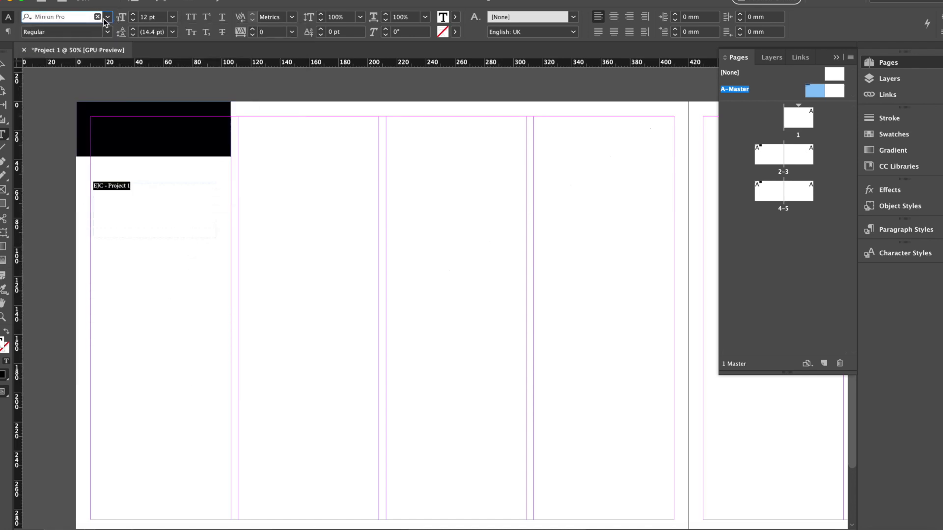
{"action": "left_click", "coordinate": [106, 18]}
{"action": "scroll", "coordinate": [94, 225], "scroll_direction": "down", "scroll_amount": 2}
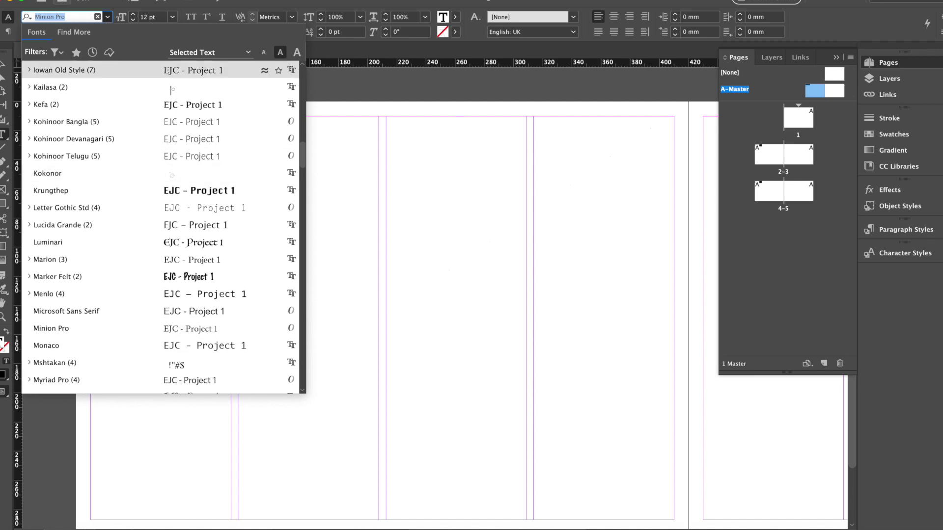
{"action": "type", "text": "gill"}
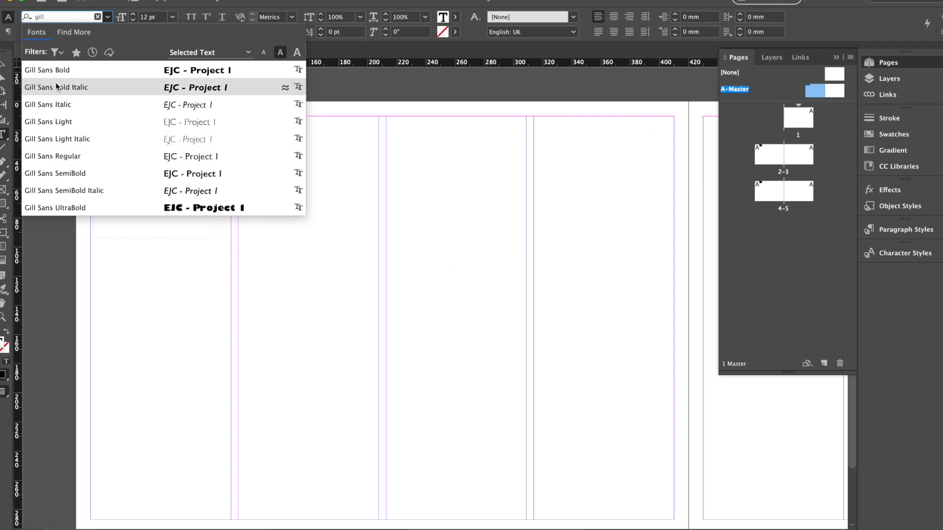
{"action": "left_click", "coordinate": [54, 156]}
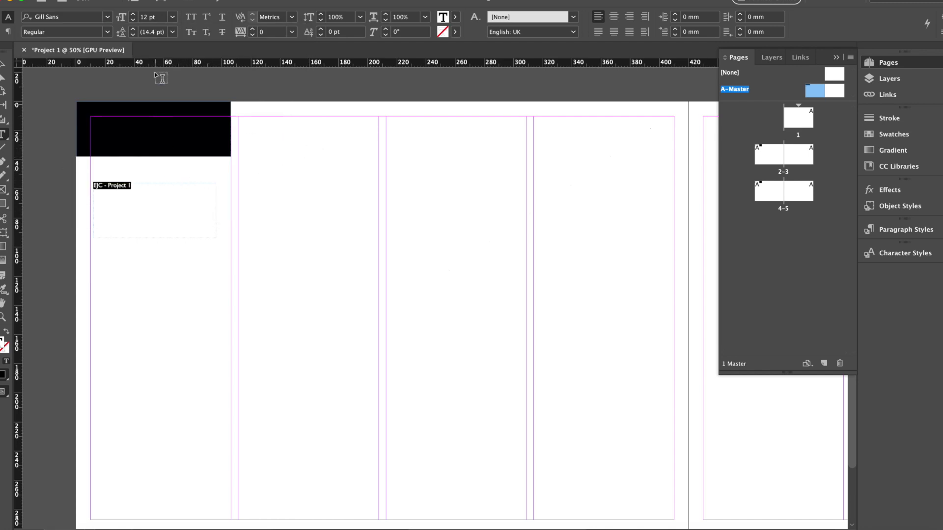
Set the heading font size to 30 pt.
{"action": "left_click", "coordinate": [173, 19]}
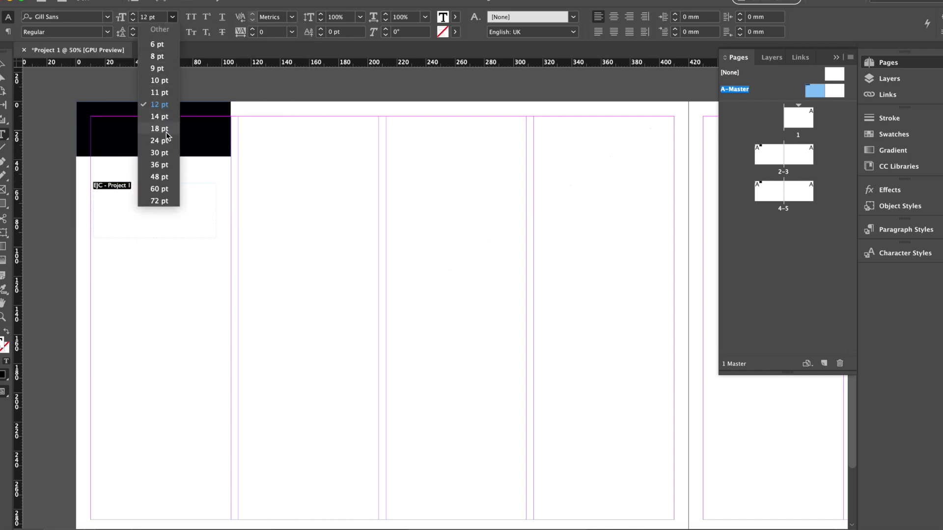
{"action": "left_click", "coordinate": [165, 153]}
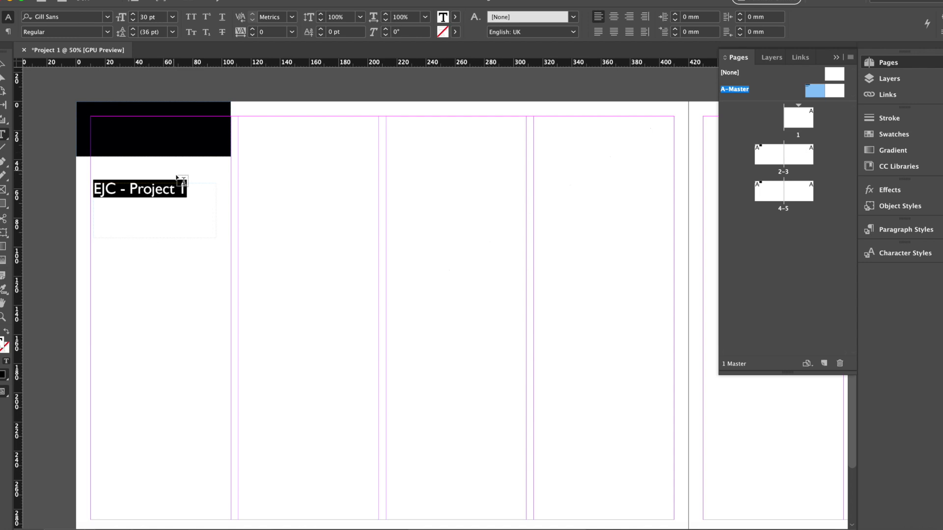
{"action": "left_click", "coordinate": [191, 190]}
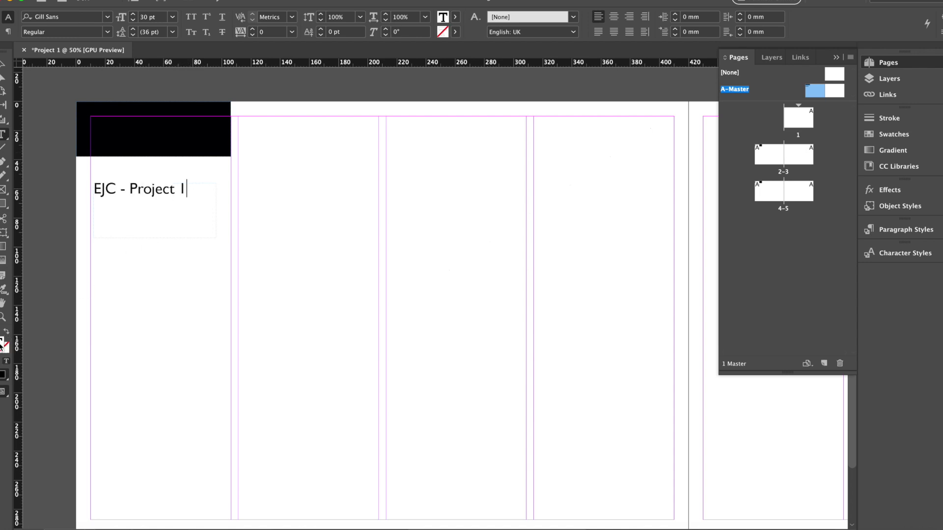
Give the heading text a light cyan fill in the Colour Picker.
{"action": "double_click", "coordinate": [3, 343]}
{"action": "left_click", "coordinate": [400, 301]}
{"action": "left_click", "coordinate": [423, 271]}
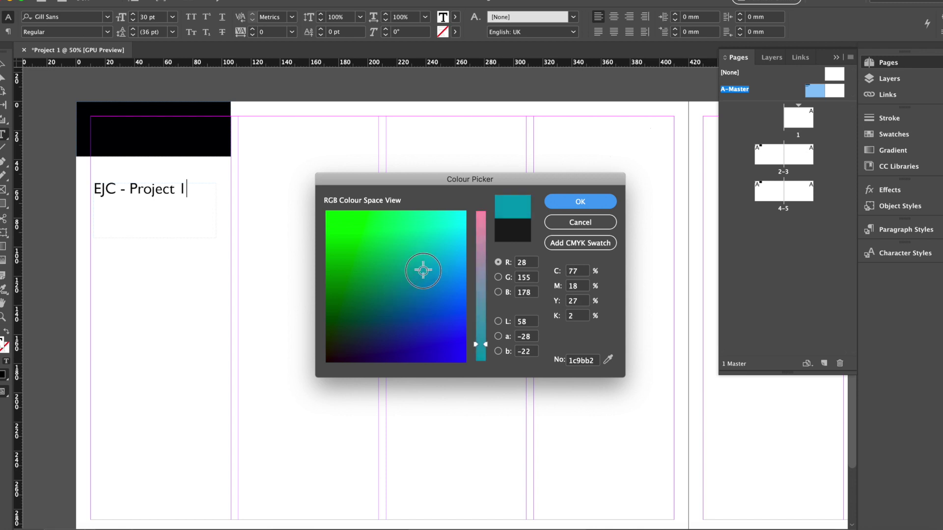
{"action": "left_click", "coordinate": [432, 255]}
{"action": "left_click_drag", "start_coordinate": [473, 345], "coordinate": [481, 268]}
{"action": "mouse_move", "coordinate": [432, 244]}
{"action": "left_mouse_down"}
{"action": "mouse_move", "coordinate": [467, 211]}
{"action": "mouse_move", "coordinate": [446, 243]}
{"action": "mouse_move", "coordinate": [448, 234]}
{"action": "left_mouse_up"}
{"action": "left_click", "coordinate": [563, 202]}
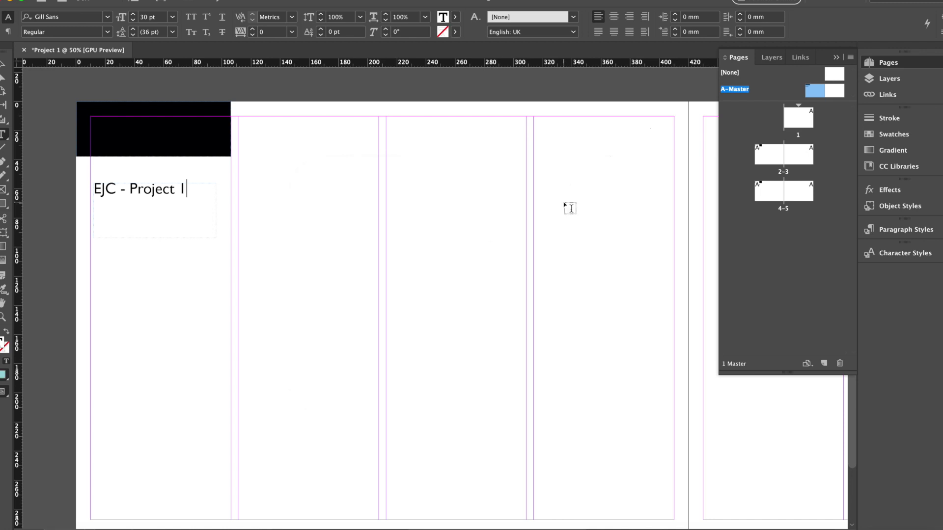
Make the heading text almost white (K=4) using the Colour panel tint ramp.
{"action": "left_click_drag", "start_coordinate": [188, 192], "coordinate": [80, 190]}
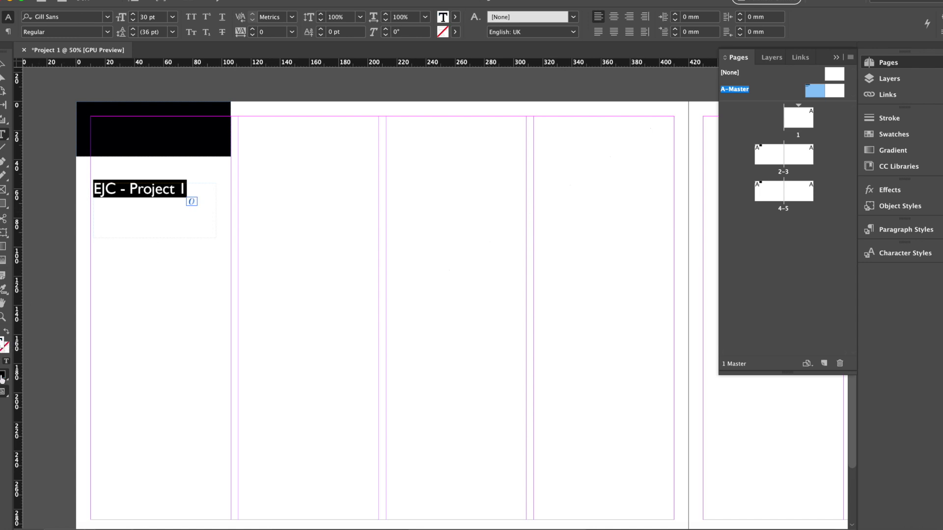
{"action": "key", "text": "F6"}
{"action": "left_click", "coordinate": [363, 293]}
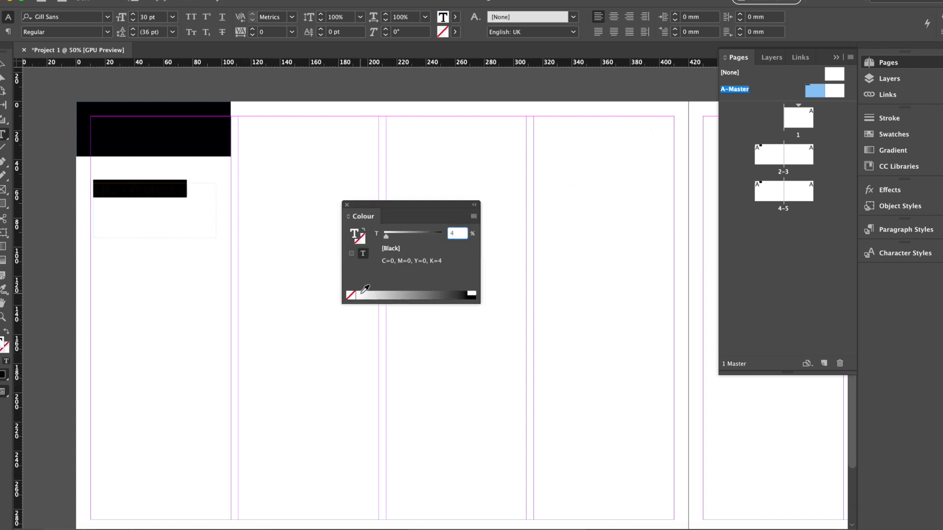
{"action": "left_click", "coordinate": [347, 205]}
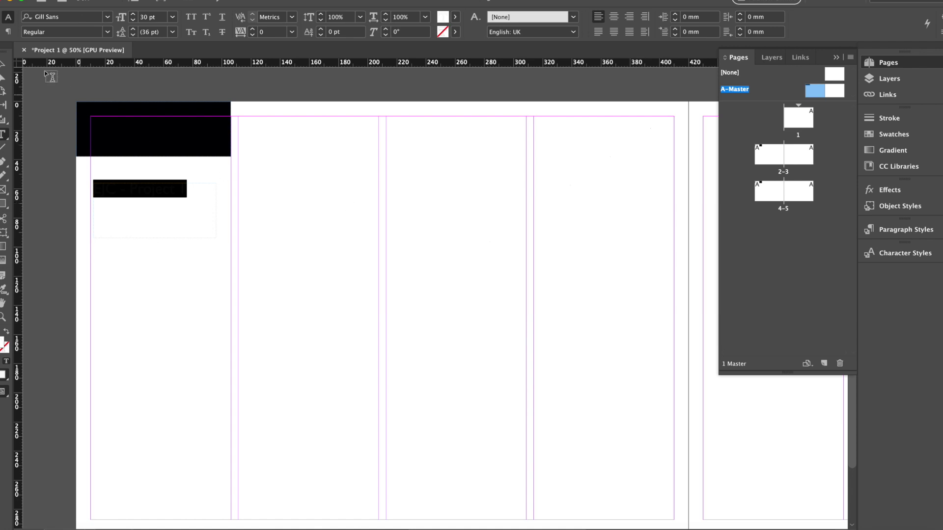
{"action": "left_click", "coordinate": [3, 63]}
Move the heading frame onto the black band, then back down to Y 41 mm below it.
{"action": "left_click_drag", "start_coordinate": [116, 198], "coordinate": [114, 138]}
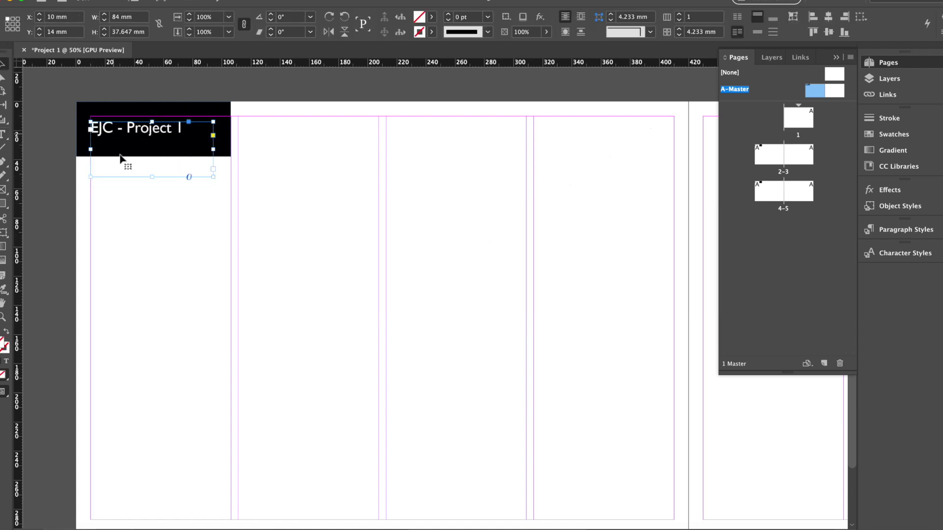
{"action": "left_click", "coordinate": [132, 242]}
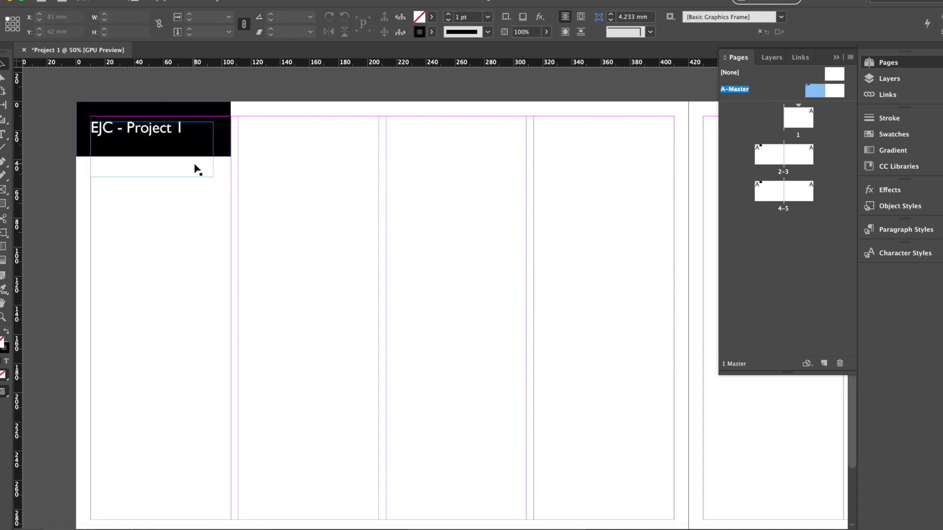
{"action": "left_click", "coordinate": [172, 130]}
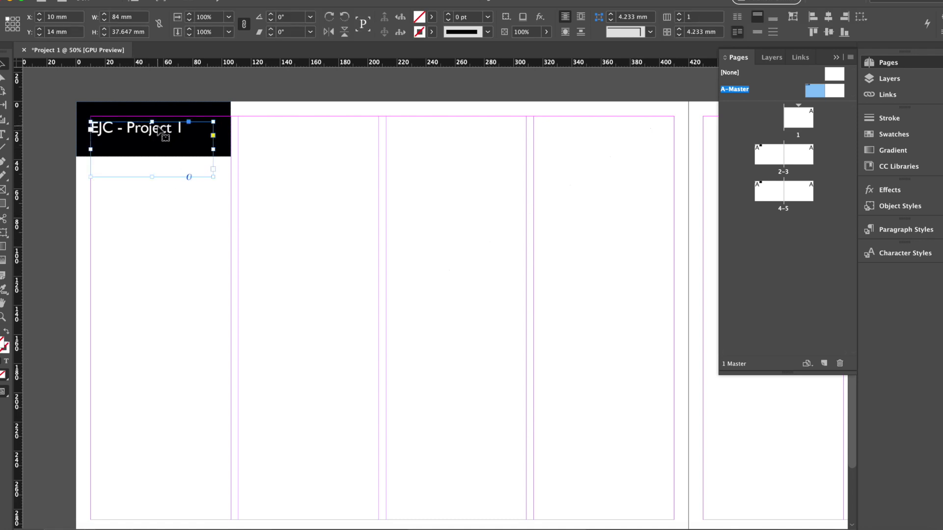
{"action": "left_click_drag", "start_coordinate": [162, 132], "coordinate": [161, 168]}
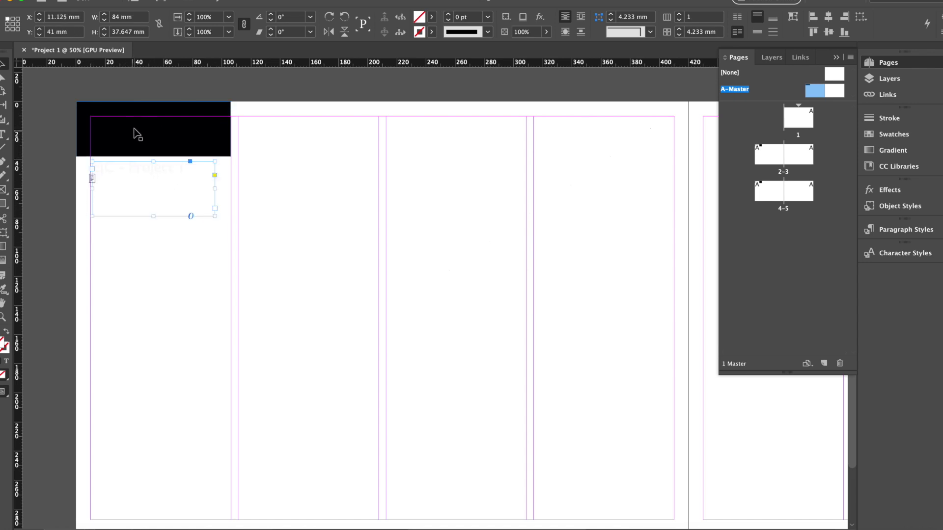
{"action": "right_click", "coordinate": [136, 170]}
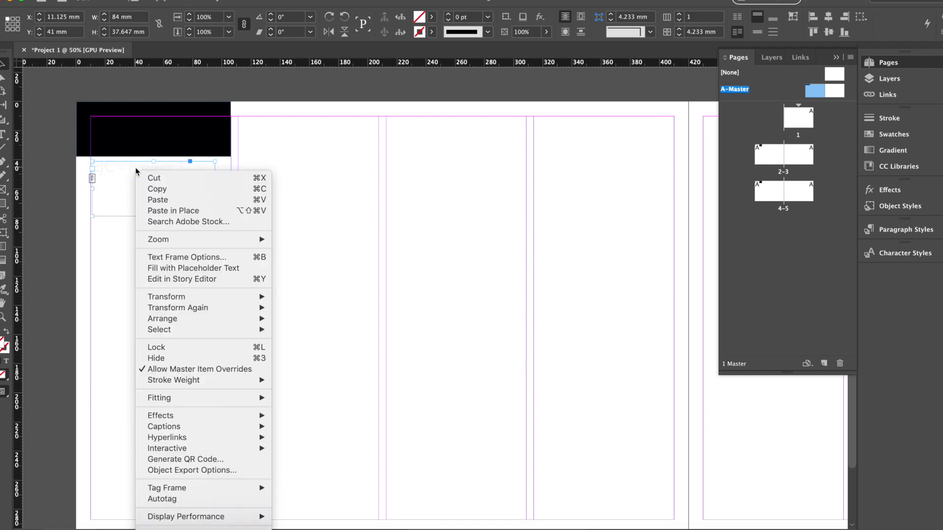
Send the heading frame to the back and drag it up onto the black band.
{"action": "mouse_move", "coordinate": [237, 381]}
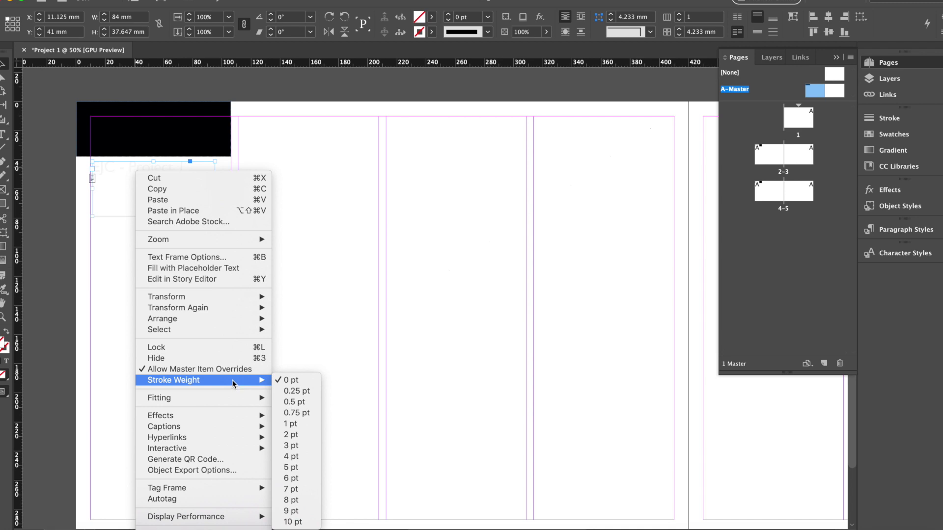
{"action": "mouse_move", "coordinate": [216, 323]}
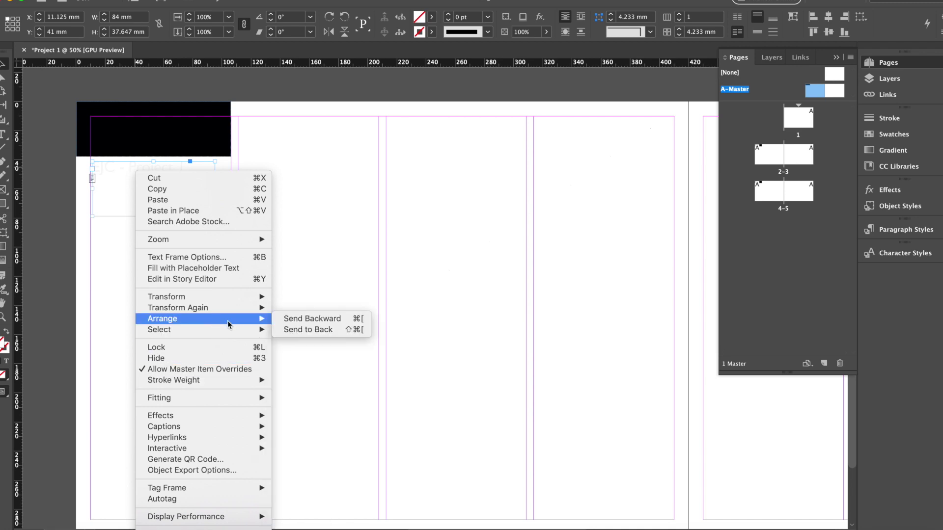
{"action": "left_click", "coordinate": [281, 328]}
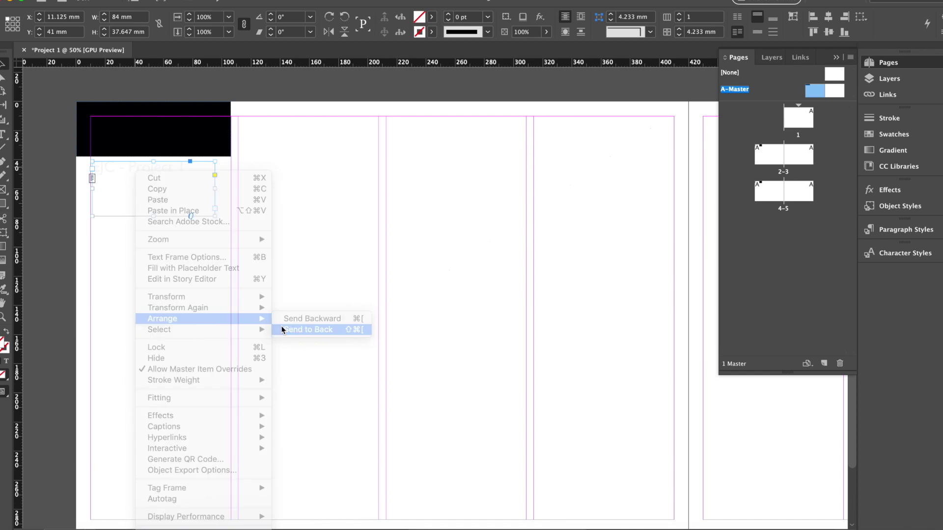
{"action": "left_click_drag", "start_coordinate": [151, 172], "coordinate": [155, 138]}
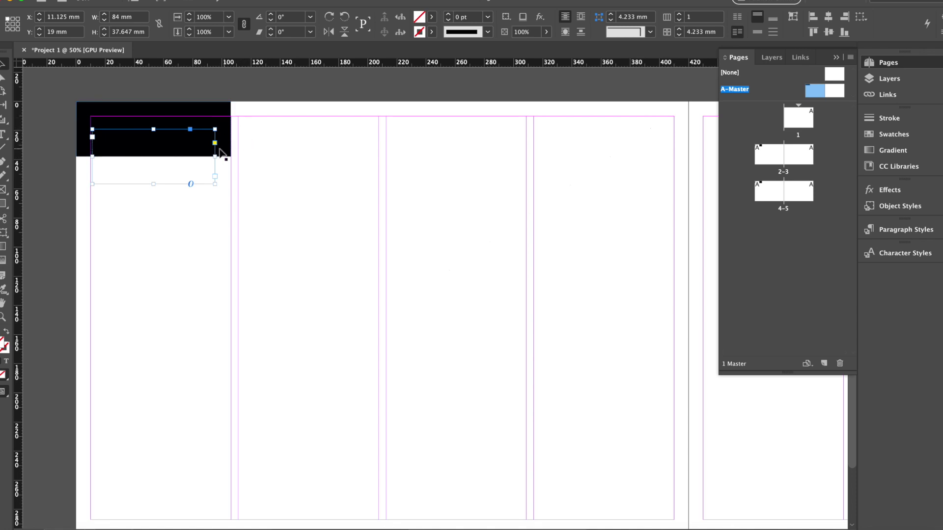
{"action": "left_click", "coordinate": [248, 149]}
Send the black band behind the heading and nudge the heading up to Y 15.5 mm.
{"action": "left_click", "coordinate": [229, 148]}
{"action": "right_click", "coordinate": [227, 145]}
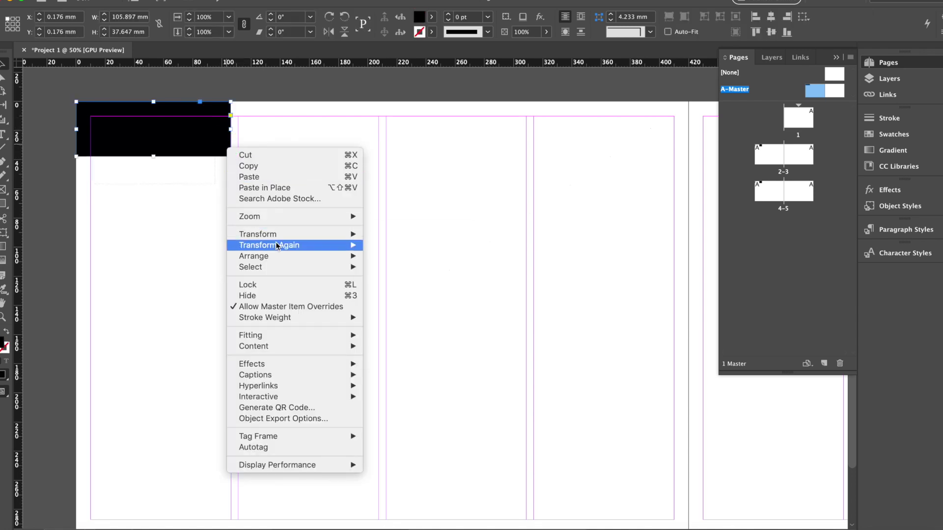
{"action": "mouse_move", "coordinate": [275, 255]}
{"action": "left_click", "coordinate": [380, 270]}
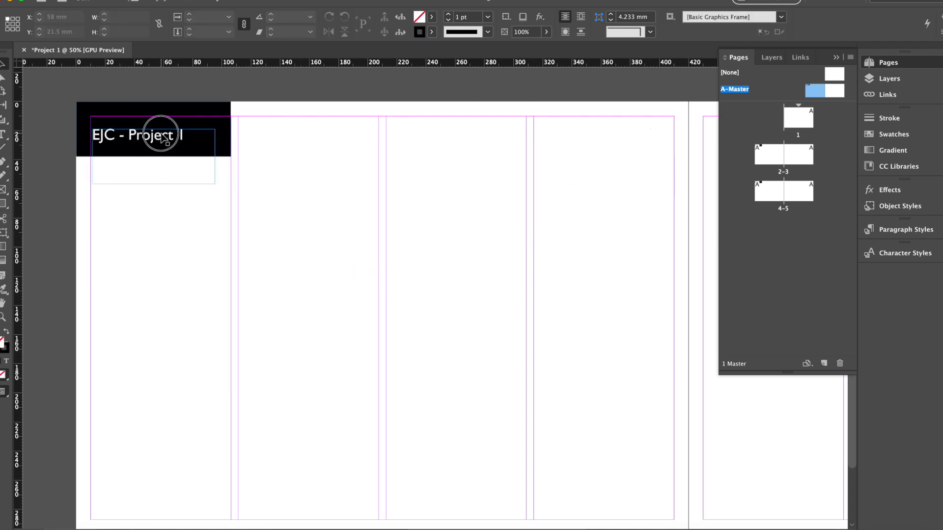
{"action": "left_click_drag", "start_coordinate": [156, 135], "coordinate": [163, 132]}
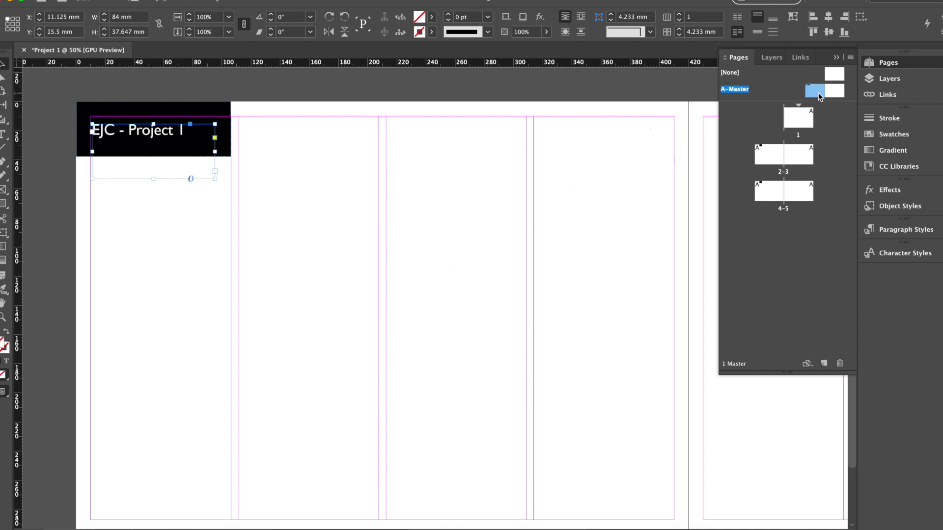
View spreads 2–3 and 4–5 zoomed out to confirm the inherited 'EJC - Project 1' header.
{"action": "double_click", "coordinate": [770, 161]}
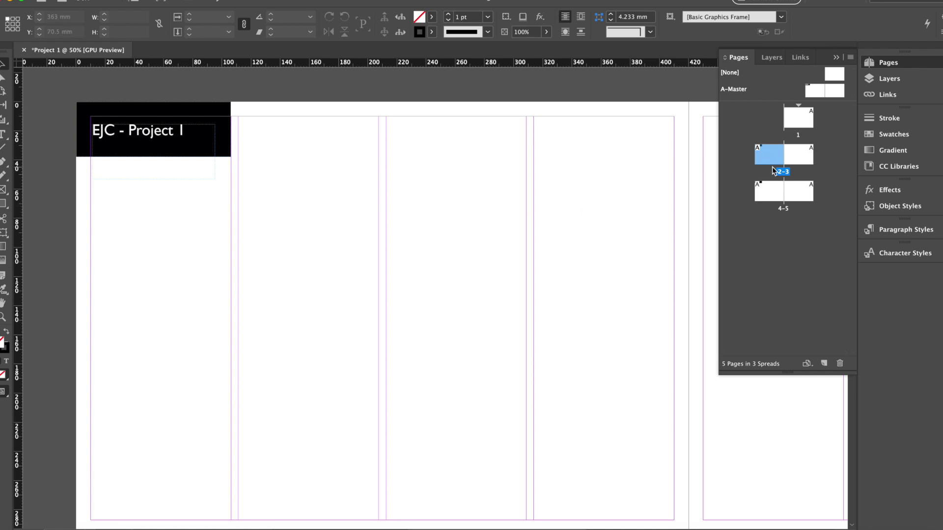
{"action": "double_click", "coordinate": [768, 194]}
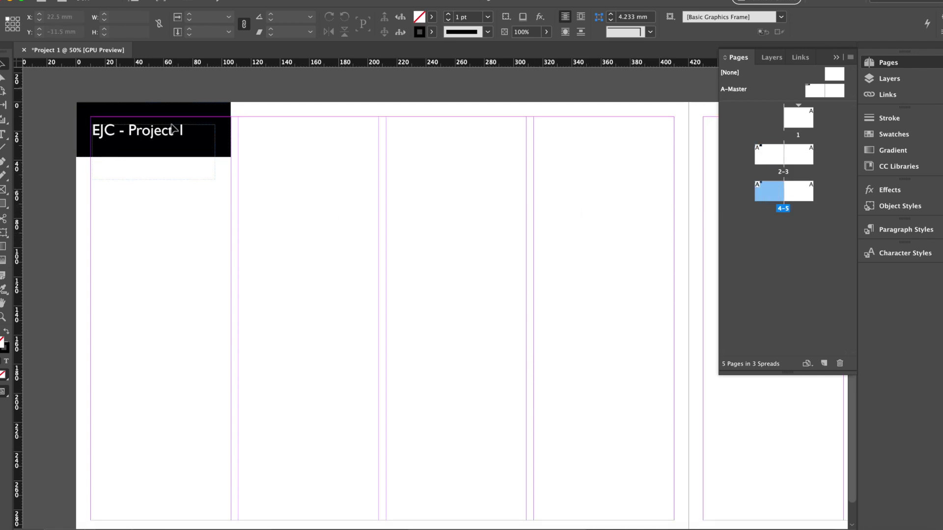
{"action": "key", "text": "super+minus"}
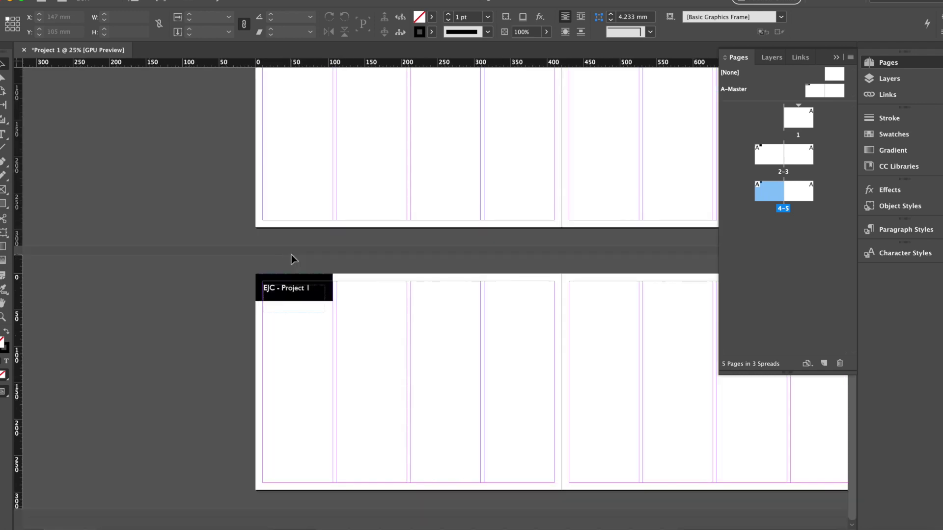
{"action": "scroll", "coordinate": [291, 258], "scroll_direction": "right", "scroll_amount": 5}
{"action": "scroll", "coordinate": [292, 259], "scroll_direction": "up", "scroll_amount": 2}
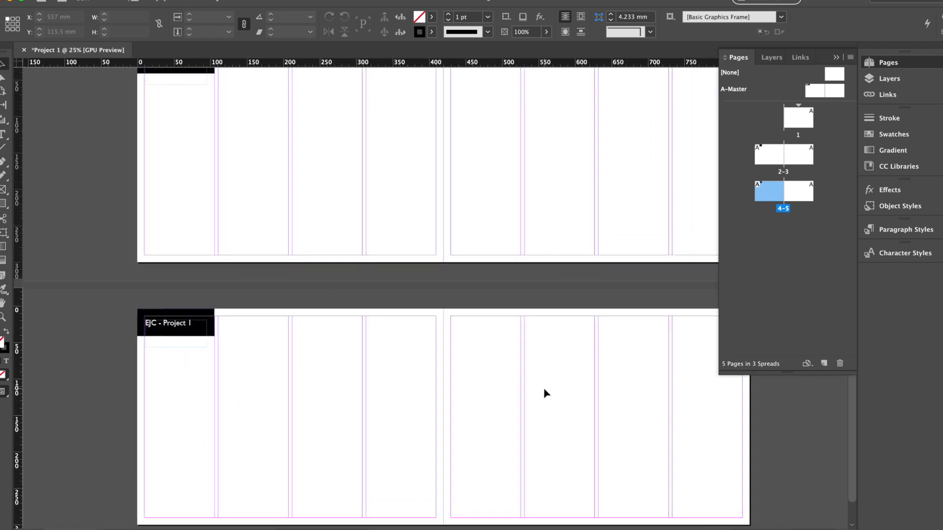
{"action": "scroll", "coordinate": [545, 393], "scroll_direction": "down", "scroll_amount": 3}
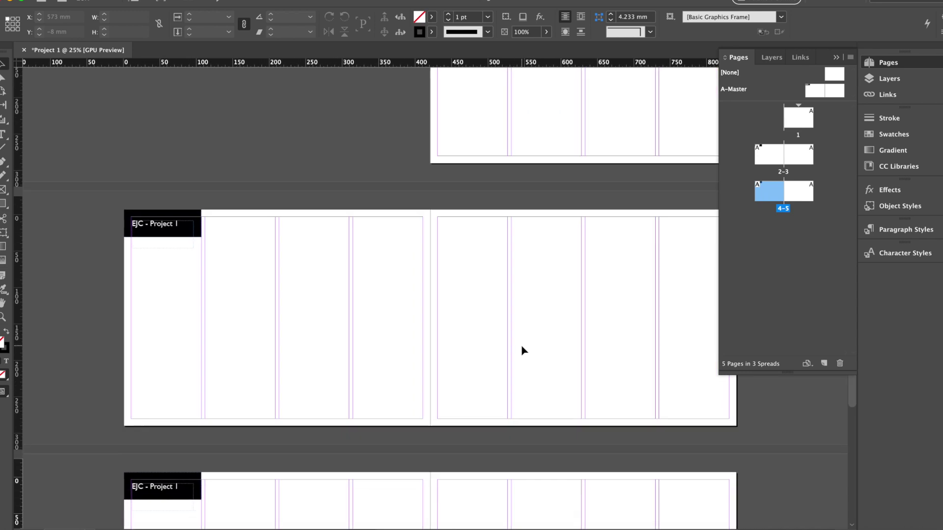
{"action": "scroll", "coordinate": [522, 350], "scroll_direction": "up", "scroll_amount": 2}
{"action": "scroll", "coordinate": [522, 350], "scroll_direction": "left", "scroll_amount": 1}
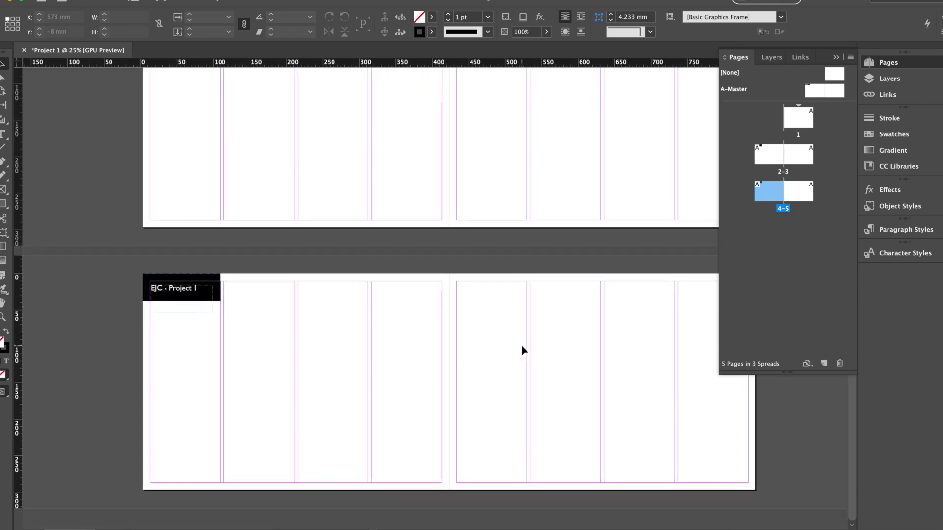
{"action": "left_click", "coordinate": [812, 93]}
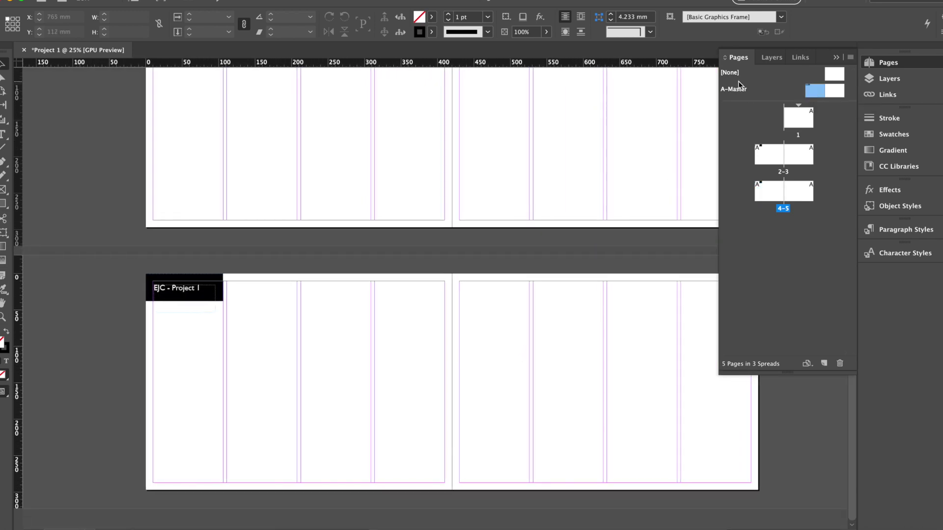
Paste a copy of the 'EJC - Project 1' header at the A-Master right page's top-left.
{"action": "double_click", "coordinate": [814, 92]}
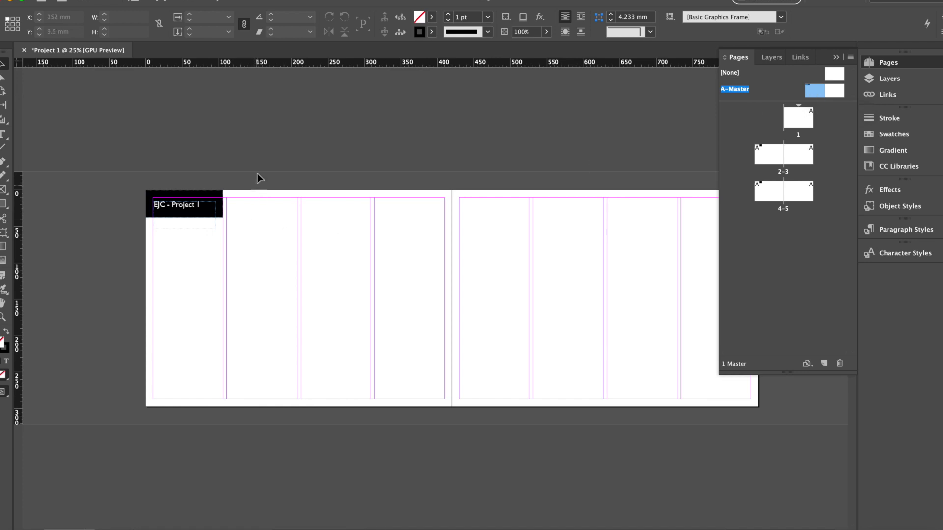
{"action": "left_click_drag", "start_coordinate": [257, 173], "coordinate": [137, 250]}
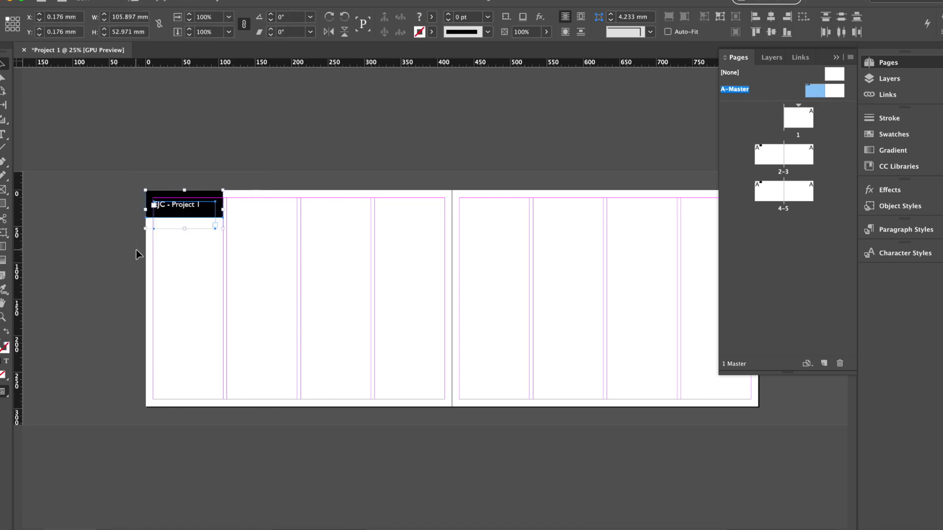
{"action": "scroll", "coordinate": [138, 253], "scroll_direction": "right", "scroll_amount": 5}
{"action": "key", "text": "super+v"}
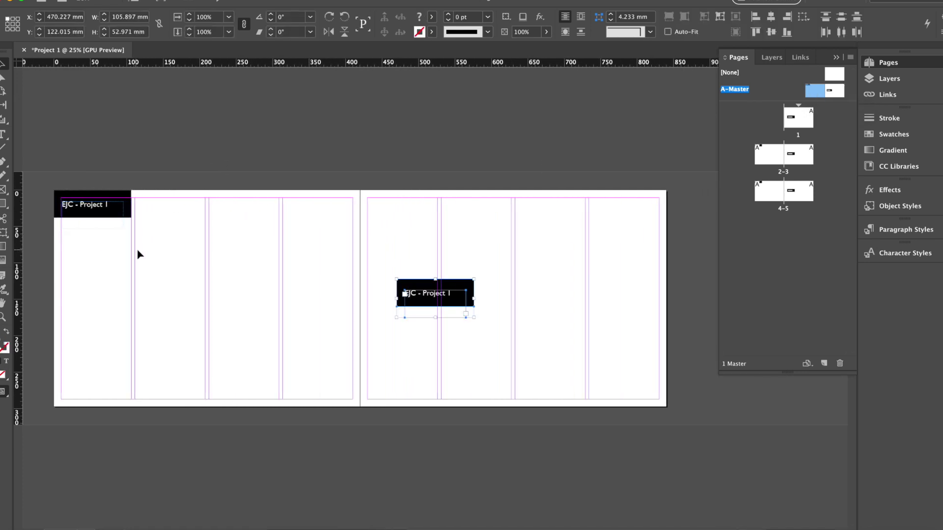
{"action": "left_click_drag", "start_coordinate": [403, 288], "coordinate": [378, 203]}
Go to spread 2–3 to see the header on both pages.
{"action": "double_click", "coordinate": [798, 155]}
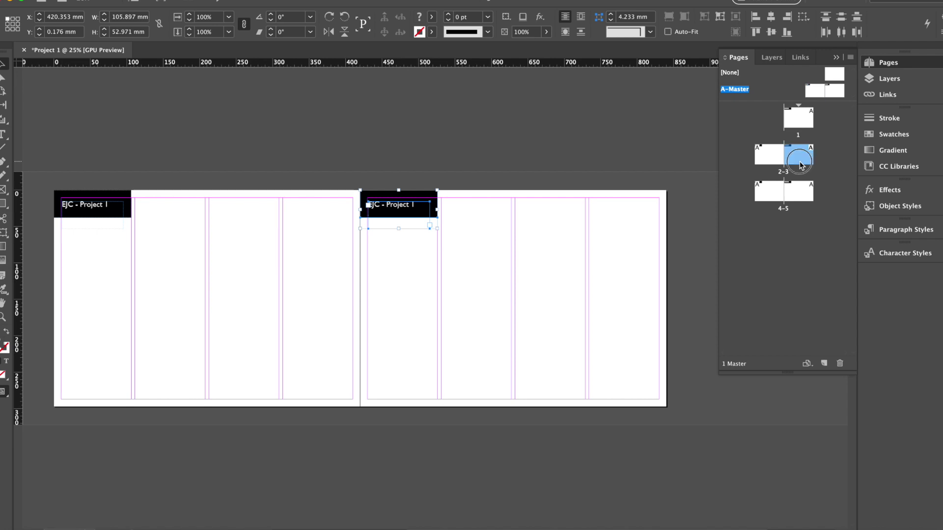
{"action": "scroll", "coordinate": [454, 263], "scroll_direction": "down", "scroll_amount": 3}
{"action": "scroll", "coordinate": [455, 263], "scroll_direction": "left", "scroll_amount": 2}
Scroll through the spreads and select page 5 in the Pages panel.
{"action": "scroll", "coordinate": [455, 263], "scroll_direction": "down", "scroll_amount": 3}
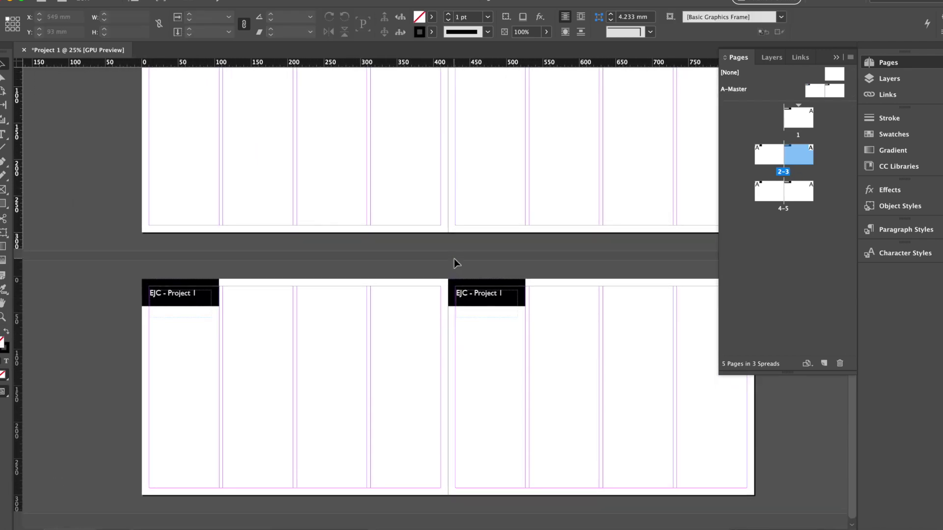
{"action": "scroll", "coordinate": [455, 263], "scroll_direction": "up", "scroll_amount": 3}
{"action": "scroll", "coordinate": [455, 263], "scroll_direction": "down", "scroll_amount": 5}
{"action": "scroll", "coordinate": [454, 263], "scroll_direction": "right", "scroll_amount": 2}
{"action": "scroll", "coordinate": [455, 264], "scroll_direction": "up", "scroll_amount": 3}
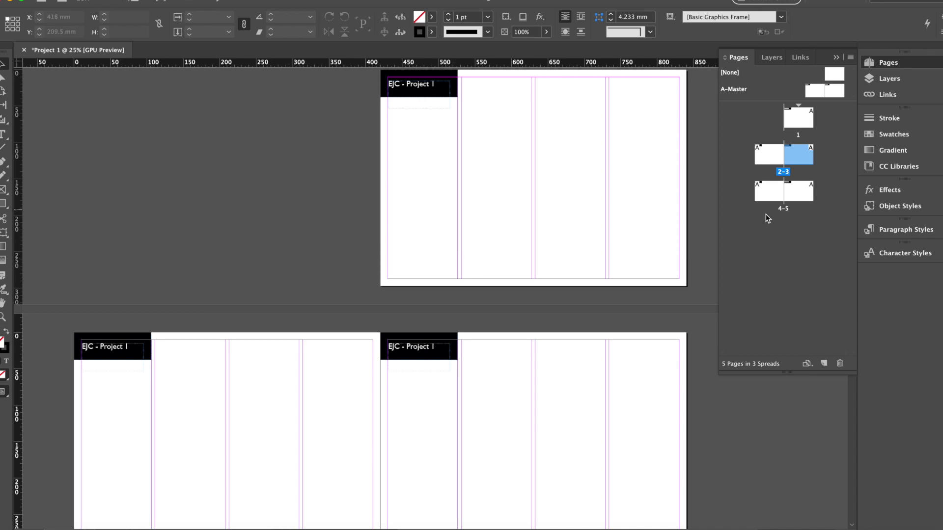
{"action": "left_click", "coordinate": [747, 241]}
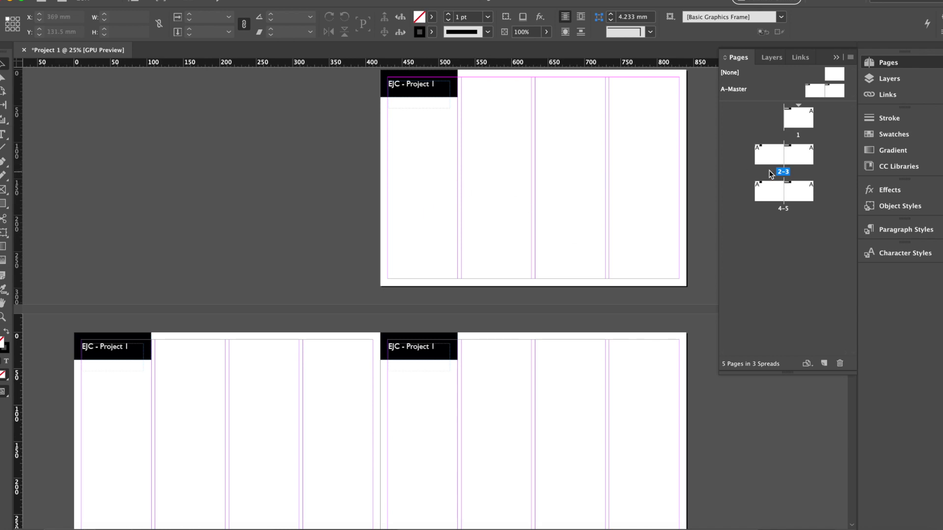
{"action": "left_click", "coordinate": [799, 189]}
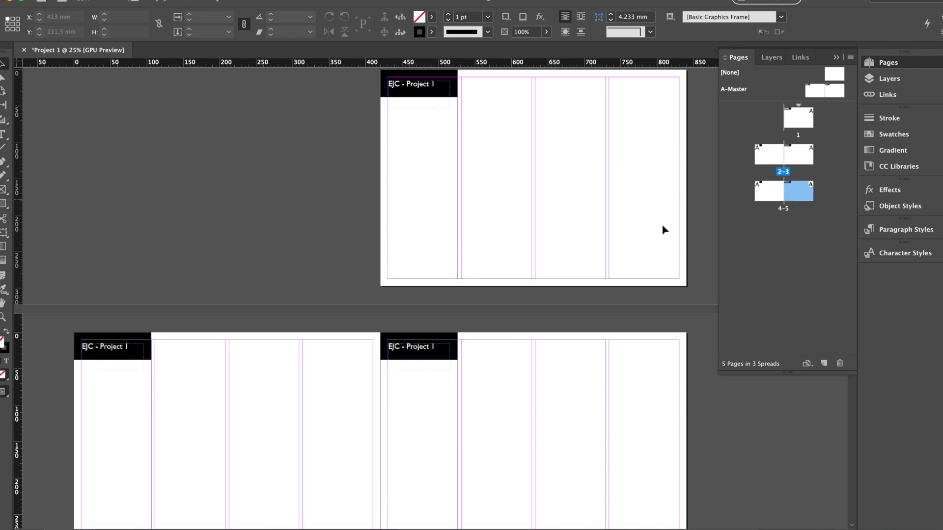
Jump to page 2 and view it up close.
{"action": "scroll", "coordinate": [602, 246], "scroll_direction": "down", "scroll_amount": 3}
{"action": "scroll", "coordinate": [602, 246], "scroll_direction": "down", "scroll_amount": 1}
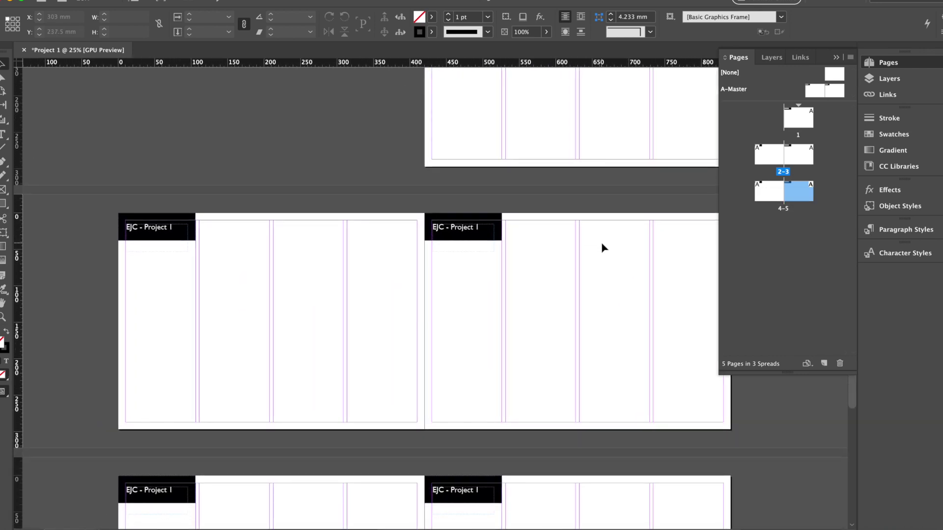
{"action": "scroll", "coordinate": [333, 256], "scroll_direction": "up", "scroll_amount": 3}
{"action": "scroll", "coordinate": [333, 256], "scroll_direction": "right", "scroll_amount": 3}
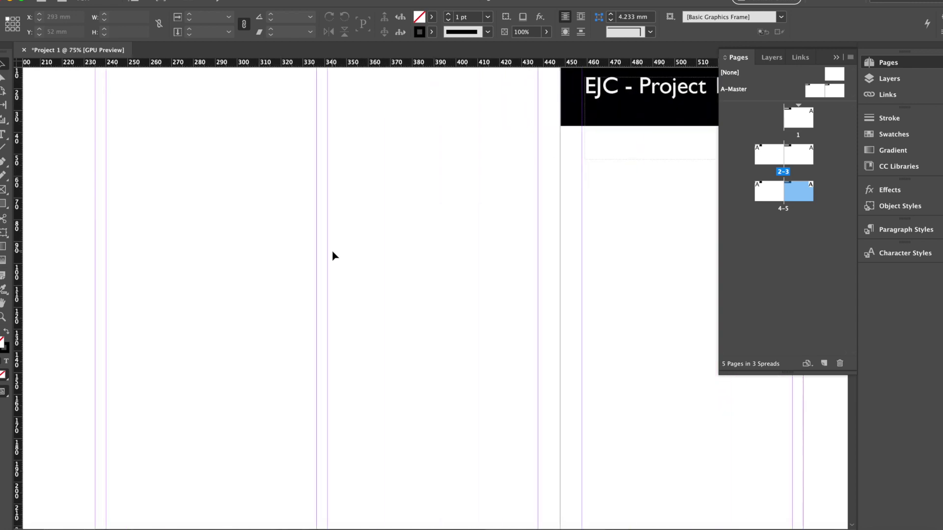
{"action": "double_click", "coordinate": [768, 155]}
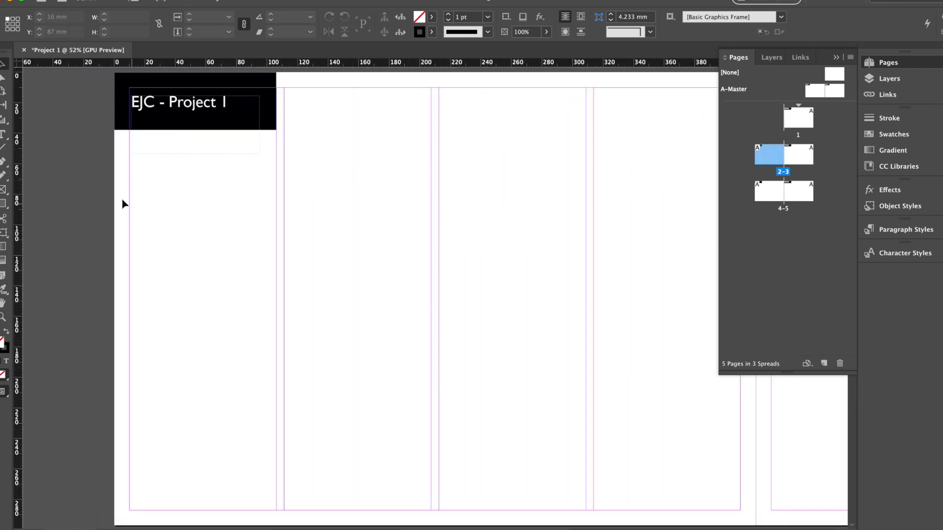
{"action": "left_click", "coordinate": [4, 135]}
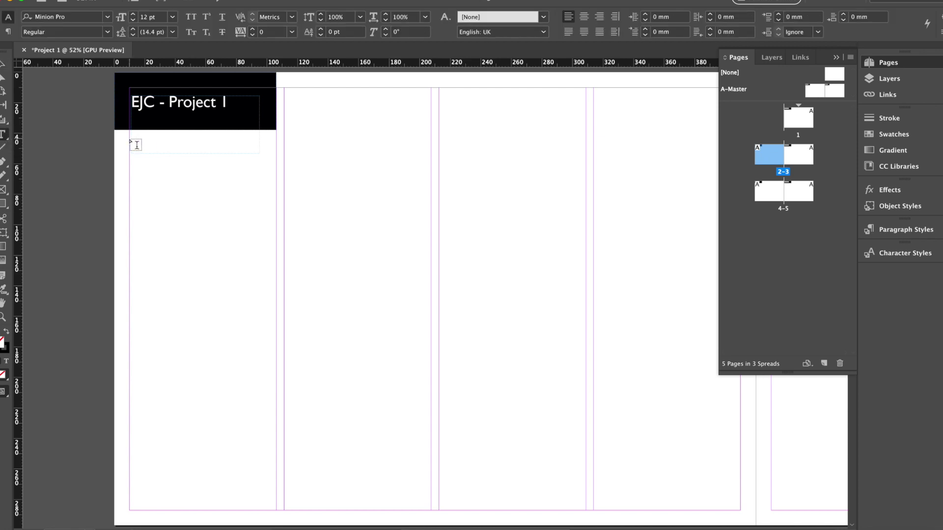
Draw a placeholder-text frame down page 2's first column with a break after paragraph one.
{"action": "left_click_drag", "start_coordinate": [130, 140], "coordinate": [278, 511]}
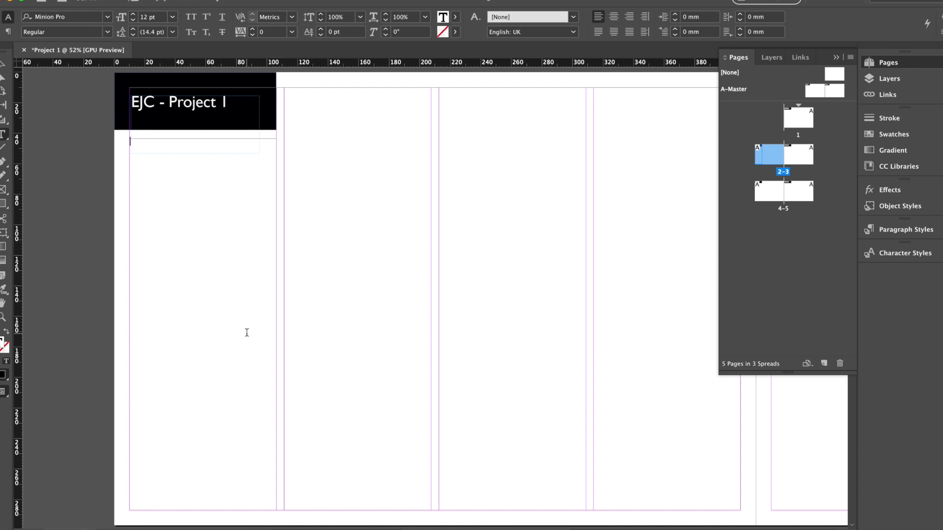
{"action": "left_click", "coordinate": [138, 1]}
{"action": "mouse_move", "coordinate": [157, 1]}
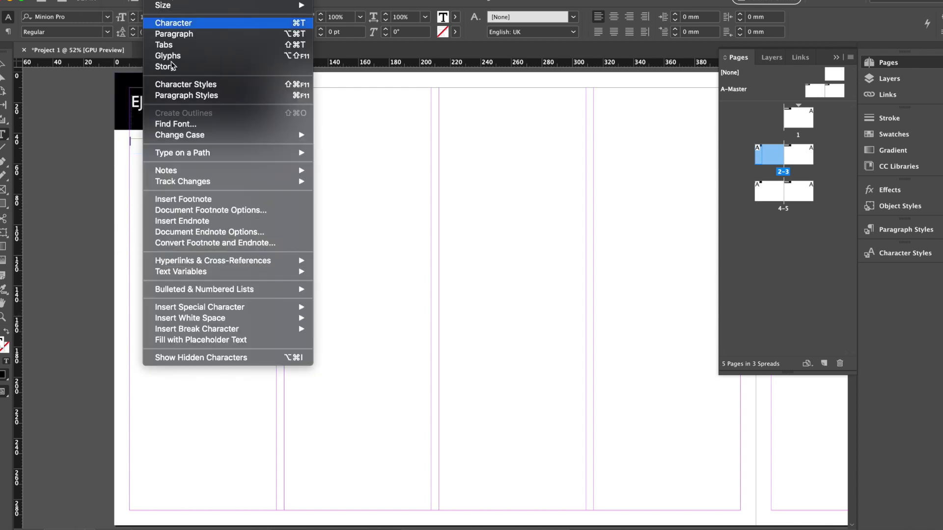
{"action": "left_click", "coordinate": [210, 339]}
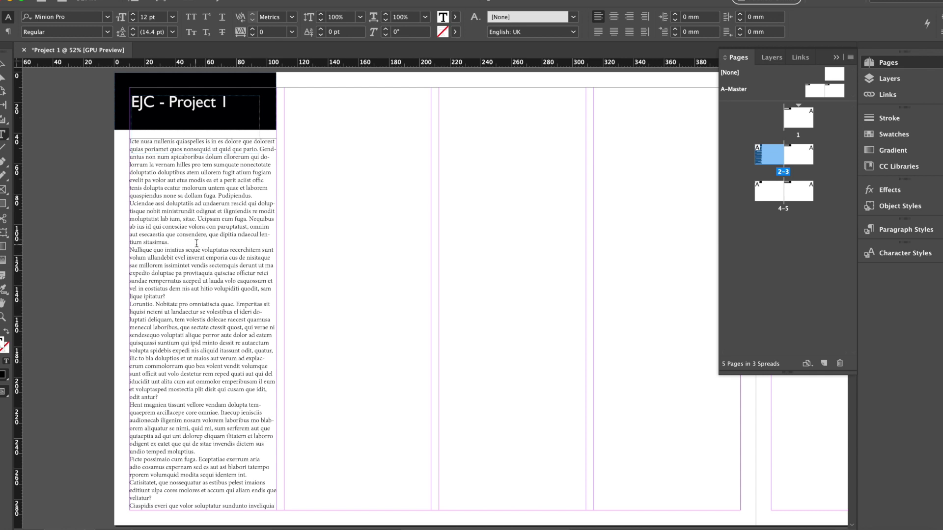
{"action": "key", "text": "Return"}
{"action": "key", "text": "Return"}
{"action": "type", "text": "c"}
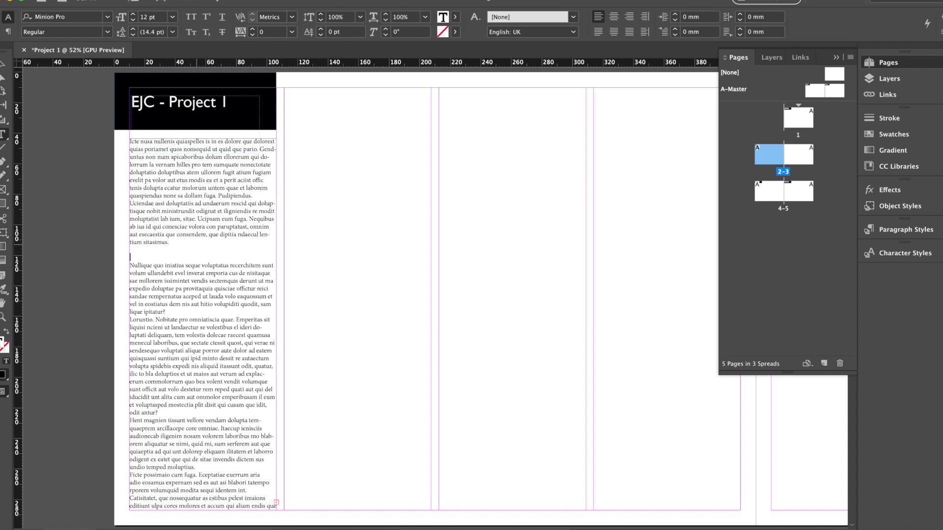
{"action": "key", "text": "Escape"}
Set all the placeholder text in Gill Sans Regular.
{"action": "double_click", "coordinate": [231, 284]}
{"action": "key", "text": "super+a"}
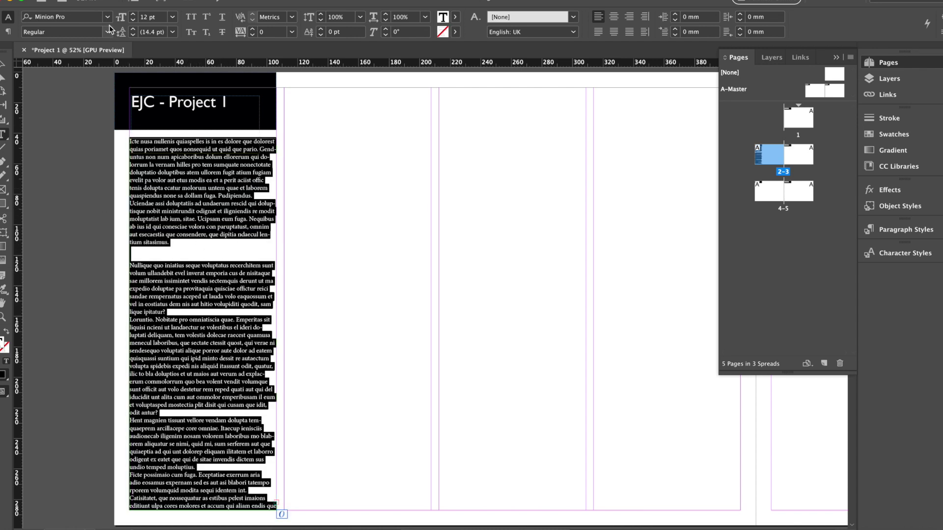
{"action": "left_click", "coordinate": [92, 18]}
{"action": "type", "text": "gill"}
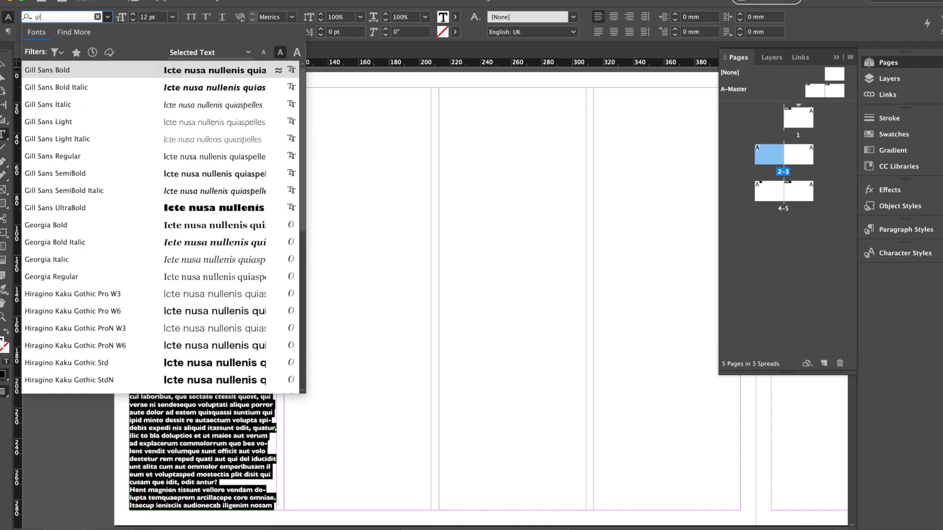
{"action": "left_click", "coordinate": [72, 157]}
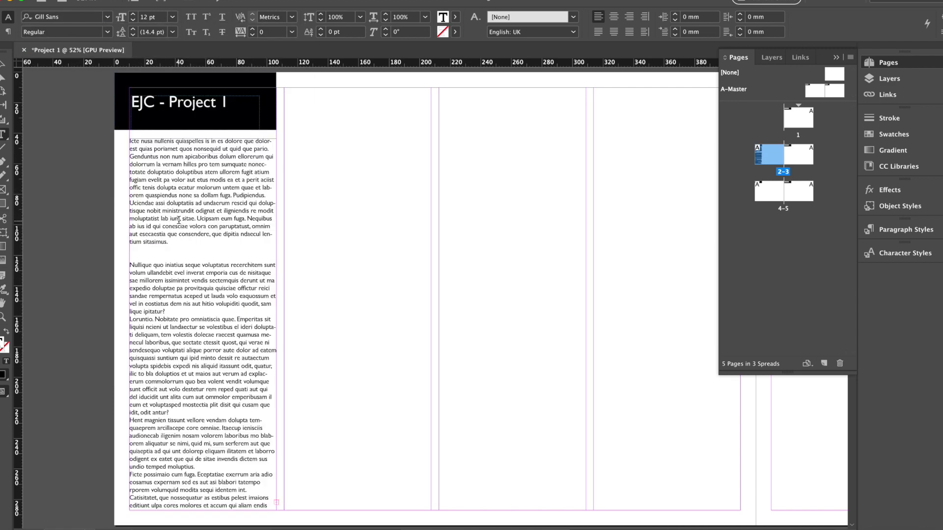
Add two blank lines after the first paragraph.
{"action": "left_click", "coordinate": [184, 240]}
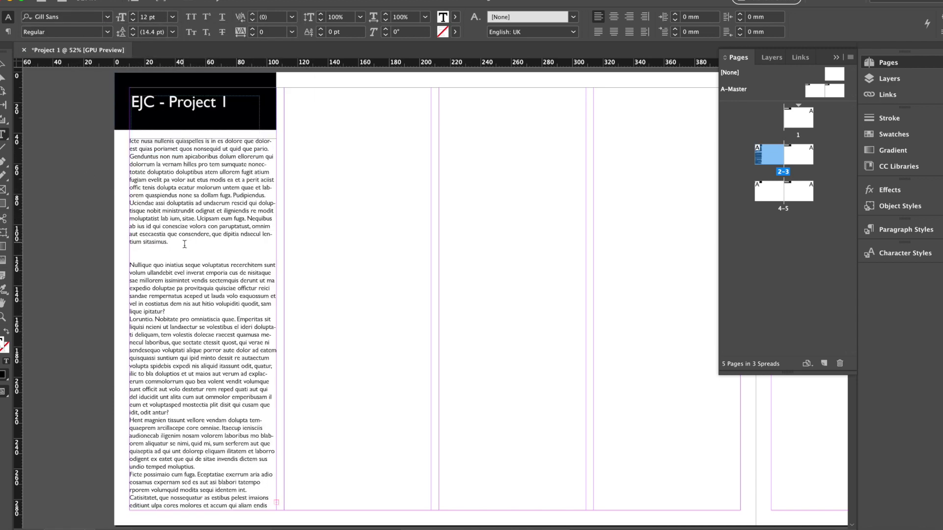
{"action": "left_click", "coordinate": [151, 258]}
{"action": "key", "text": "Return"}
{"action": "key", "text": "Return"}
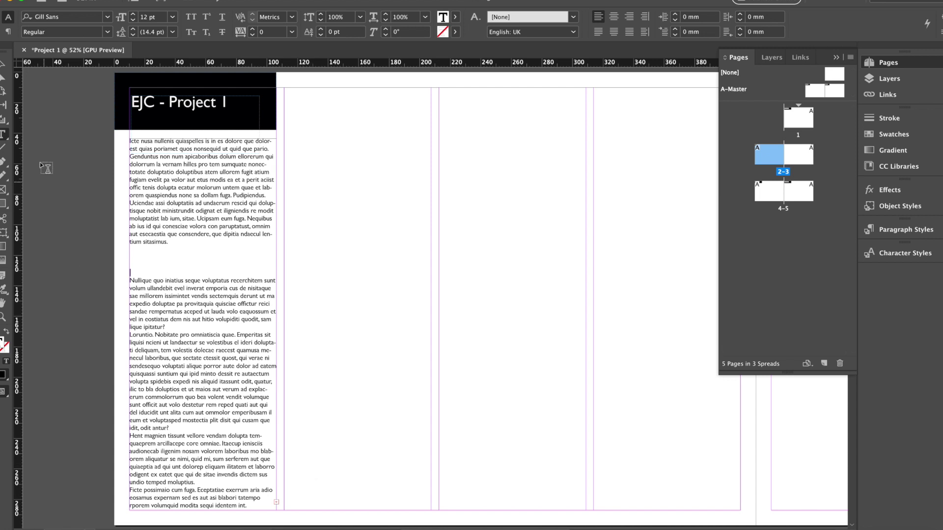
Add a blank line before the Nullique paragraph in the first column.
{"action": "left_click", "coordinate": [7, 69]}
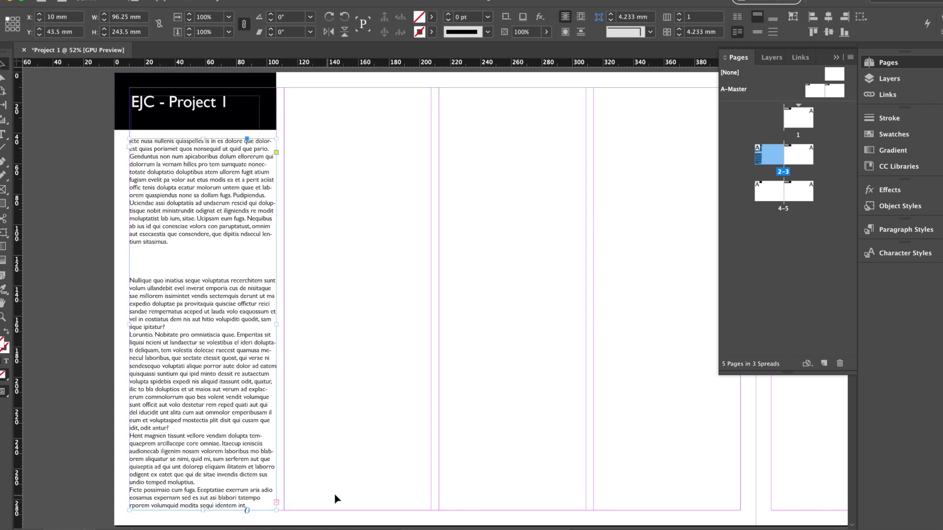
{"action": "left_click", "coordinate": [276, 502]}
{"action": "double_click", "coordinate": [170, 271]}
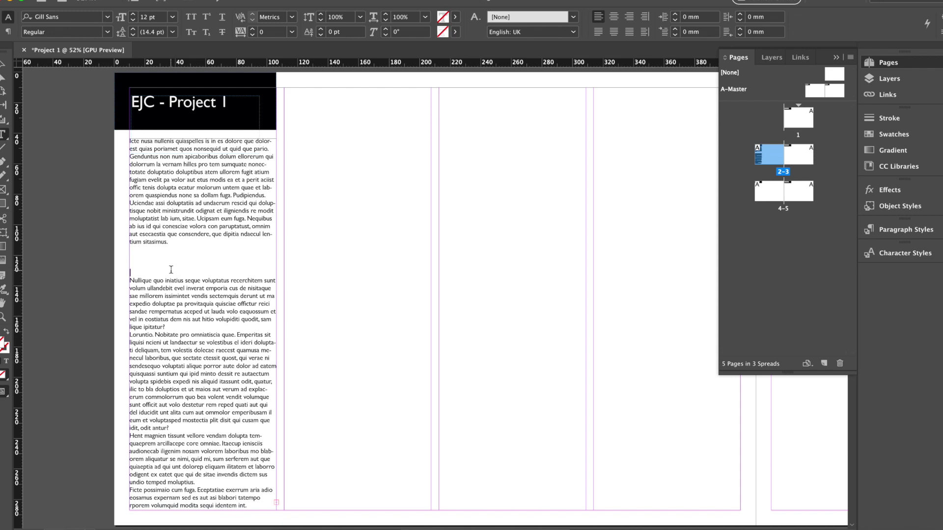
{"action": "key", "text": "Return"}
{"action": "key", "text": "Return"}
{"action": "key", "text": "Return"}
{"action": "key", "text": "Return"}
{"action": "key", "text": "Return"}
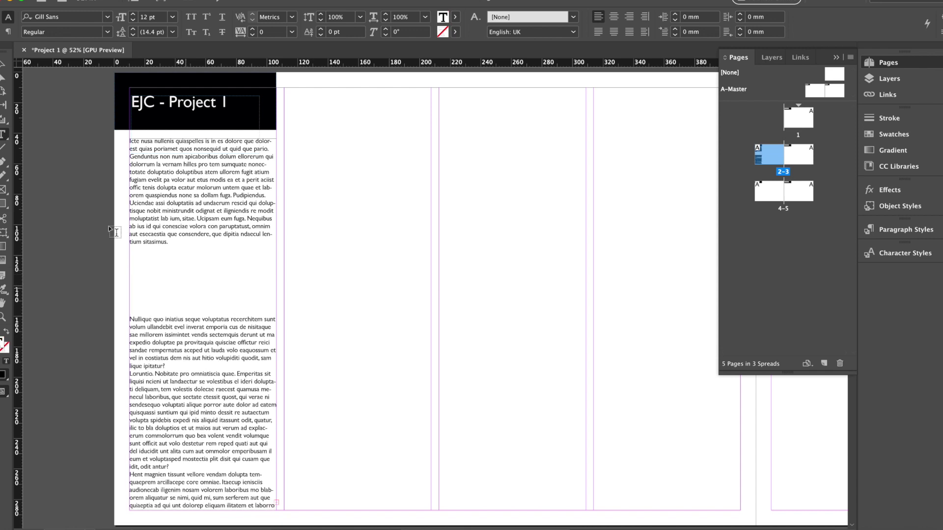
Thread the overflow into a new frame atop column two and add blank lines before paragraph two.
{"action": "left_click", "coordinate": [3, 64]}
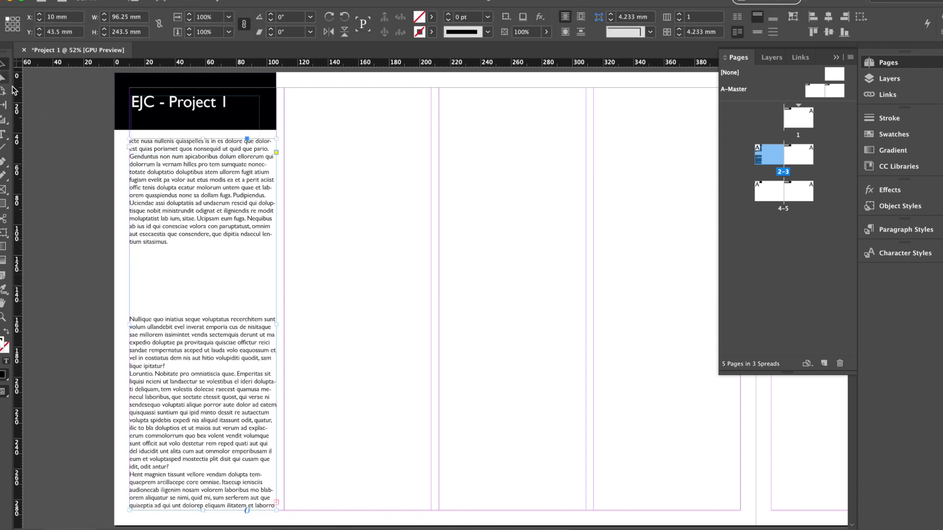
{"action": "left_click", "coordinate": [277, 503]}
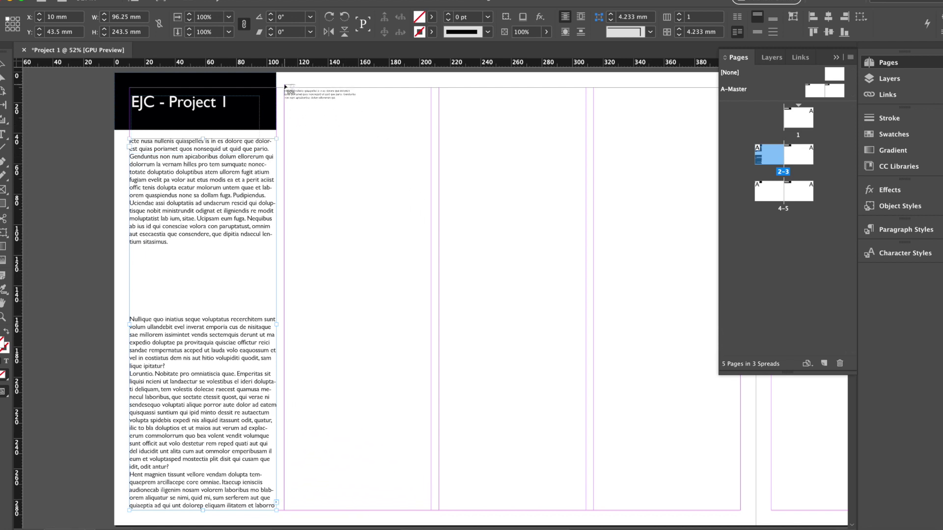
{"action": "left_click_drag", "start_coordinate": [285, 87], "coordinate": [431, 324]}
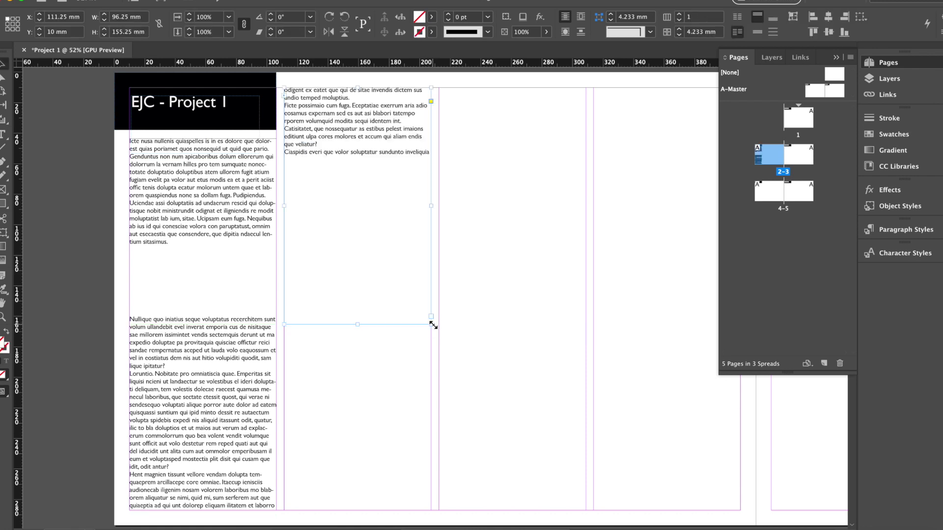
{"action": "double_click", "coordinate": [191, 268]}
{"action": "key", "text": "Return"}
{"action": "key", "text": "Return"}
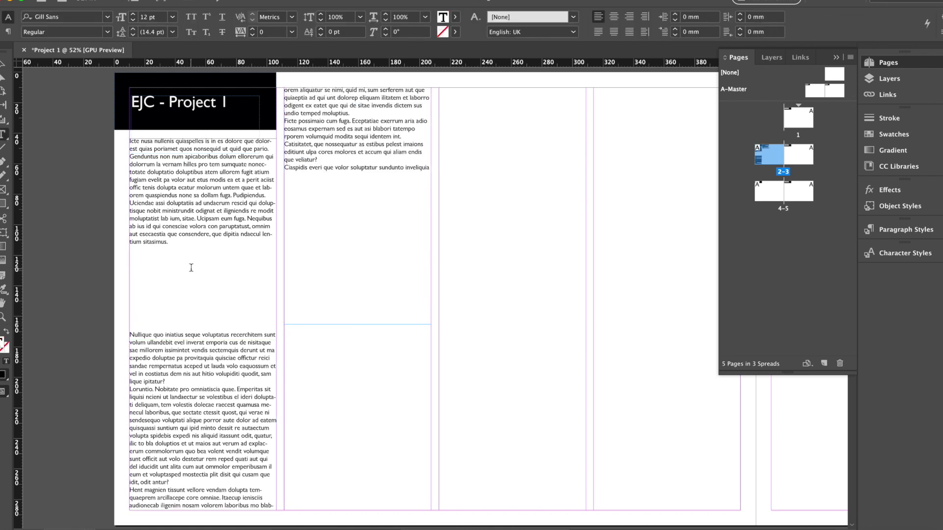
{"action": "key", "text": "Return"}
{"action": "key", "text": "Return"}
{"action": "key", "text": "Return"}
{"action": "key", "text": "Return"}
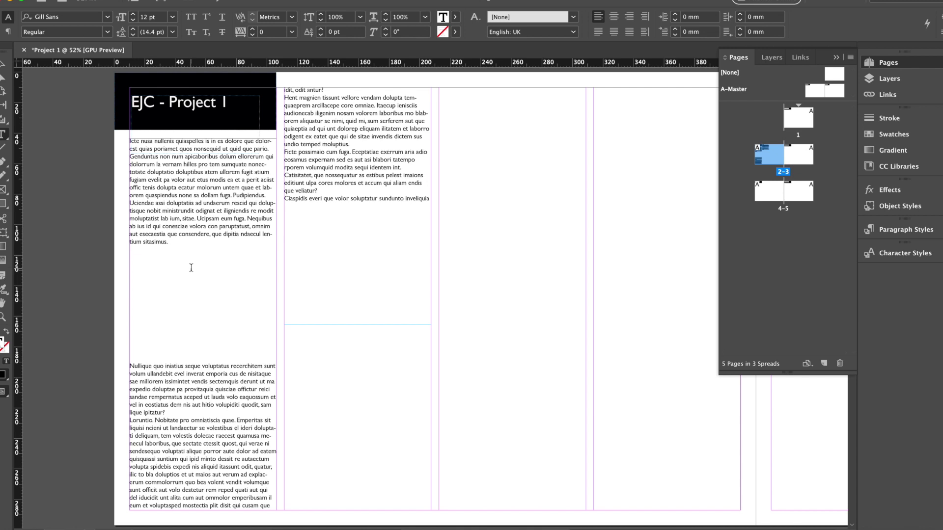
{"action": "key", "text": "Escape"}
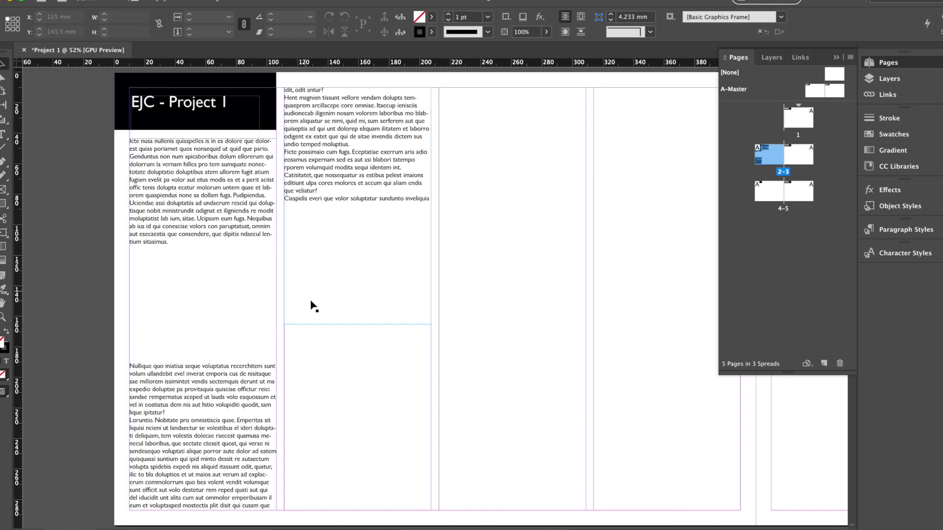
{"action": "left_click", "coordinate": [328, 342]}
Hide the Pages/Layers panel and scroll the spread to review the threaded Gill Sans text.
{"action": "scroll", "coordinate": [327, 346], "scroll_direction": "right", "scroll_amount": 1}
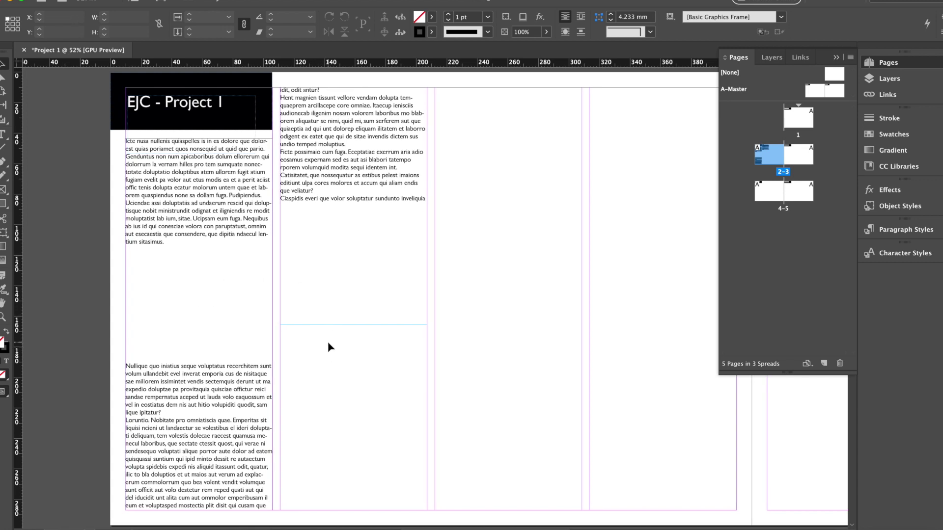
{"action": "left_click", "coordinate": [836, 58]}
{"action": "scroll", "coordinate": [497, 260], "scroll_direction": "right", "scroll_amount": 3}
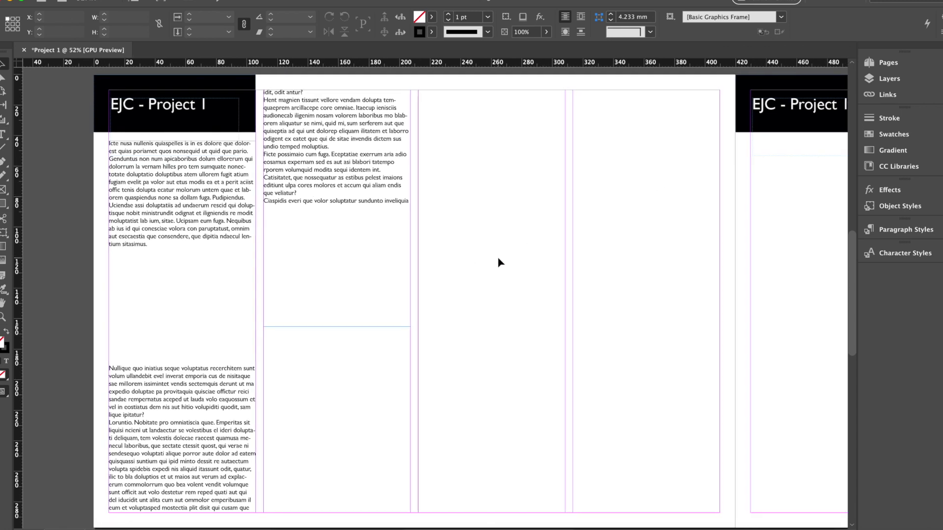
{"action": "scroll", "coordinate": [498, 259], "scroll_direction": "down", "scroll_amount": 2}
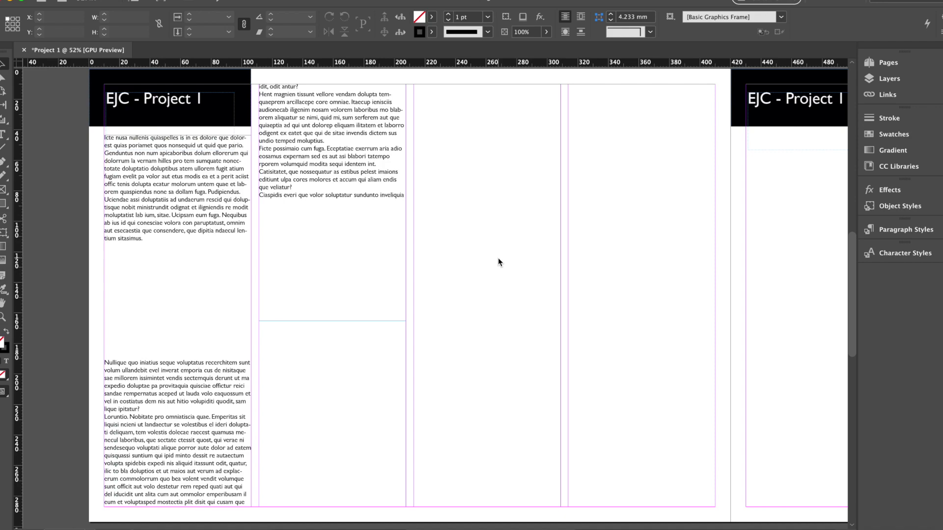
{"action": "scroll", "coordinate": [498, 258], "scroll_direction": "down", "scroll_amount": 5}
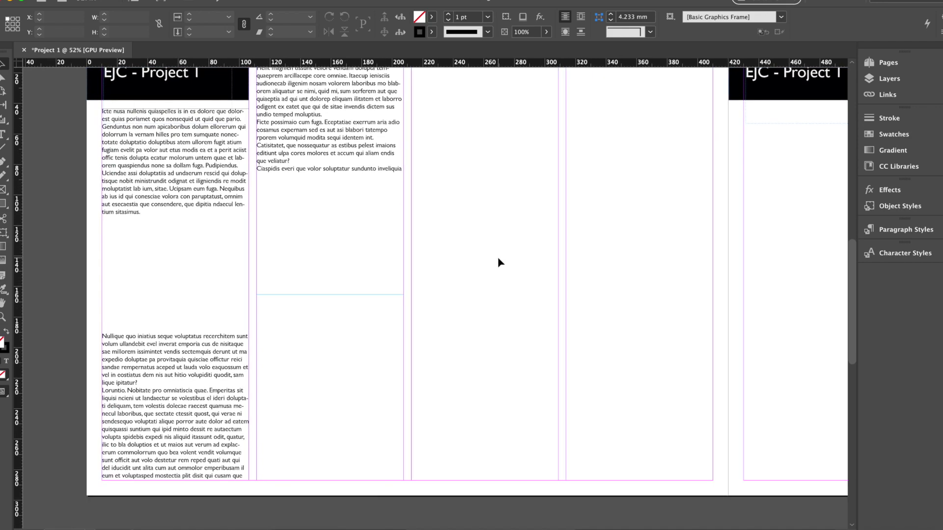
{"action": "scroll", "coordinate": [498, 258], "scroll_direction": "down", "scroll_amount": 12}
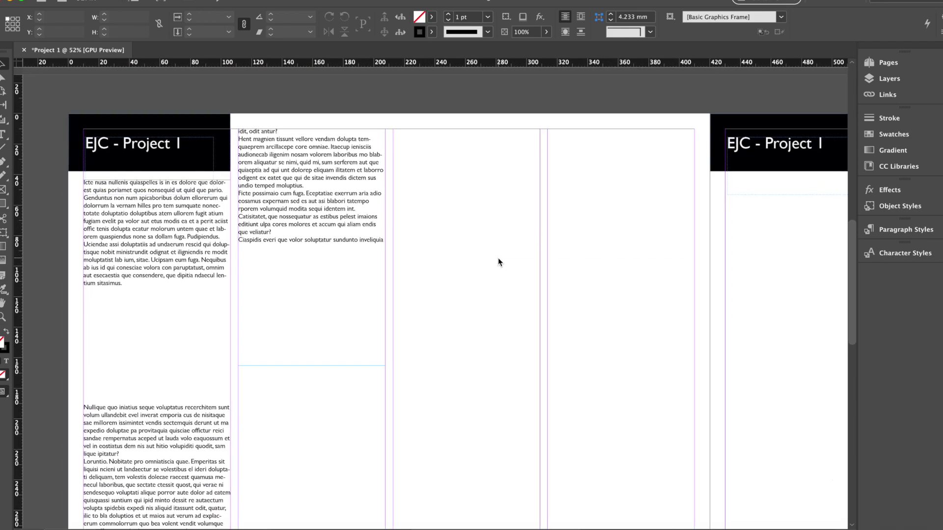
{"action": "scroll", "coordinate": [498, 263], "scroll_direction": "down", "scroll_amount": 2}
{"action": "scroll", "coordinate": [498, 263], "scroll_direction": "up", "scroll_amount": 3}
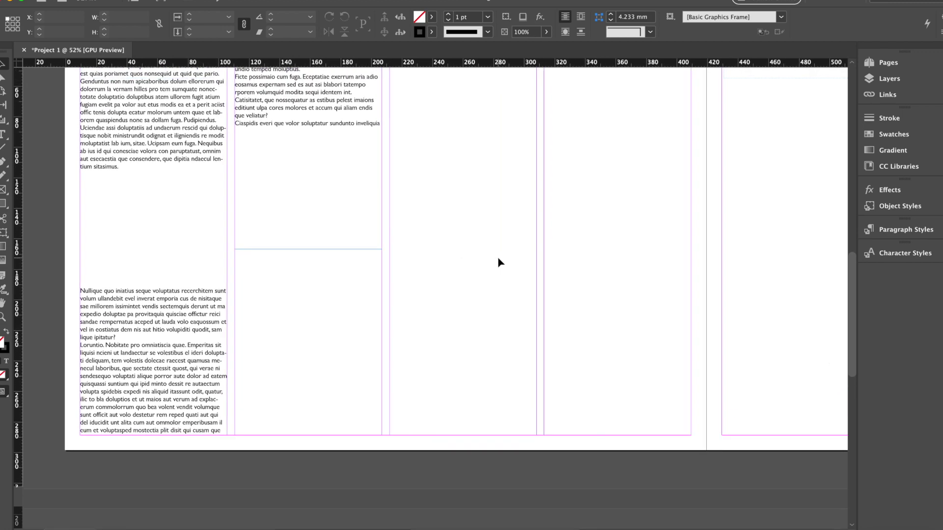
{"action": "scroll", "coordinate": [497, 262], "scroll_direction": "up", "scroll_amount": 2}
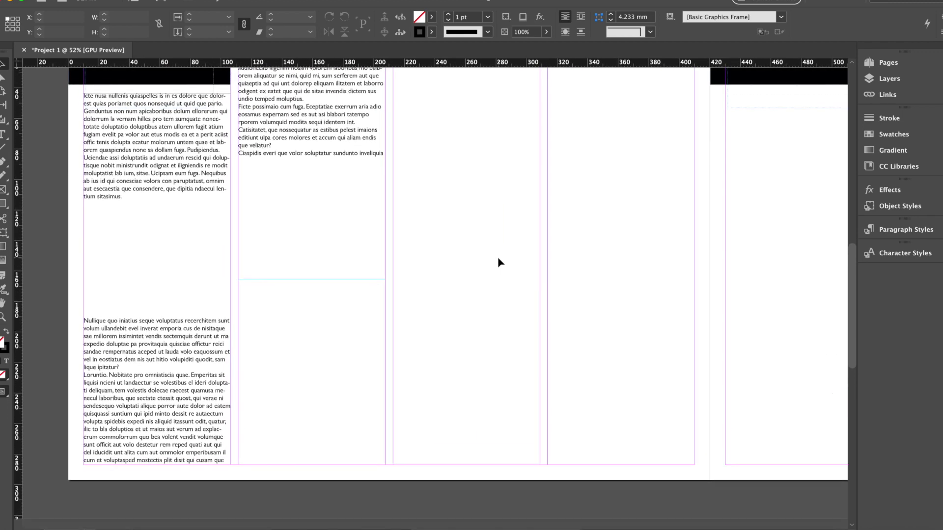
{"action": "scroll", "coordinate": [497, 259], "scroll_direction": "up", "scroll_amount": 1}
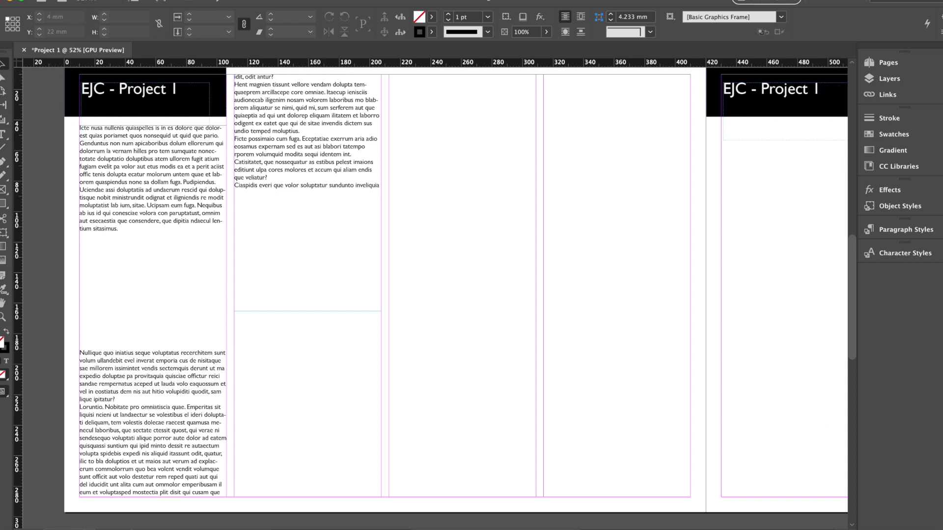
{"action": "left_click", "coordinate": [73, 0]}
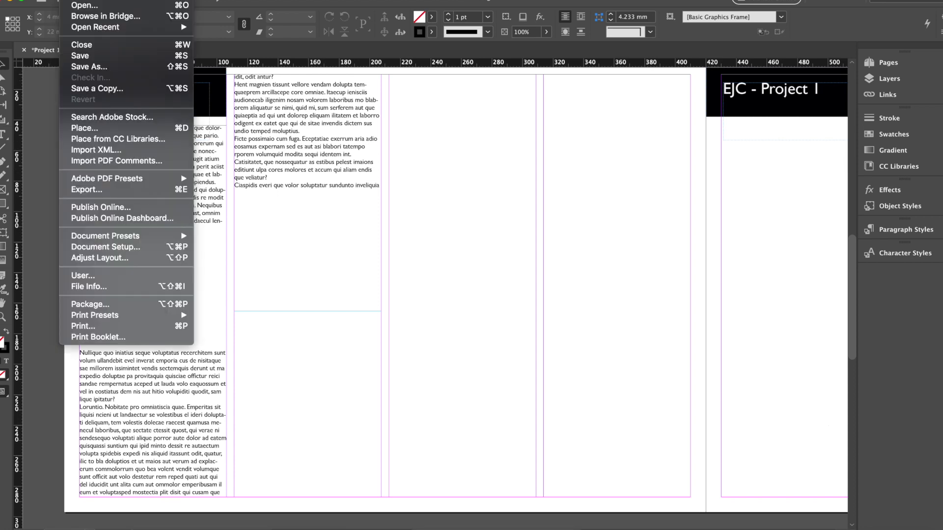
In Place, browse to Pictures > Project 1 Indesign images > Designer res 1 and preview both screenshots.
{"action": "left_click", "coordinate": [87, 129]}
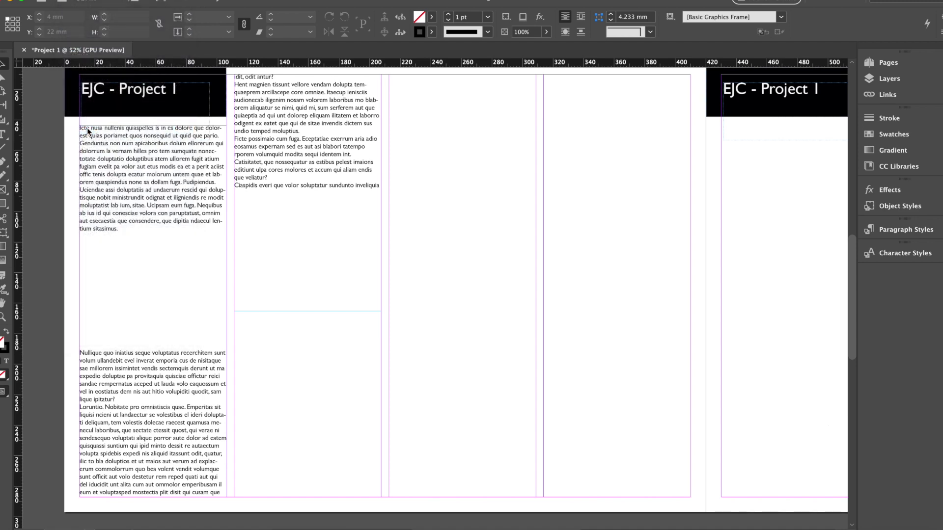
{"action": "left_click", "coordinate": [286, 184]}
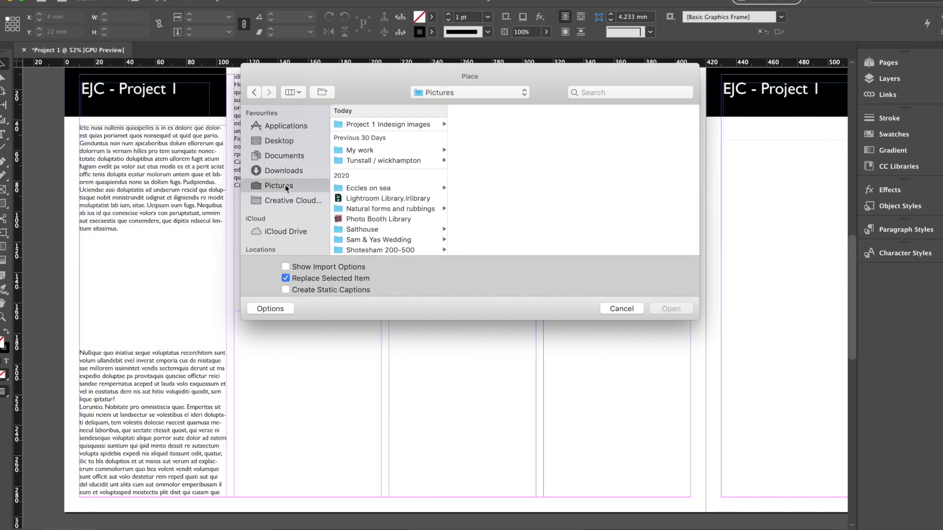
{"action": "left_click", "coordinate": [378, 125]}
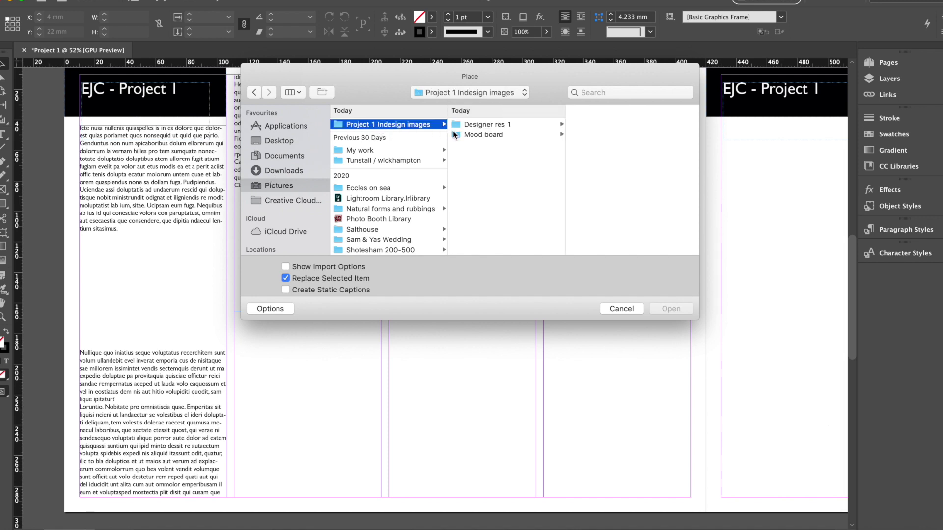
{"action": "left_click", "coordinate": [482, 125]}
{"action": "left_click", "coordinate": [578, 125]}
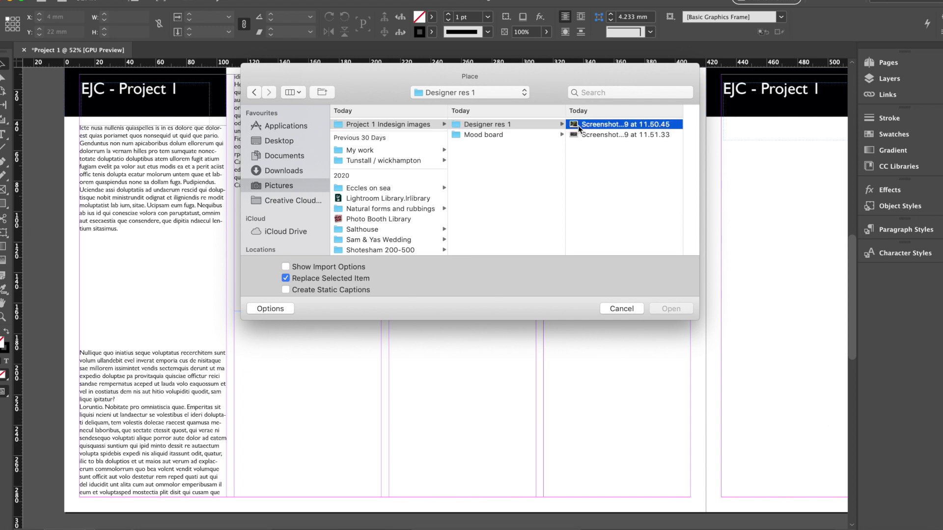
{"action": "left_click", "coordinate": [509, 134]}
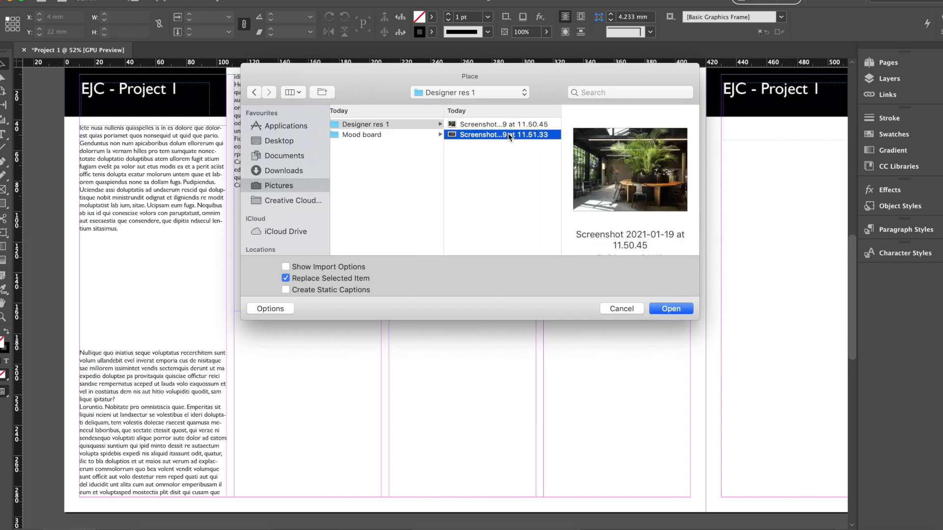
{"action": "left_click", "coordinate": [495, 123]}
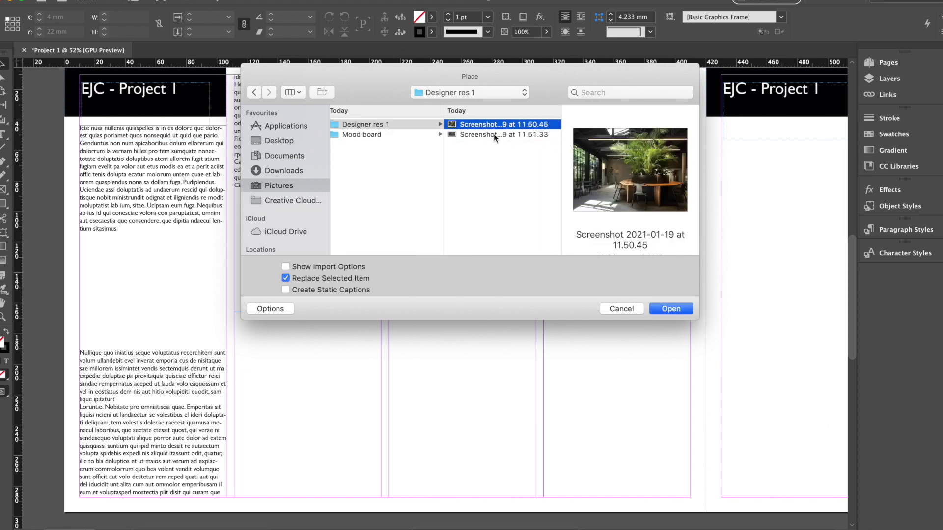
{"action": "left_click", "coordinate": [492, 136], "text": "shift"}
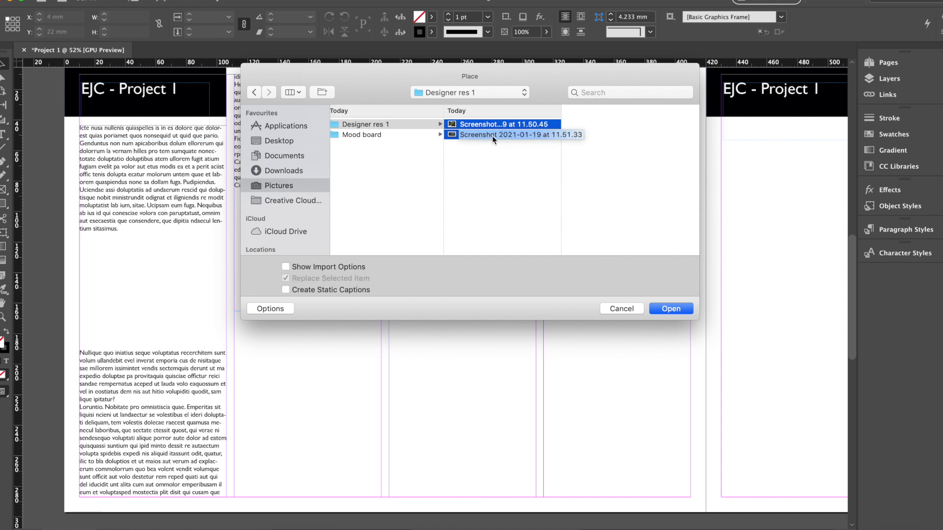
{"action": "left_click", "coordinate": [489, 154]}
{"action": "left_click", "coordinate": [490, 135]}
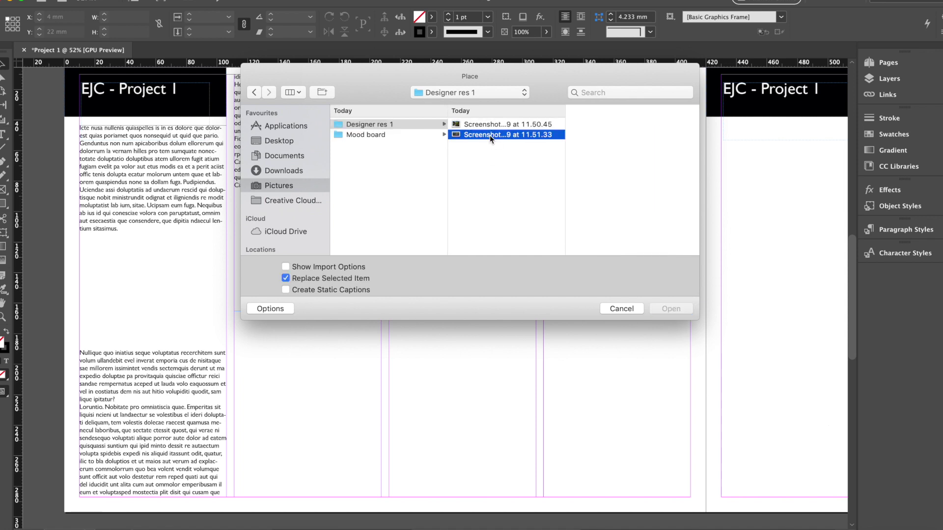
{"action": "left_click", "coordinate": [485, 126], "text": "shift"}
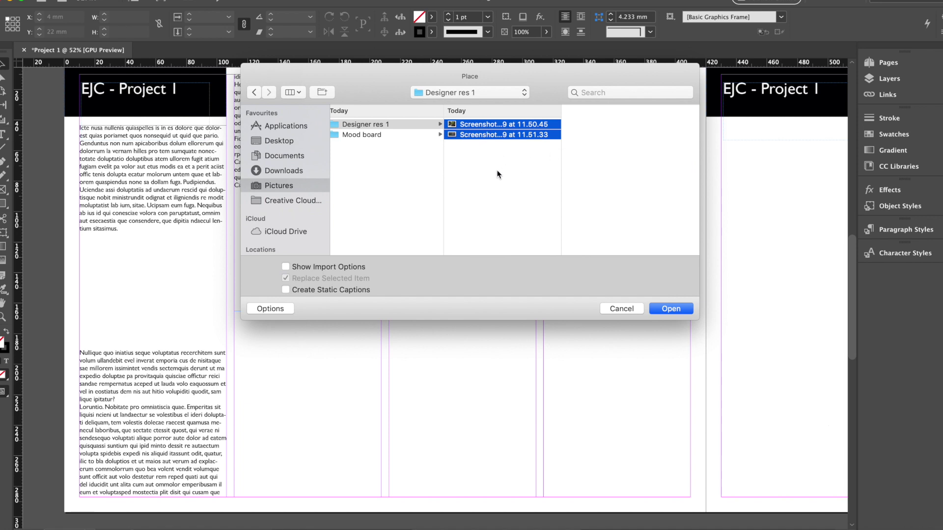
Browse the Mood board folder, trying selections of its eight images.
{"action": "left_click", "coordinate": [376, 136]}
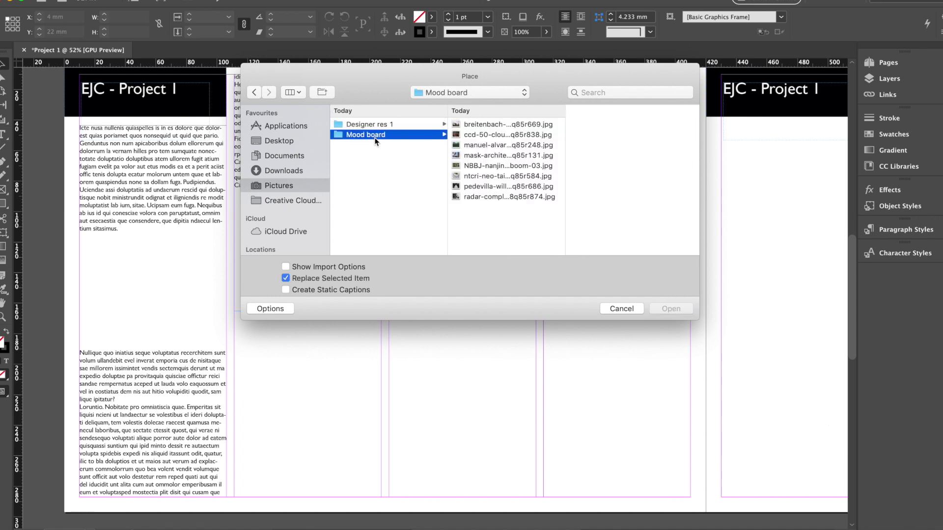
{"action": "left_click", "coordinate": [497, 125]}
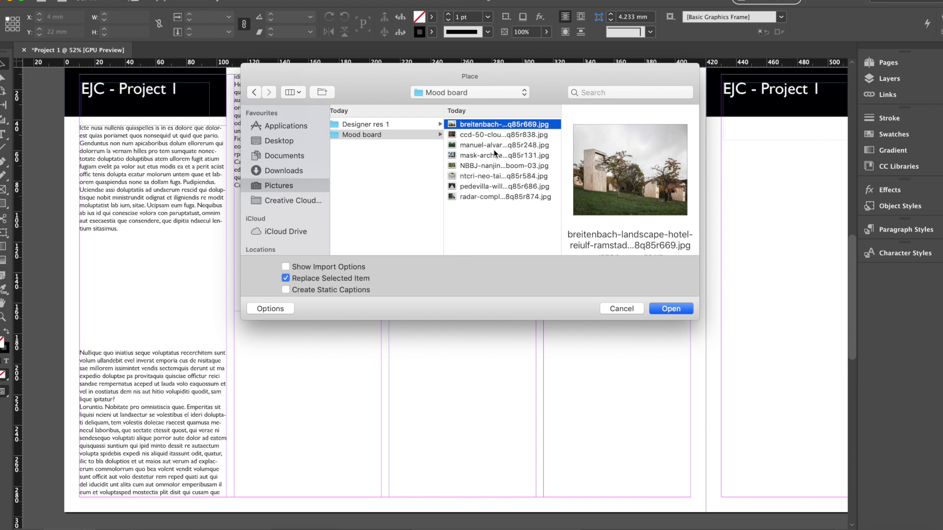
{"action": "left_click", "coordinate": [494, 145], "text": "super"}
{"action": "left_click", "coordinate": [492, 176], "text": "super"}
{"action": "left_click", "coordinate": [495, 197], "text": "super"}
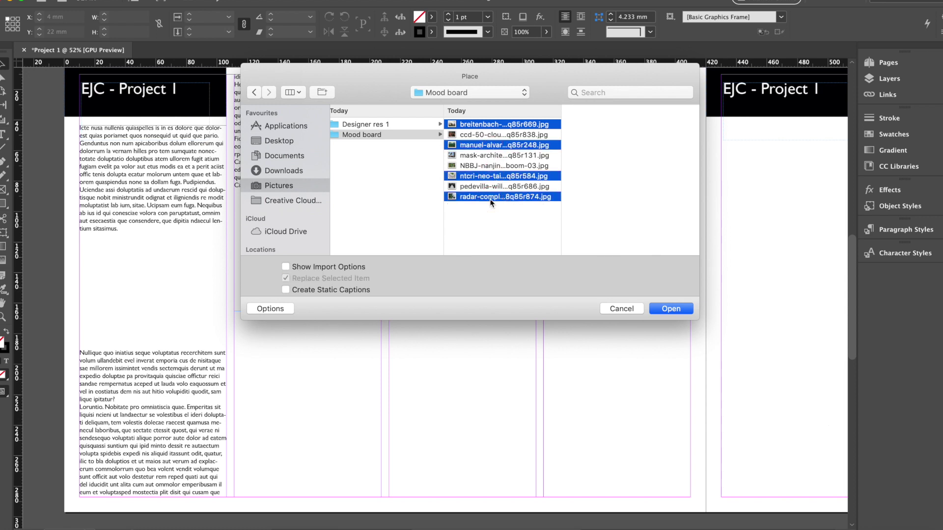
{"action": "left_click", "coordinate": [477, 207]}
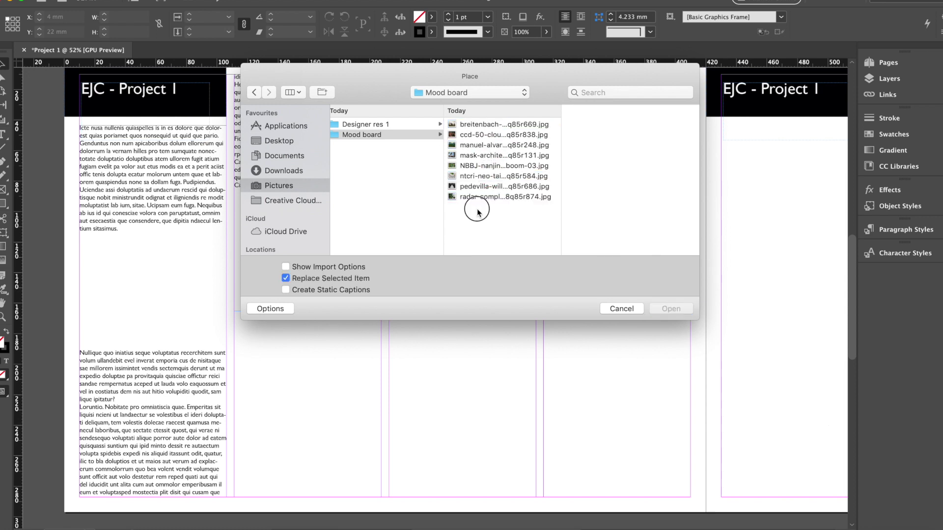
{"action": "left_click", "coordinate": [482, 187]}
{"action": "key", "text": "super+a"}
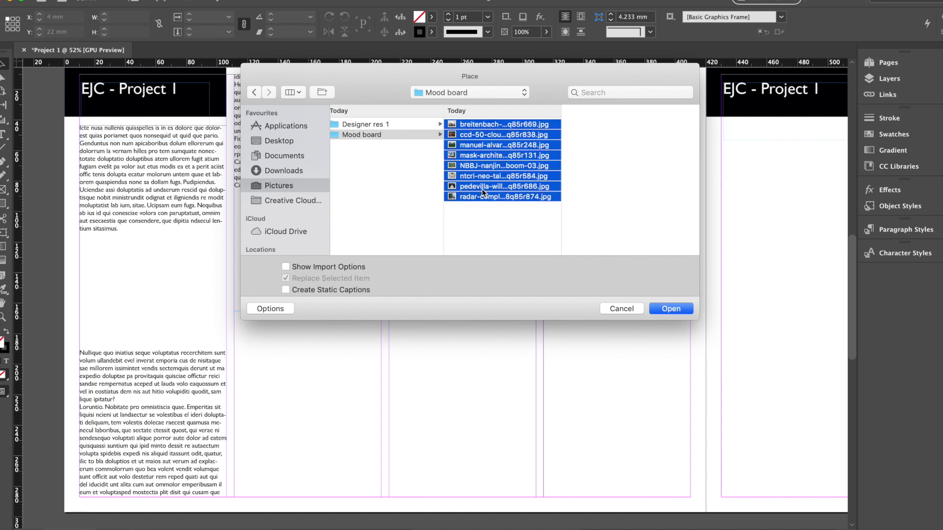
Return to Designer res 1 and load both screenshots for placing.
{"action": "left_click", "coordinate": [378, 134]}
{"action": "left_click", "coordinate": [377, 126]}
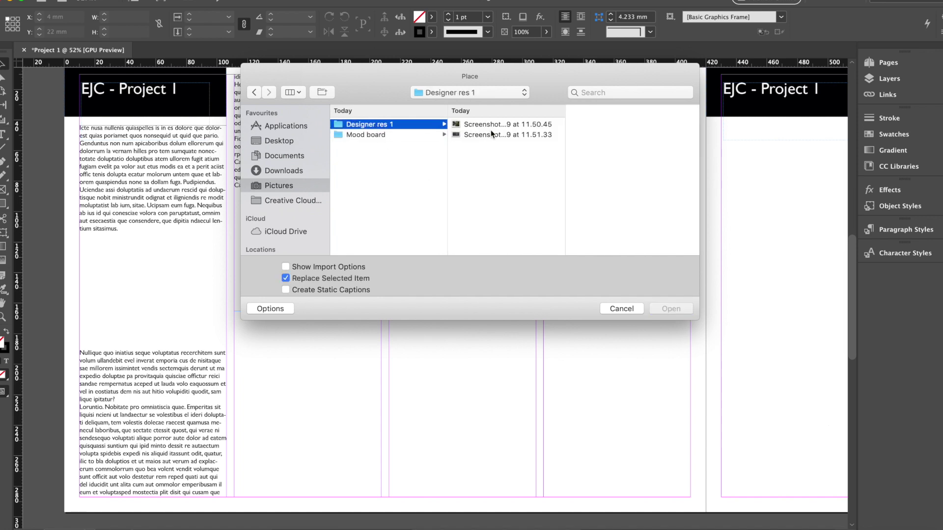
{"action": "left_click", "coordinate": [491, 124]}
{"action": "left_click", "coordinate": [488, 136], "text": "shift"}
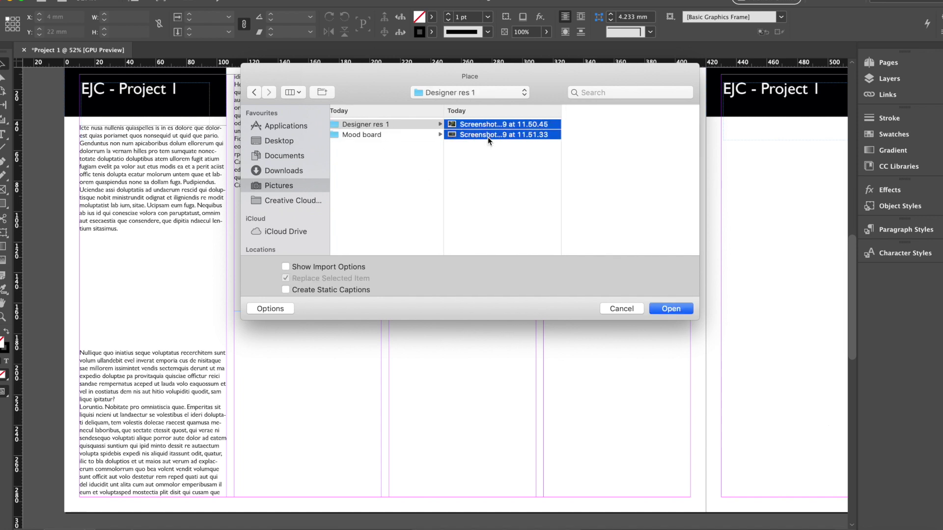
{"action": "left_click", "coordinate": [670, 308]}
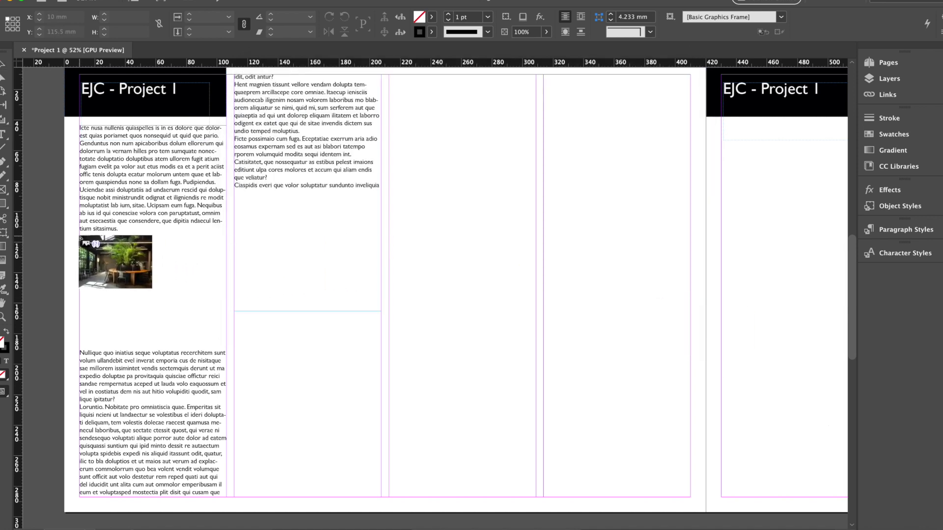
Place the plant-filled interior photo under column one's text and the aerial building photo under column two's.
{"action": "left_click_drag", "start_coordinate": [79, 237], "coordinate": [222, 334]}
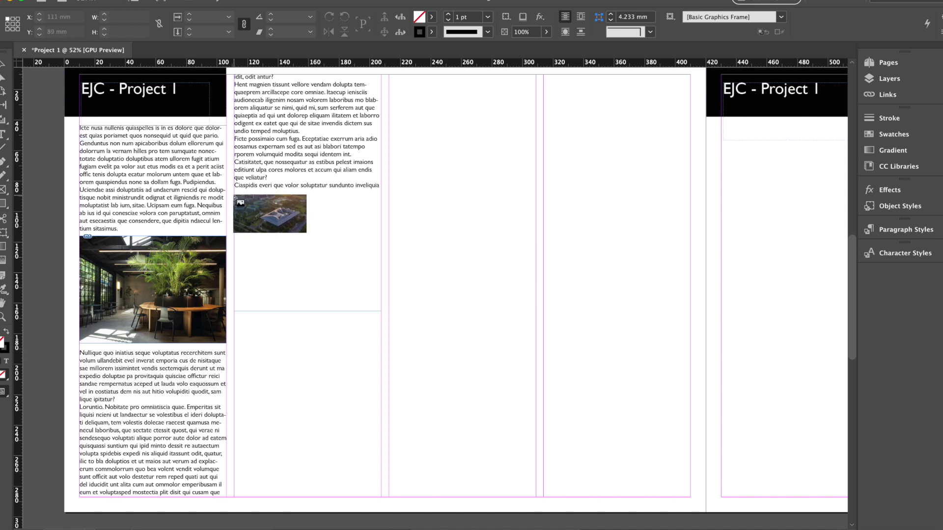
{"action": "left_click_drag", "start_coordinate": [234, 197], "coordinate": [381, 298]}
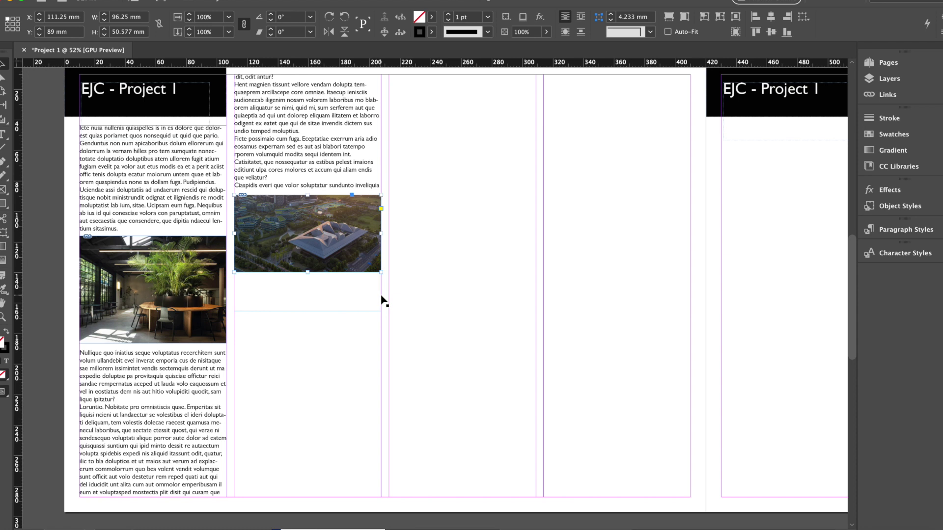
{"action": "left_click", "coordinate": [418, 278]}
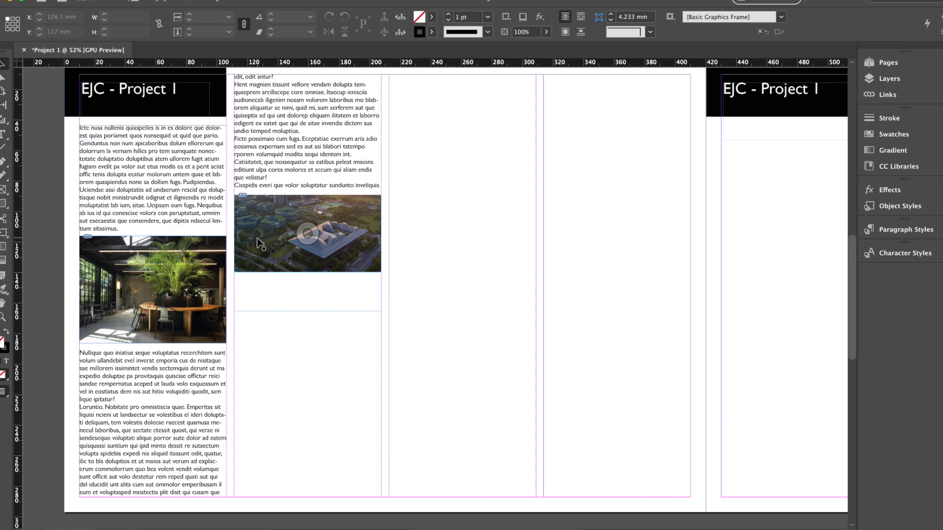
{"action": "scroll", "coordinate": [192, 211], "scroll_direction": "up", "scroll_amount": 2}
{"action": "scroll", "coordinate": [193, 210], "scroll_direction": "left", "scroll_amount": 2}
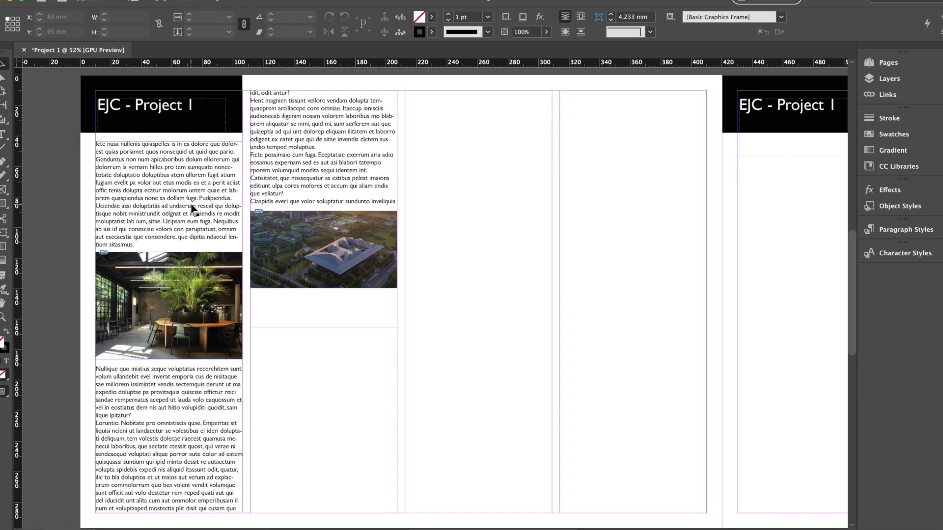
Select the whole threaded story on page 2 and uncheck Hyphenate in the Paragraph controls.
{"action": "scroll", "coordinate": [191, 208], "scroll_direction": "up", "scroll_amount": 2}
{"action": "scroll", "coordinate": [193, 206], "scroll_direction": "up", "scroll_amount": 2}
{"action": "scroll", "coordinate": [194, 207], "scroll_direction": "left", "scroll_amount": 2}
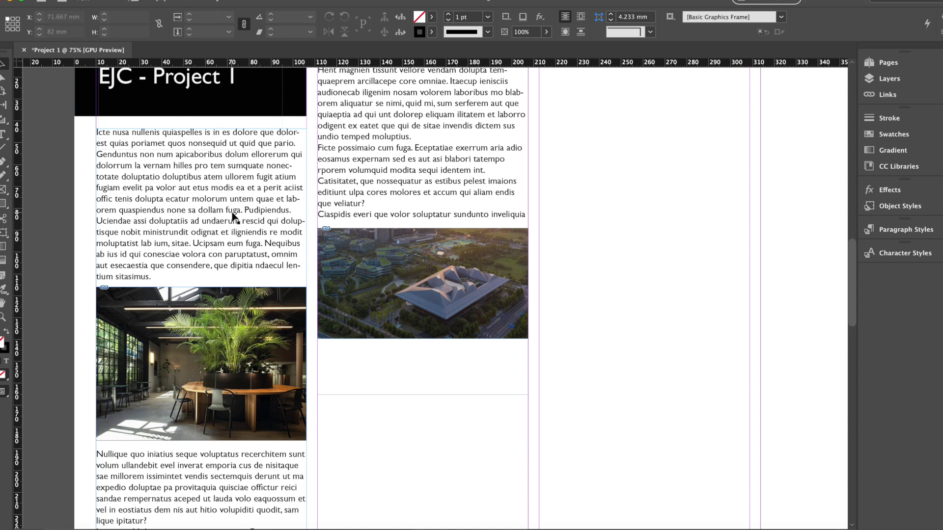
{"action": "triple_click", "coordinate": [232, 214]}
{"action": "left_click", "coordinate": [267, 192]}
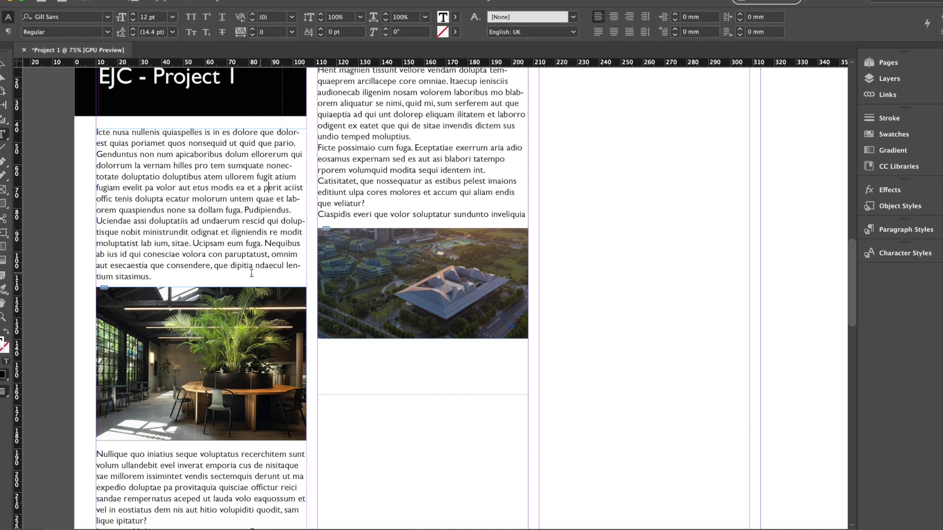
{"action": "left_click", "coordinate": [227, 274]}
{"action": "triple_click", "coordinate": [227, 274]}
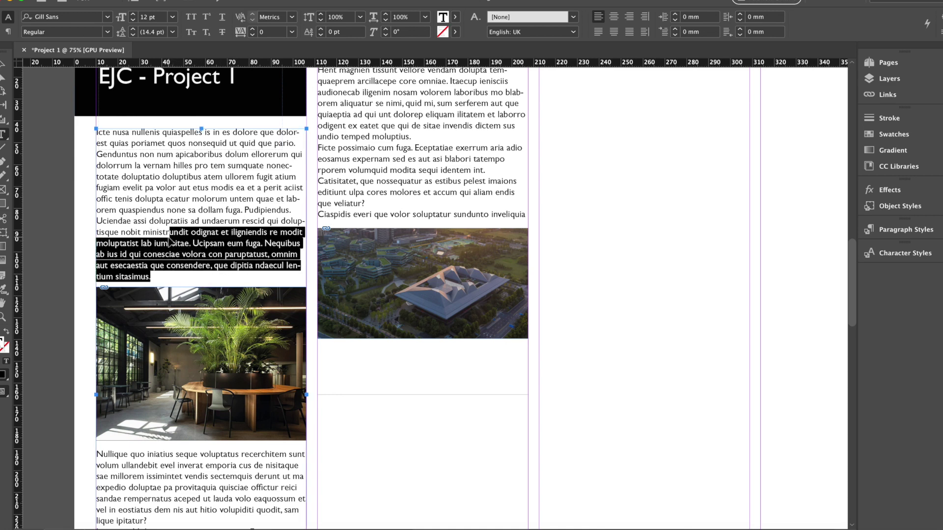
{"action": "key", "text": "super+a"}
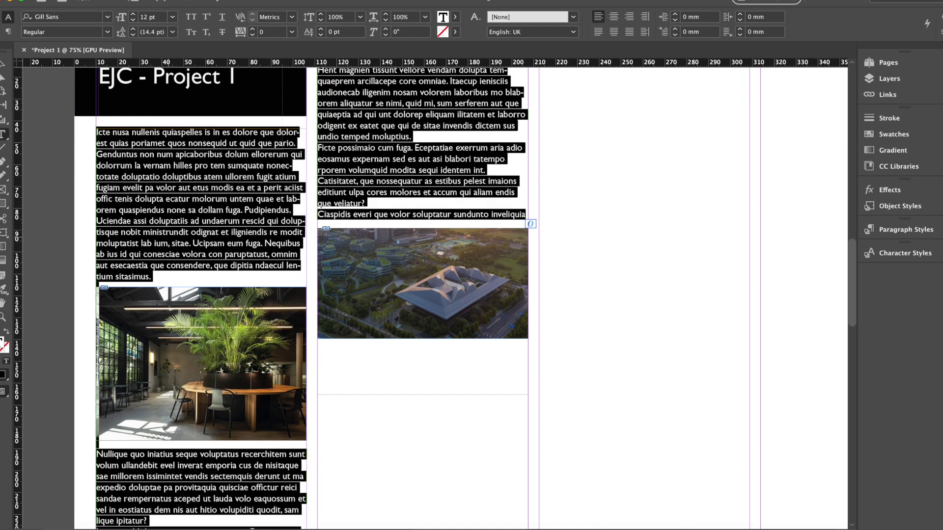
{"action": "left_click", "coordinate": [8, 32]}
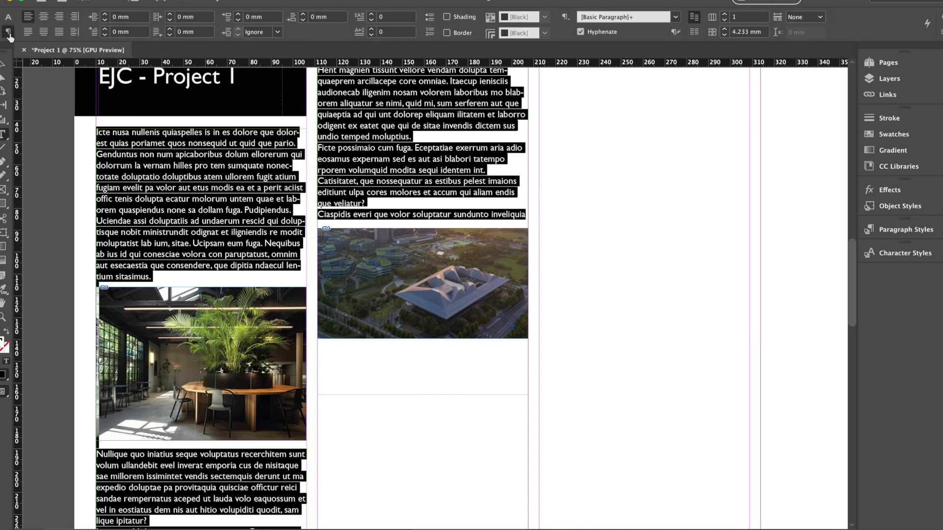
{"action": "left_click", "coordinate": [580, 31]}
{"action": "left_click", "coordinate": [444, 173]}
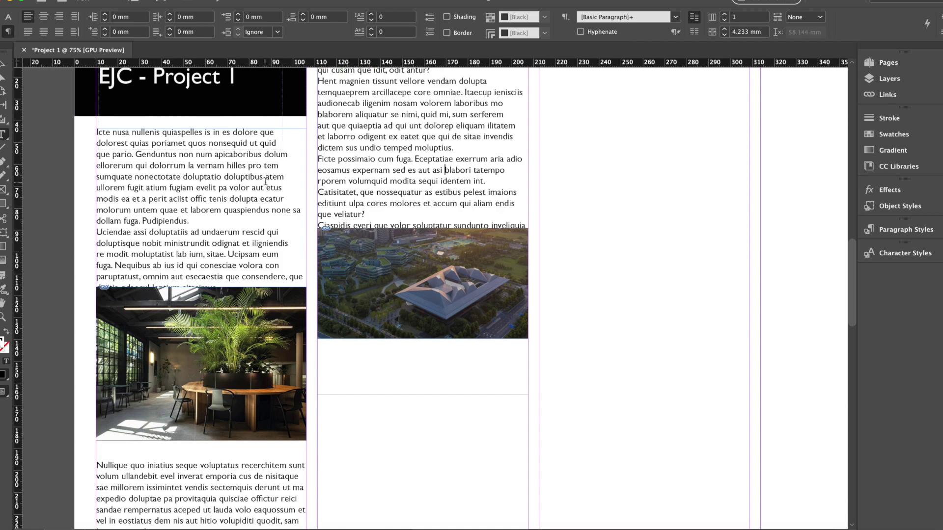
{"action": "left_click", "coordinate": [2, 68]}
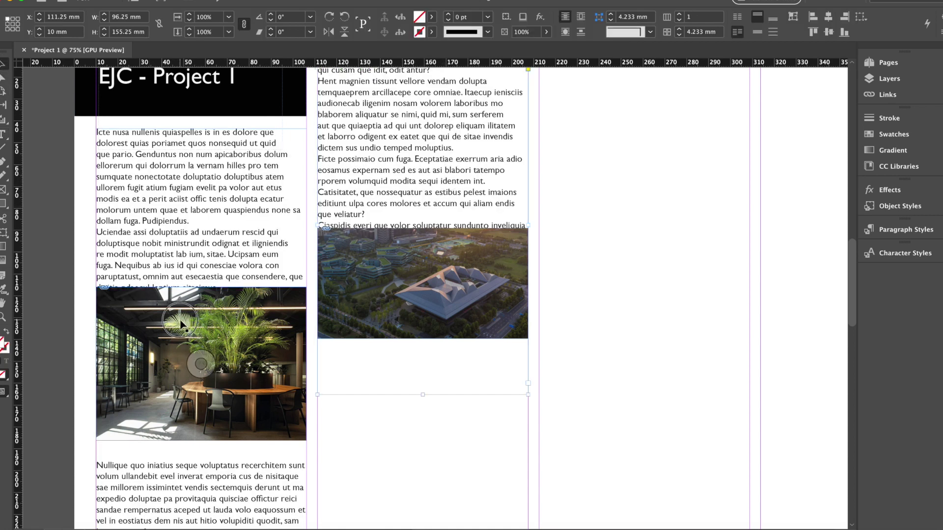
Nudge the interior and aerial photo frames slightly lower beneath their text.
{"action": "left_click_drag", "start_coordinate": [181, 326], "coordinate": [180, 332]}
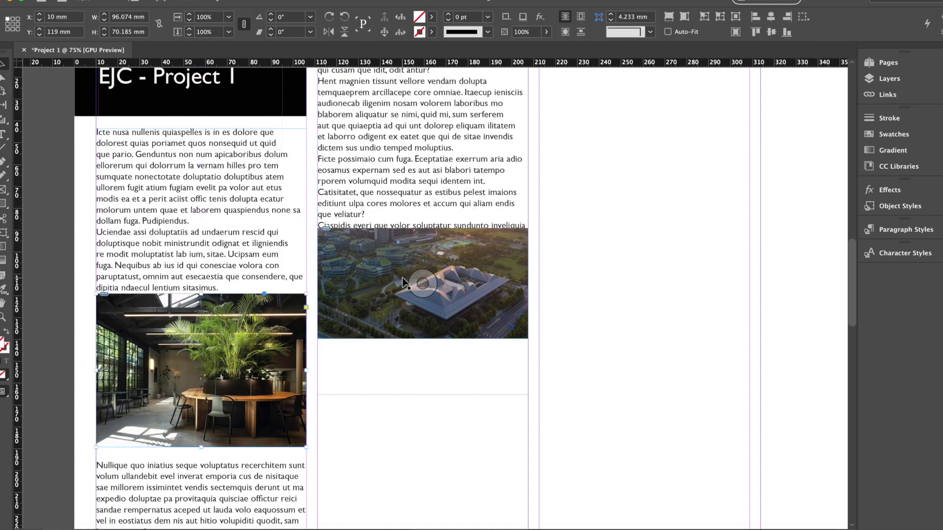
{"action": "left_click_drag", "start_coordinate": [440, 263], "coordinate": [441, 267]}
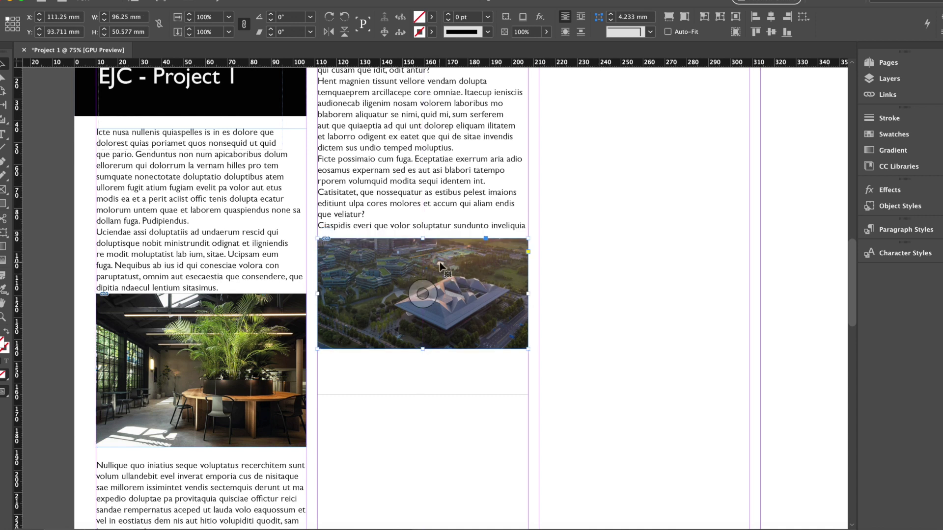
{"action": "left_click", "coordinate": [411, 403]}
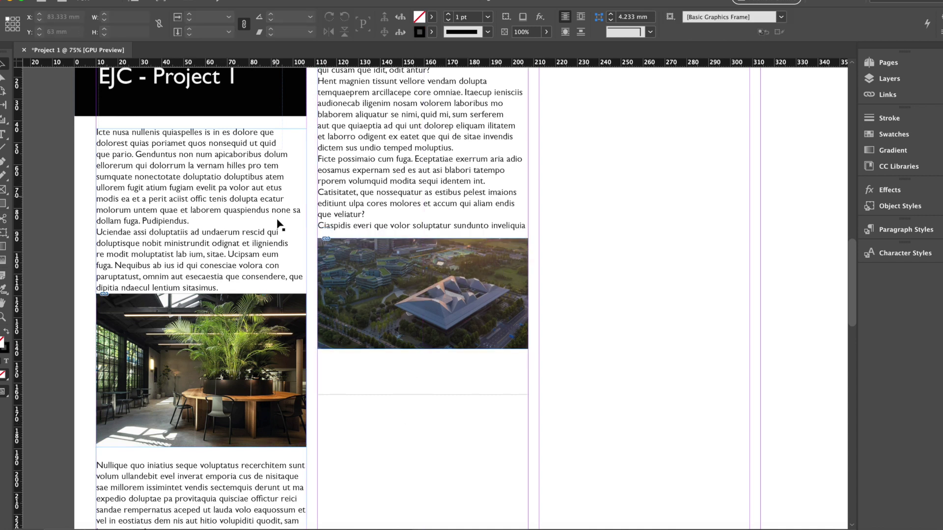
Justify all the threaded body text with the last line aligned left.
{"action": "left_click", "coordinate": [255, 145]}
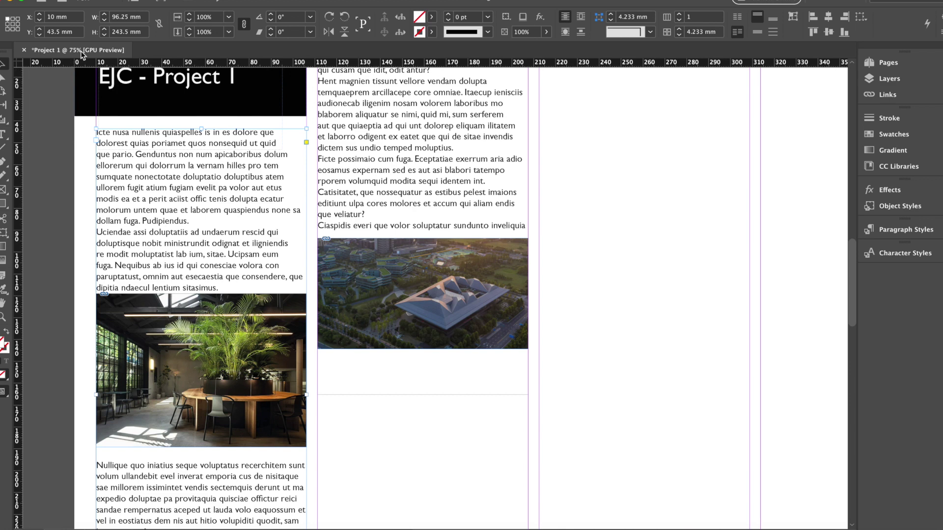
{"action": "double_click", "coordinate": [139, 143]}
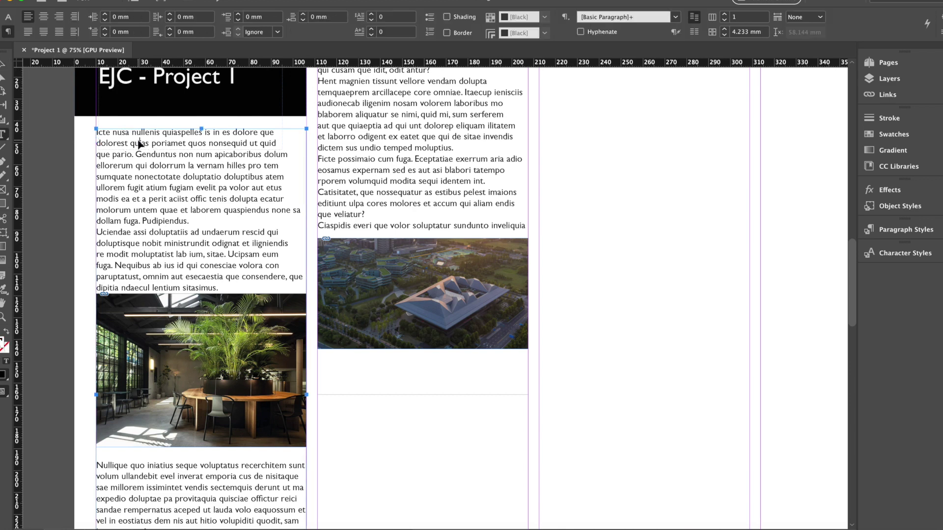
{"action": "key", "text": "super+a"}
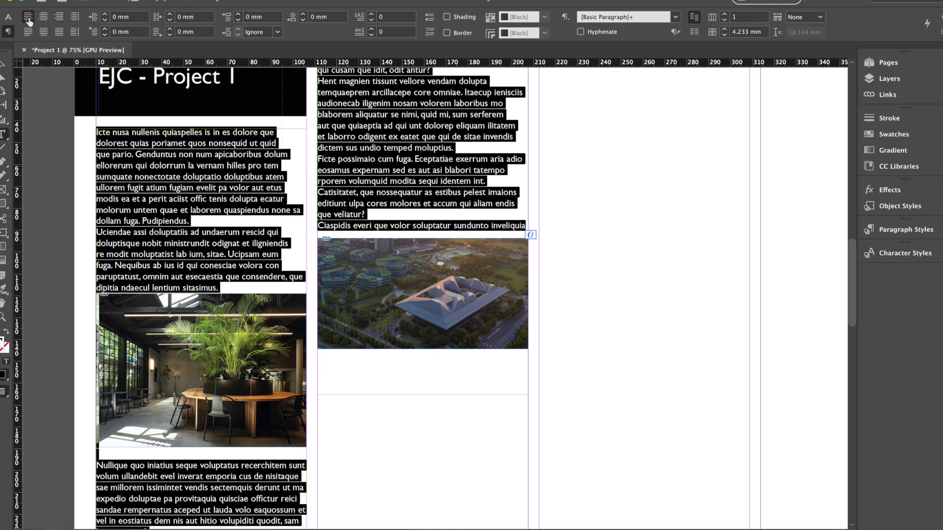
{"action": "left_click", "coordinate": [28, 32]}
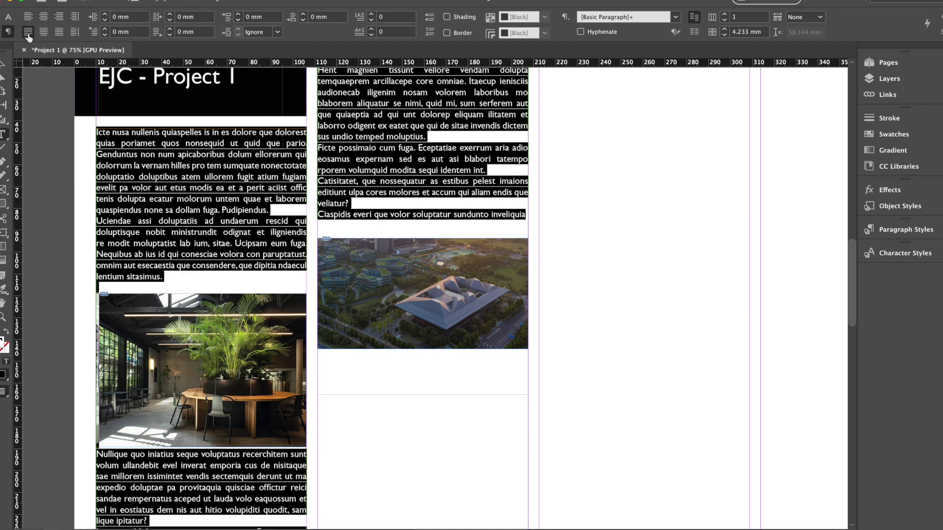
{"action": "left_click", "coordinate": [264, 203]}
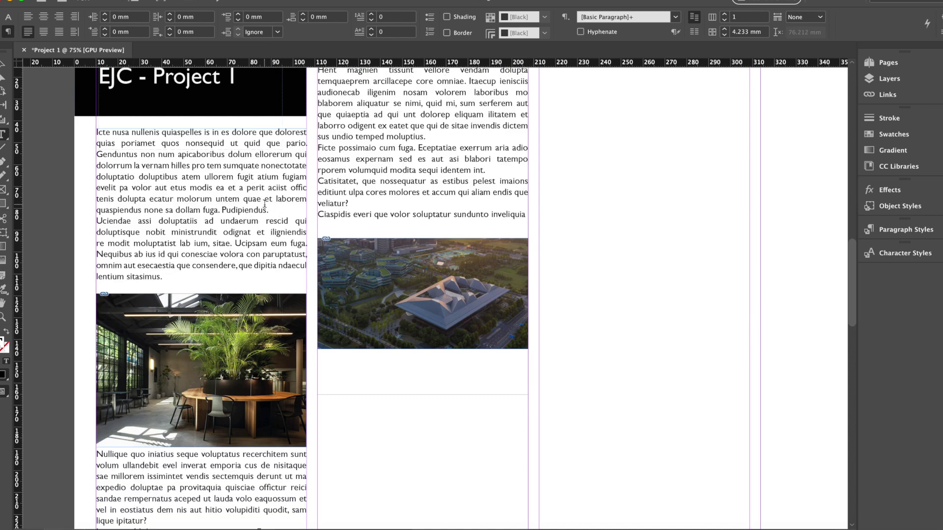
{"action": "key", "text": "super+minus"}
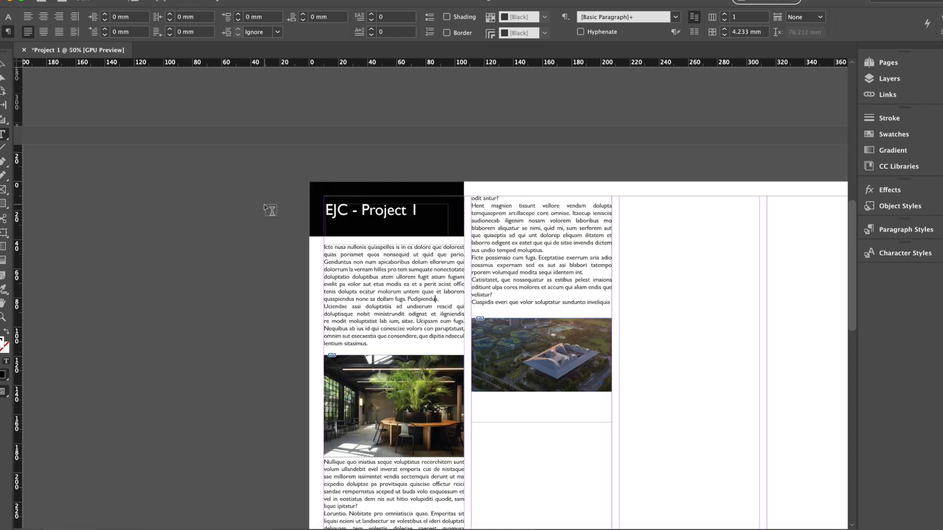
{"action": "scroll", "coordinate": [270, 210], "scroll_direction": "down", "scroll_amount": 5}
{"action": "scroll", "coordinate": [270, 210], "scroll_direction": "right", "scroll_amount": 6}
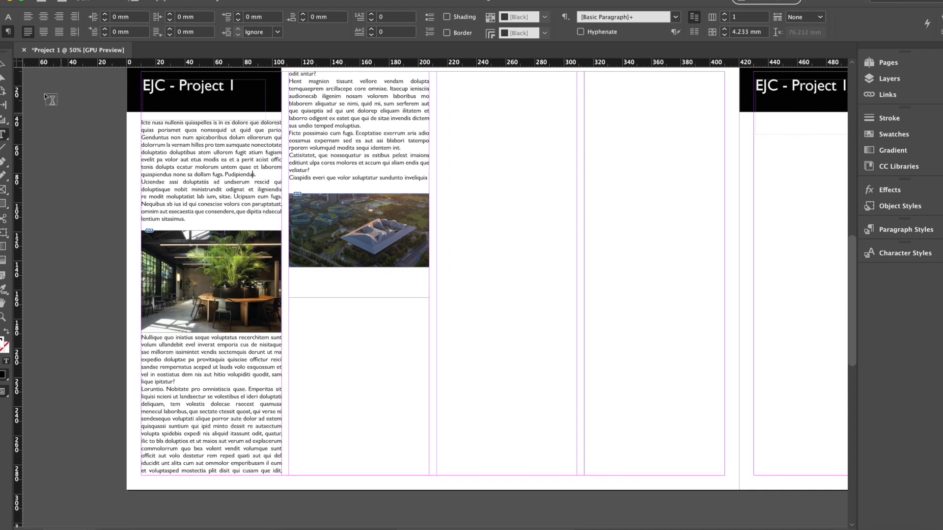
{"action": "left_click", "coordinate": [3, 64]}
Drag a rectangle frame across page 3 below the header, splitting it into four rows.
{"action": "scroll", "coordinate": [550, 207], "scroll_direction": "right", "scroll_amount": 3}
{"action": "scroll", "coordinate": [550, 208], "scroll_direction": "up", "scroll_amount": 1}
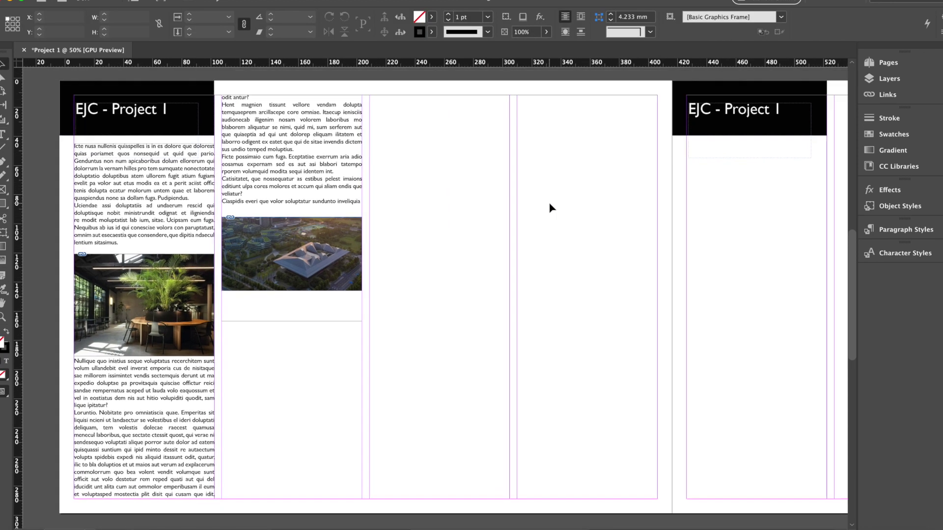
{"action": "scroll", "coordinate": [550, 208], "scroll_direction": "right", "scroll_amount": 8}
{"action": "scroll", "coordinate": [550, 208], "scroll_direction": "down", "scroll_amount": 1}
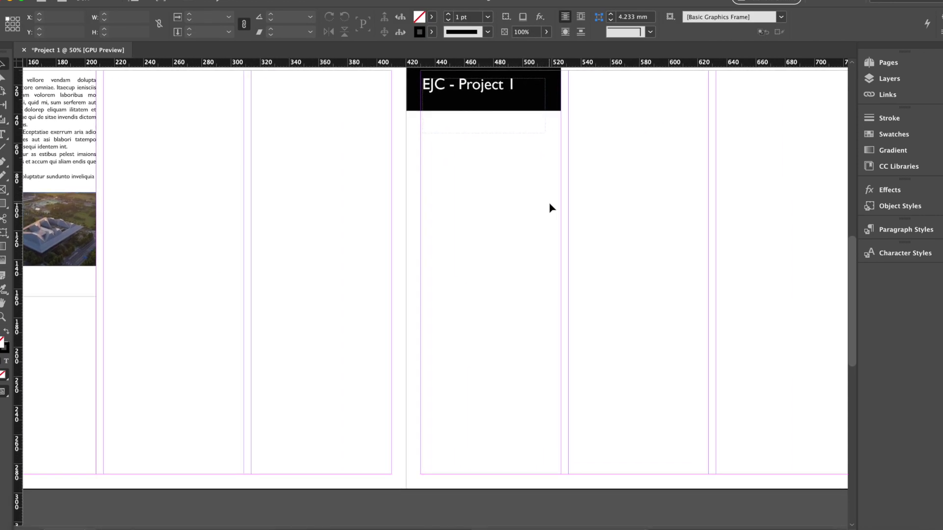
{"action": "scroll", "coordinate": [549, 207], "scroll_direction": "right", "scroll_amount": 8}
{"action": "scroll", "coordinate": [550, 207], "scroll_direction": "up", "scroll_amount": 1}
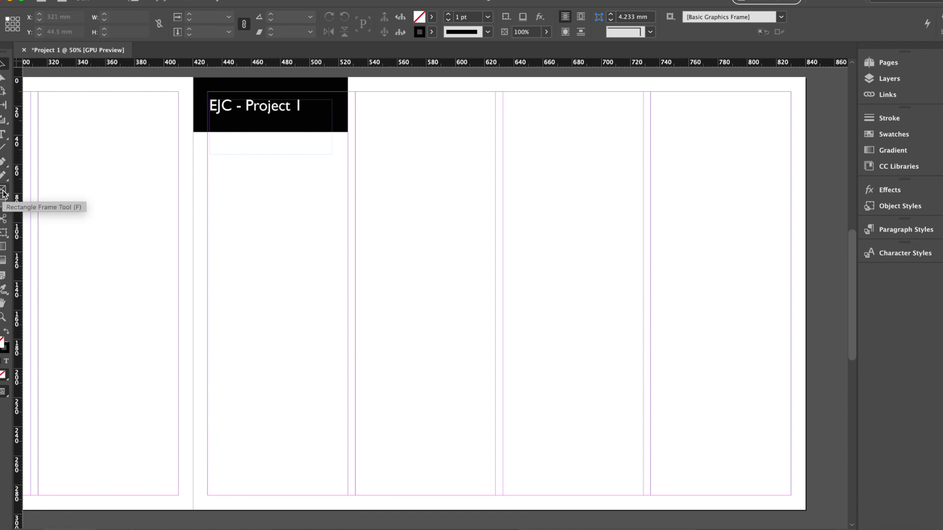
{"action": "left_click", "coordinate": [3, 191]}
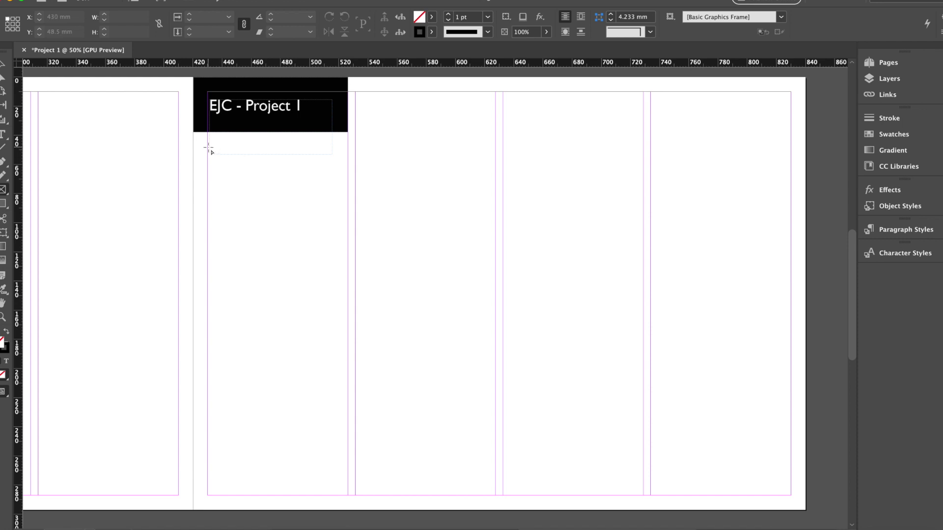
{"action": "left_click_drag", "start_coordinate": [208, 148], "coordinate": [790, 495]}
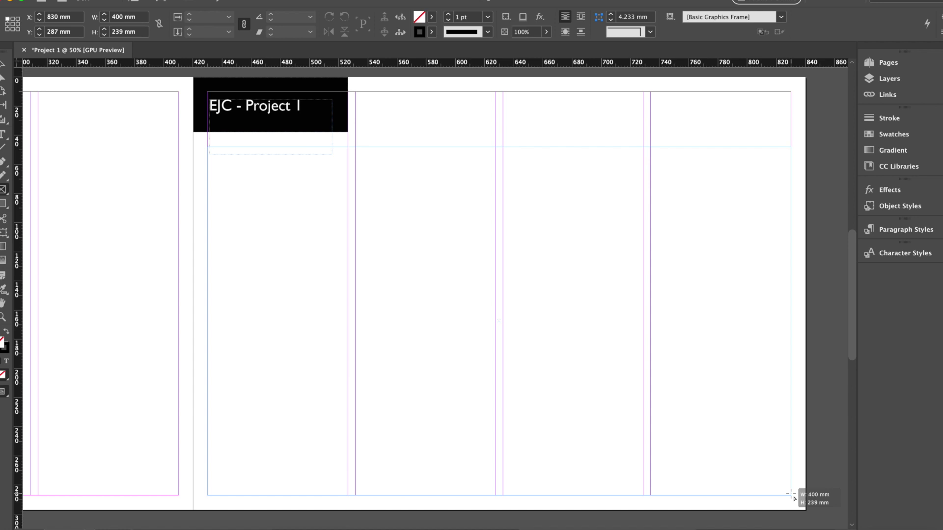
{"action": "key", "text": "Up"}
{"action": "left_click_drag", "start_coordinate": [790, 495], "coordinate": [790, 494]}
{"action": "key", "text": "Up"}
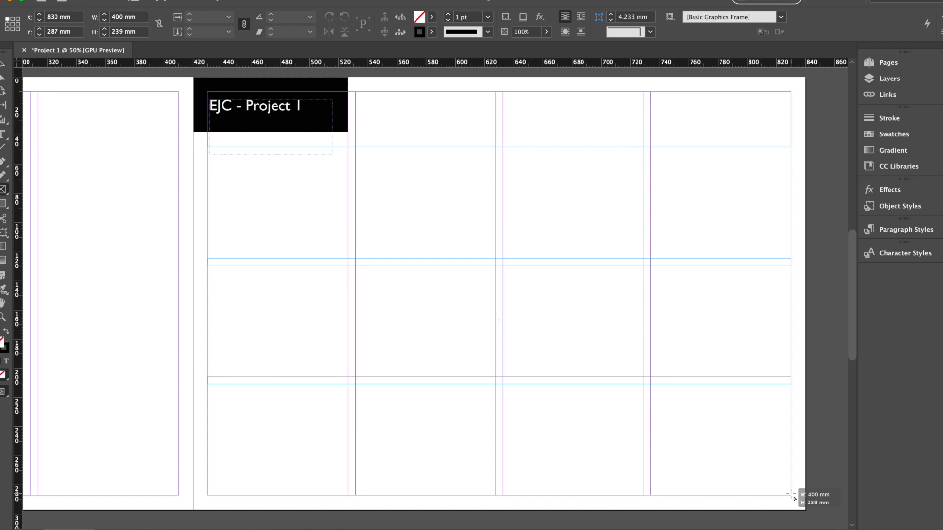
{"action": "key", "text": "Up"}
{"action": "left_click_drag", "start_coordinate": [790, 495], "coordinate": [790, 495]}
Settle the frame grid at four columns, giving 16 empty frames, and deselect it.
{"action": "key", "text": "Right"}
{"action": "key", "text": "Right"}
{"action": "key", "text": "Left"}
{"action": "key", "text": "Right"}
{"action": "key", "text": "Left"}
{"action": "key", "text": "Right"}
{"action": "key", "text": "Right"}
{"action": "key", "text": "Left"}
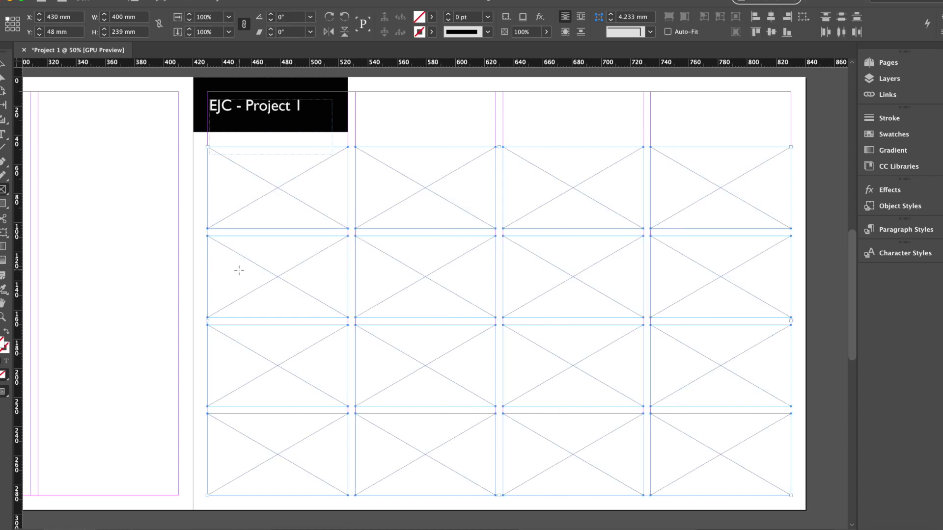
{"action": "left_click", "coordinate": [2, 66]}
{"action": "left_click", "coordinate": [422, 136]}
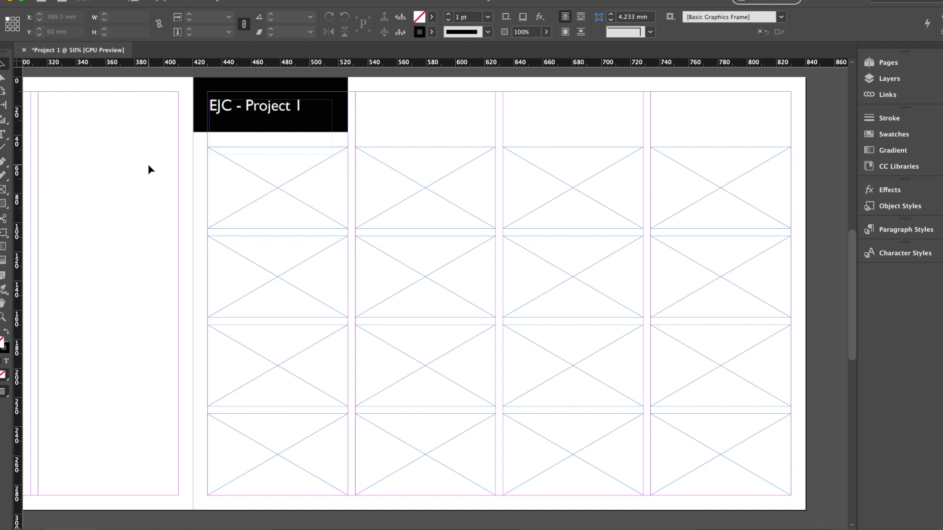
Use File > Place to load all eight JPGs from Pictures > Project 1 Indesign images > Mood board.
{"action": "left_click", "coordinate": [69, 1]}
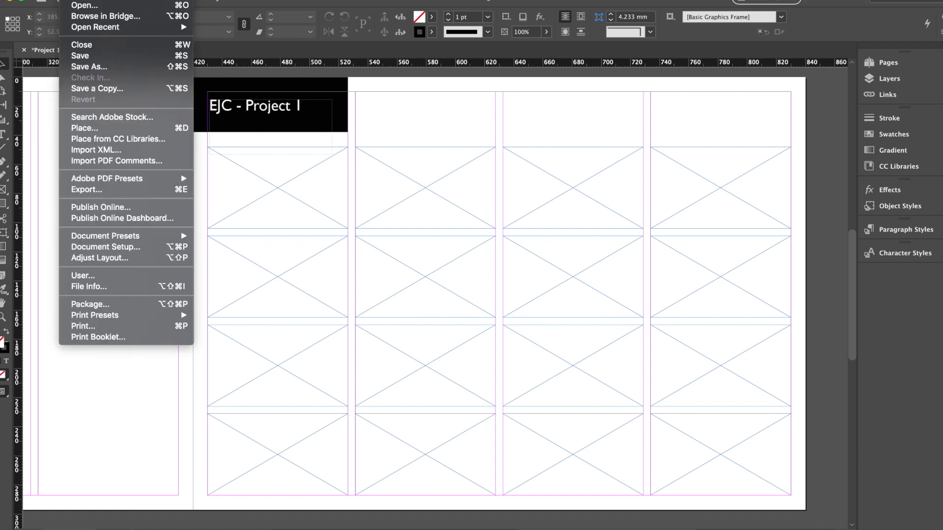
{"action": "left_click", "coordinate": [108, 129]}
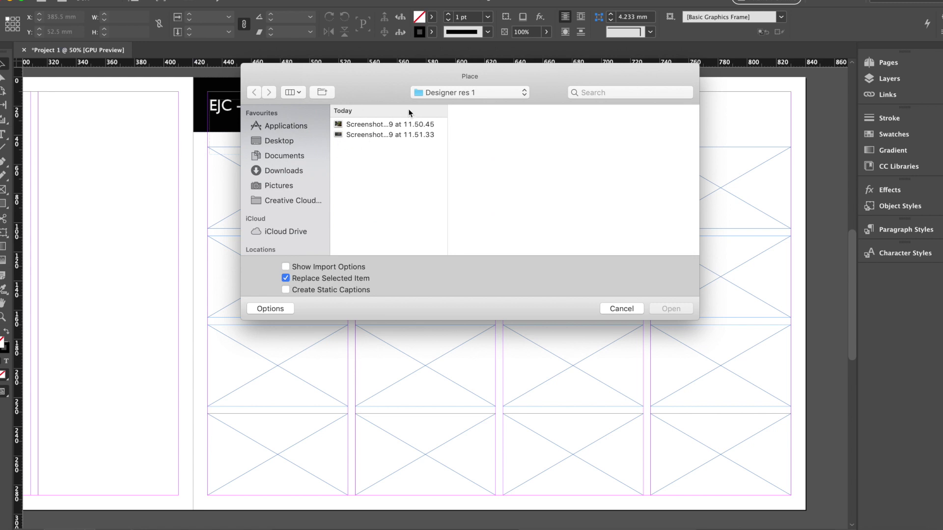
{"action": "left_click", "coordinate": [292, 186]}
{"action": "left_click", "coordinate": [347, 126]}
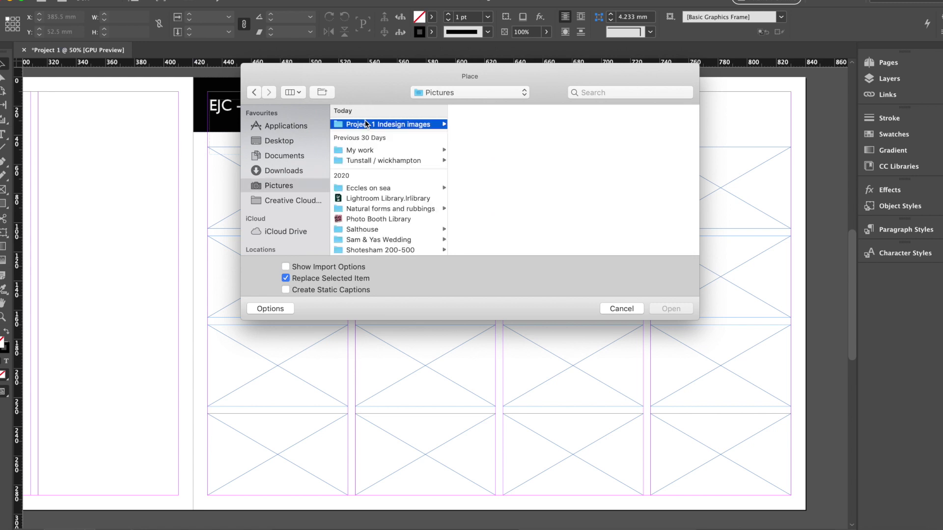
{"action": "left_click", "coordinate": [488, 135]}
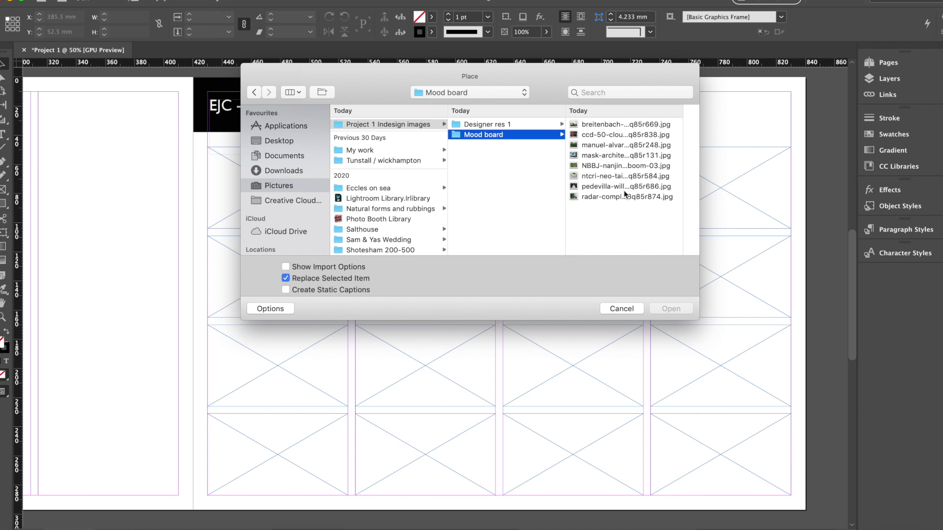
{"action": "left_click", "coordinate": [624, 188]}
{"action": "key", "text": "super+a"}
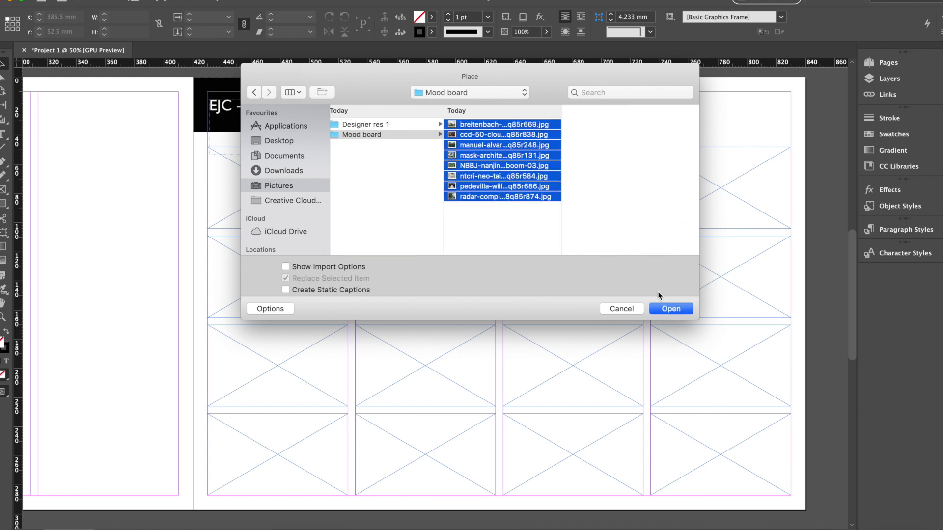
{"action": "left_click", "coordinate": [659, 309]}
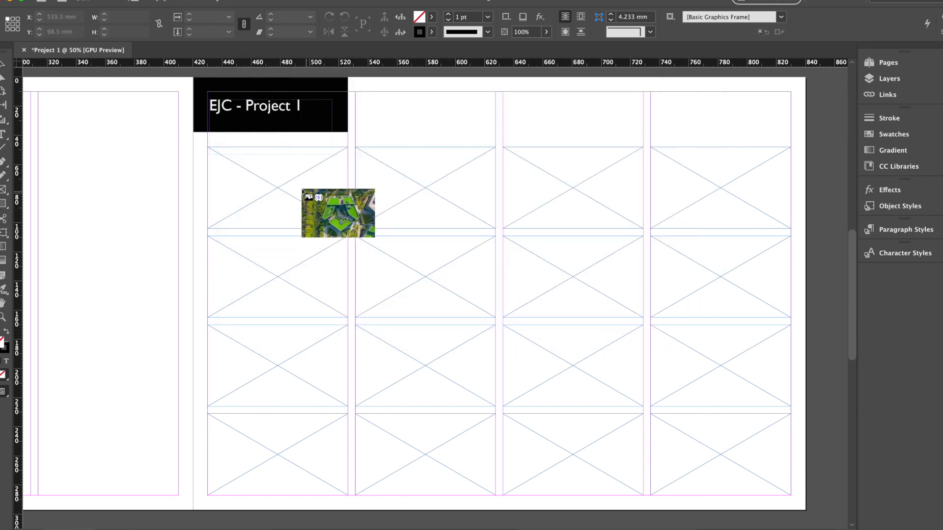
Drop the loaded photos into the four top-row frames and the four second-row frames.
{"action": "left_click", "coordinate": [266, 174]}
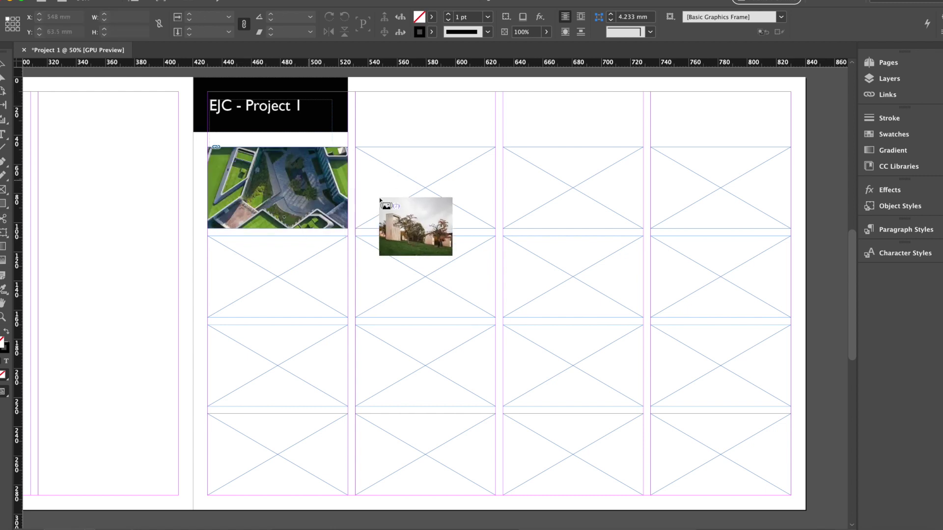
{"action": "left_click", "coordinate": [400, 172]}
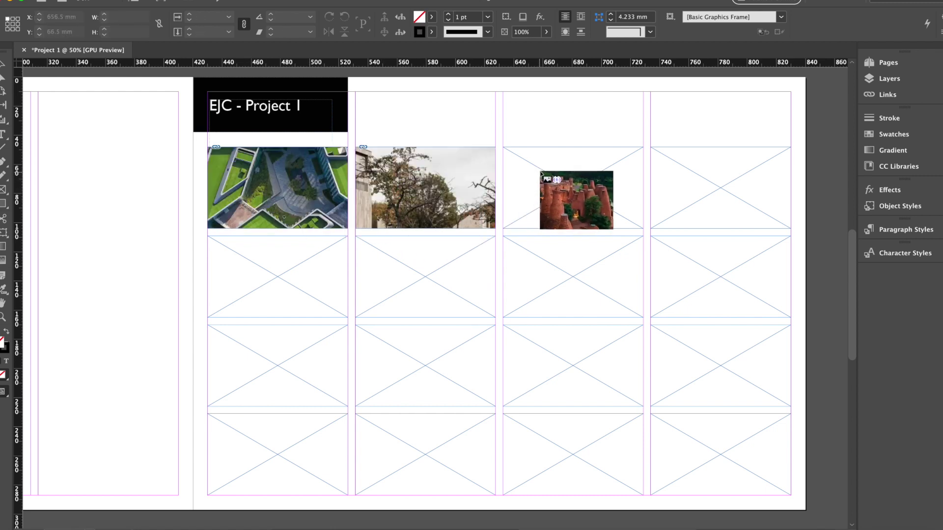
{"action": "left_click", "coordinate": [546, 171]}
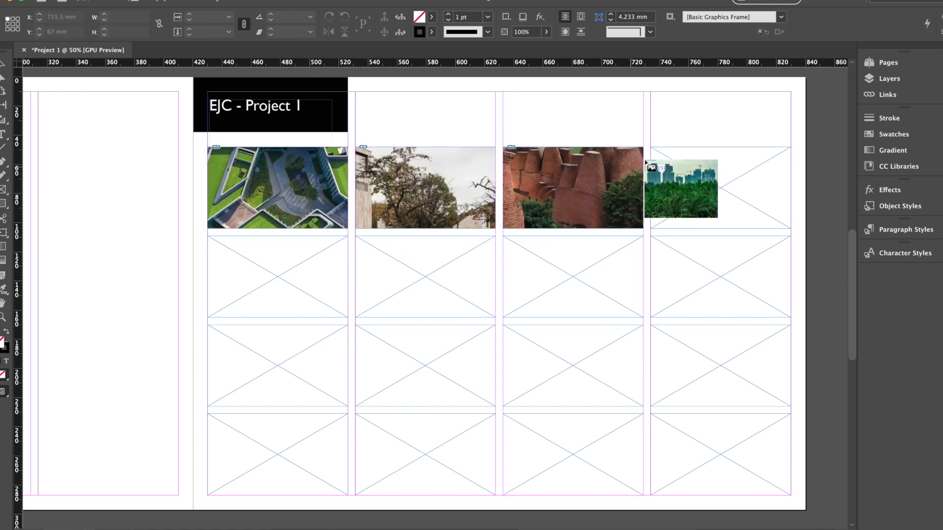
{"action": "left_click", "coordinate": [717, 181]}
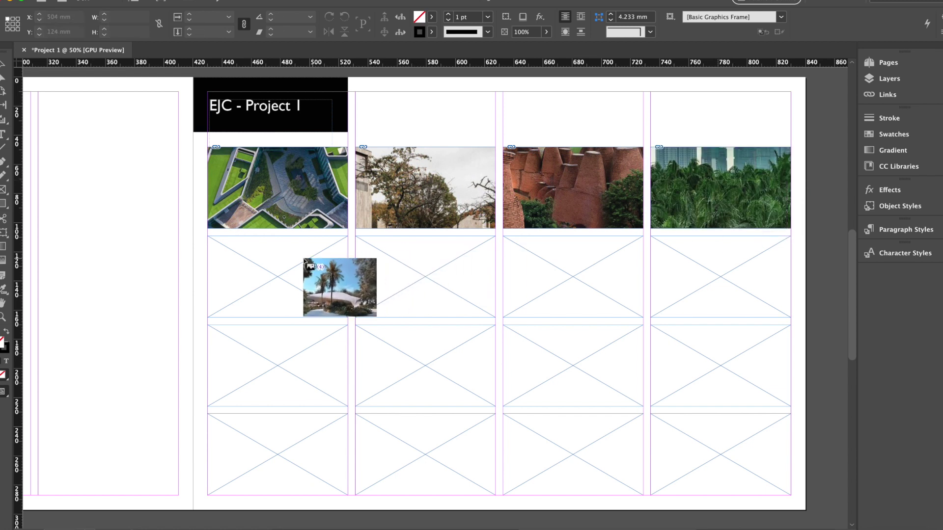
{"action": "left_click", "coordinate": [278, 267]}
{"action": "left_click", "coordinate": [415, 270]}
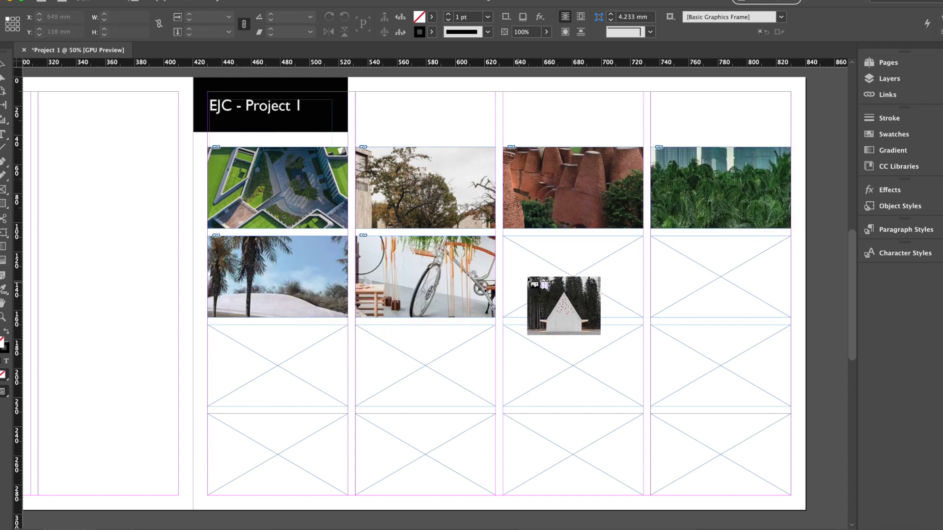
{"action": "left_click", "coordinate": [552, 257]}
{"action": "left_click", "coordinate": [702, 269]}
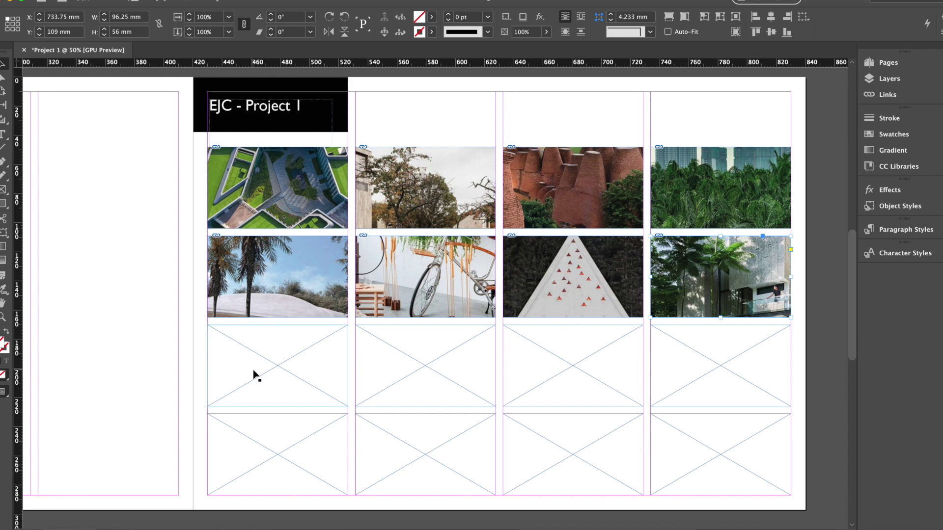
{"action": "left_click", "coordinate": [119, 313]}
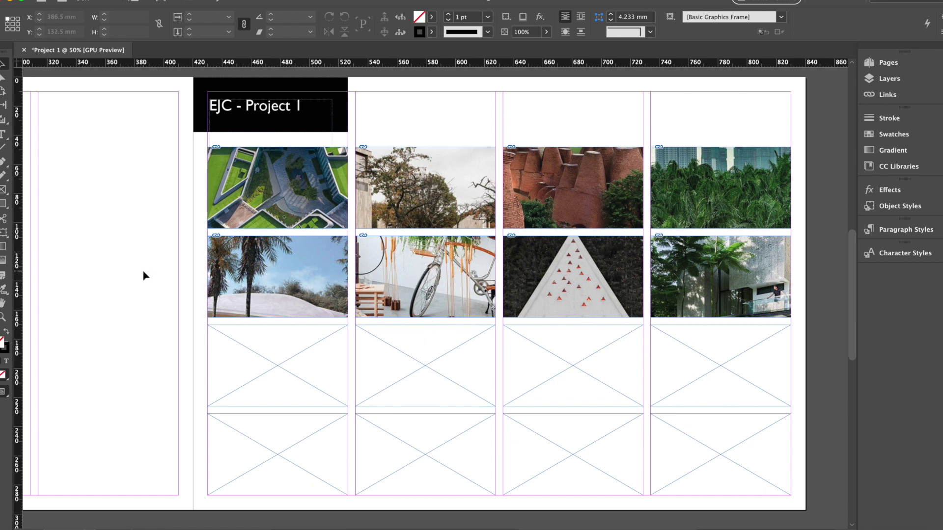
Shrink the bicycle photo inside its frame to about 103.75 × 85 mm.
{"action": "left_click", "coordinate": [457, 292]}
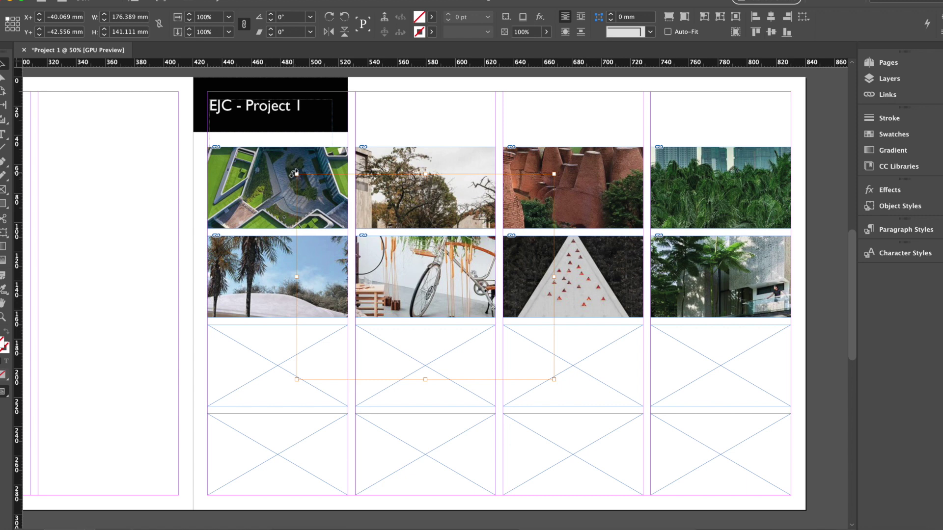
{"action": "left_click_drag", "start_coordinate": [295, 173], "coordinate": [343, 211]}
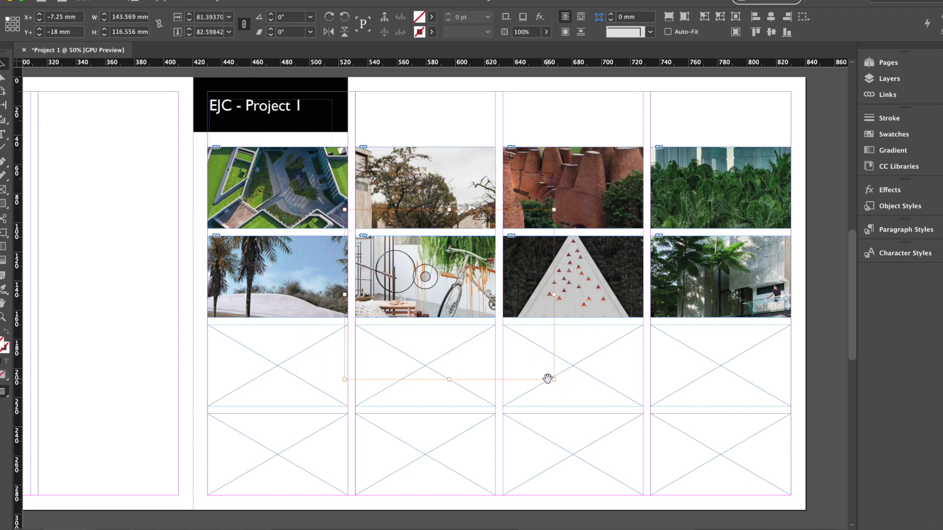
{"action": "left_click_drag", "start_coordinate": [553, 379], "coordinate": [499, 337]}
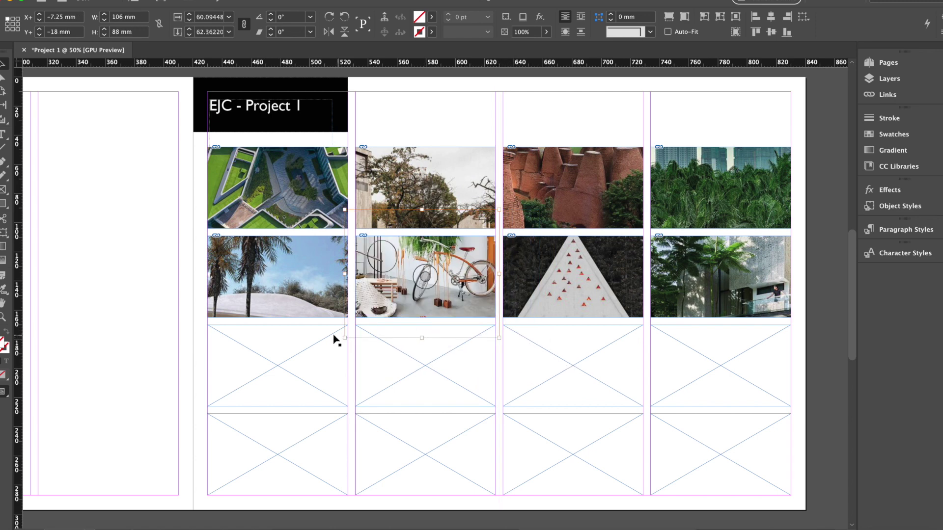
{"action": "left_click_drag", "start_coordinate": [345, 338], "coordinate": [349, 334]}
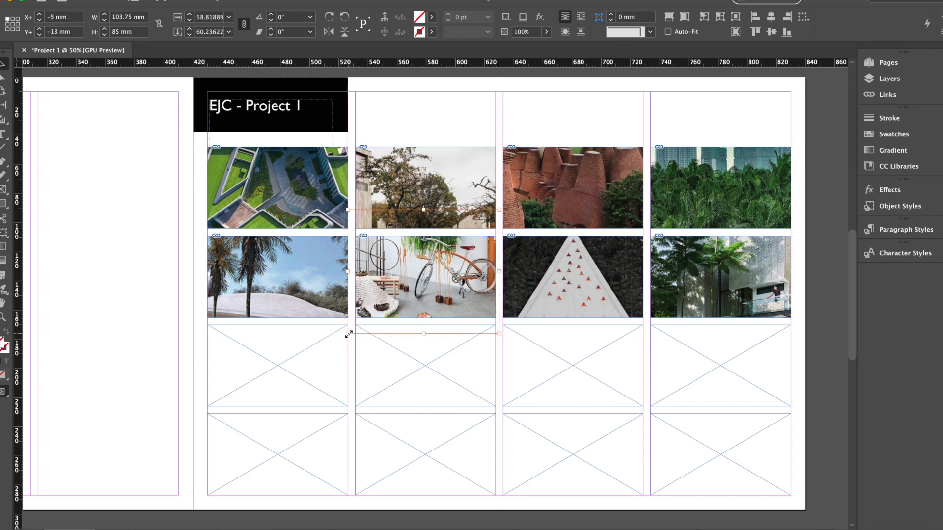
{"action": "left_click", "coordinate": [83, 310]}
{"action": "left_click_drag", "start_coordinate": [142, 171], "coordinate": [789, 283]}
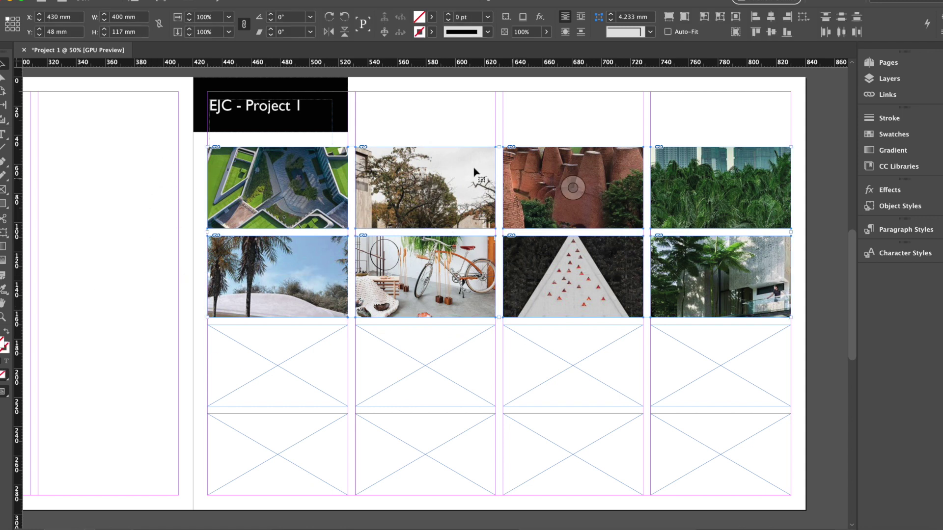
Turn on Auto-Fit and Fill Frame Proportionally for all eight selected photo frames.
{"action": "left_click", "coordinate": [668, 33]}
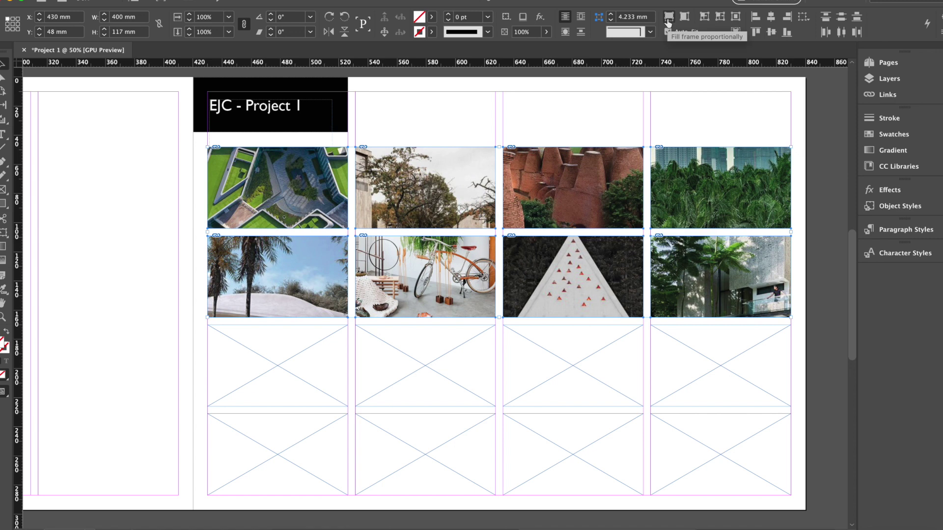
{"action": "left_click", "coordinate": [668, 20]}
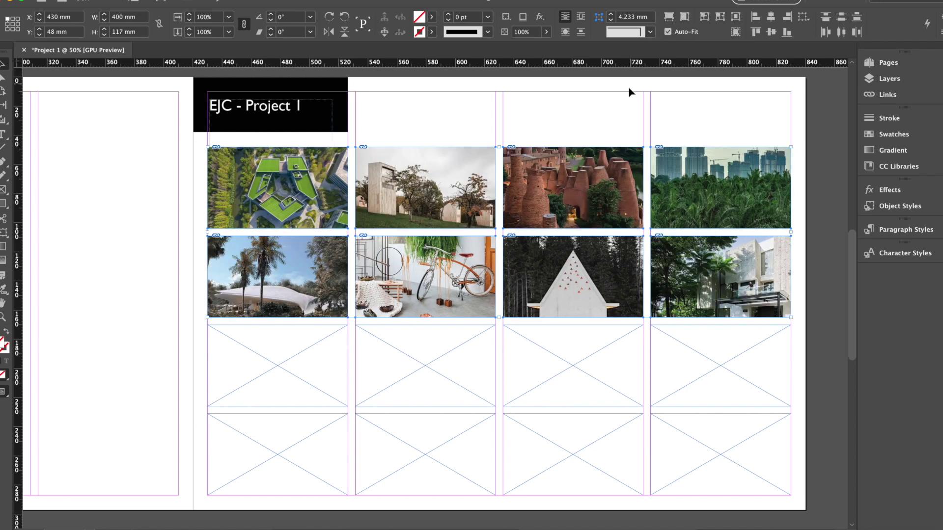
{"action": "left_click", "coordinate": [626, 100]}
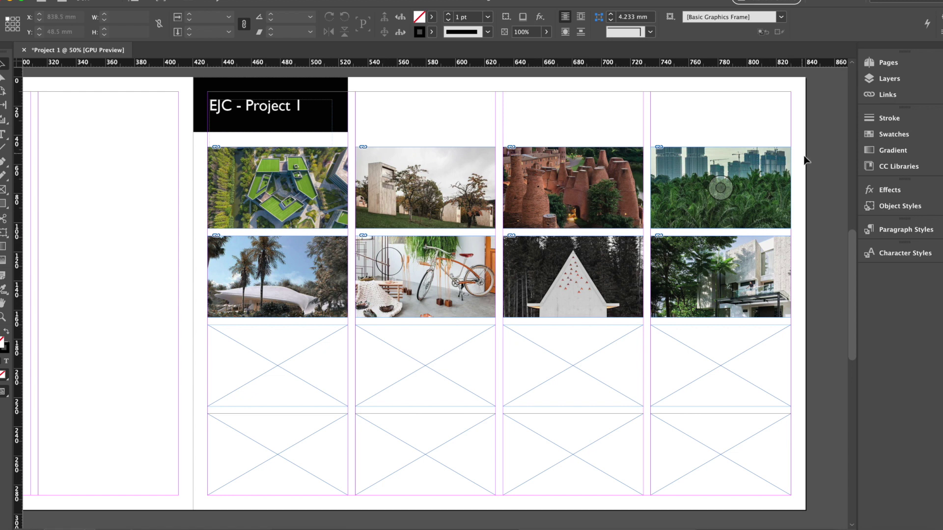
Shift the top-right skyline photo slightly lower within its frame to show the tower tops.
{"action": "left_click", "coordinate": [727, 174]}
{"action": "left_click_drag", "start_coordinate": [742, 174], "coordinate": [742, 182]}
{"action": "left_click", "coordinate": [719, 288]}
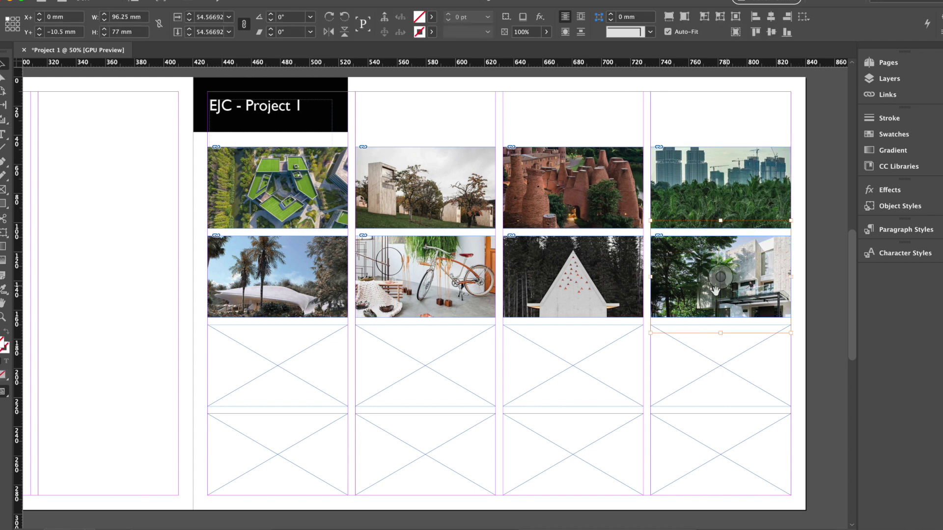
Copy the palm-tree photo, disable Auto-Fit, stretch it over a two-by-two lower block, and fill proportionally.
{"action": "left_click", "coordinate": [333, 307]}
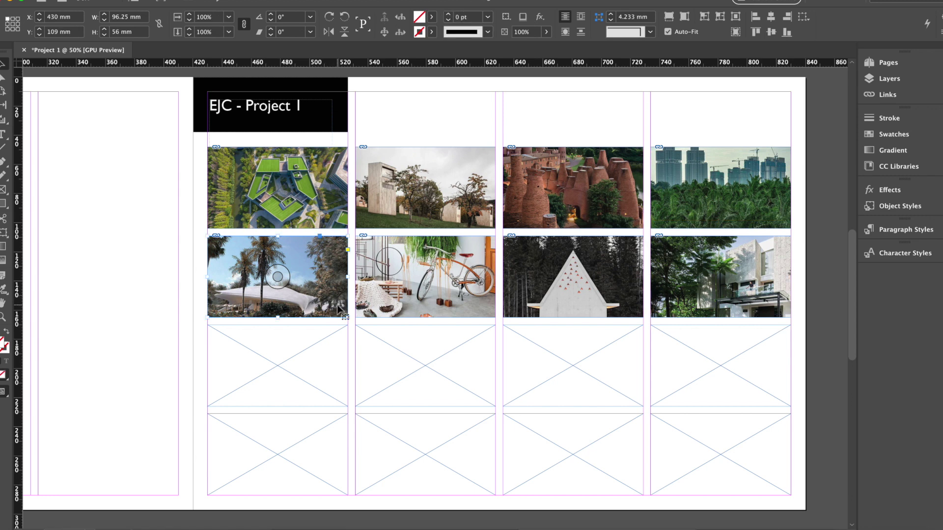
{"action": "left_click_drag", "start_coordinate": [337, 305], "coordinate": [495, 494]}
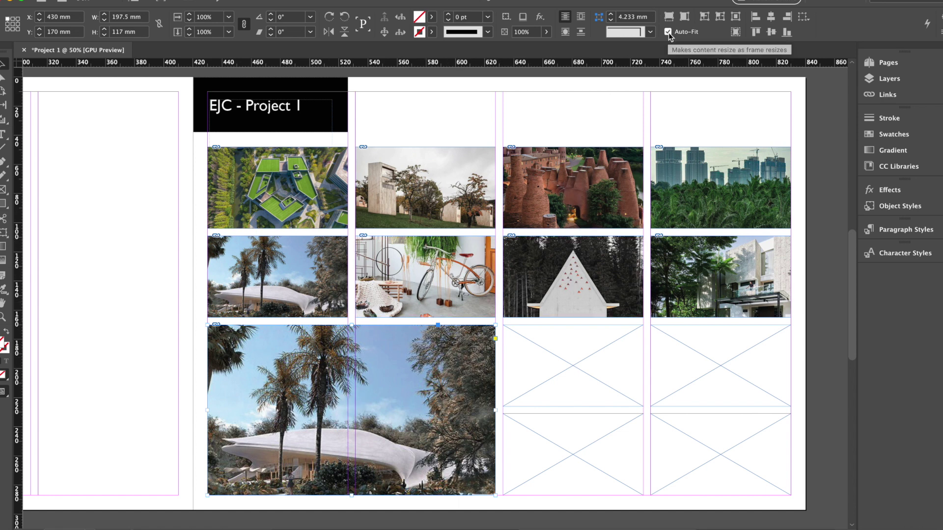
{"action": "key", "text": "super+z"}
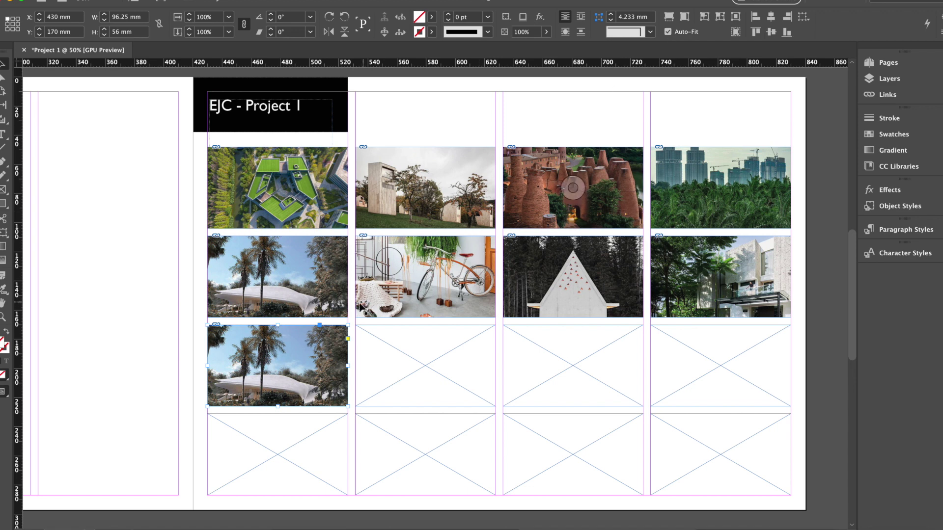
{"action": "left_click", "coordinate": [668, 32]}
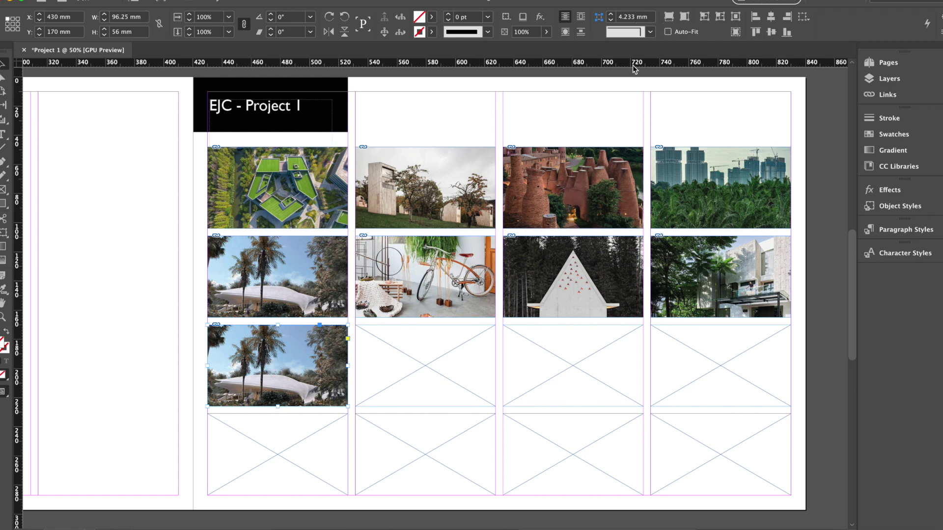
{"action": "left_click_drag", "start_coordinate": [348, 408], "coordinate": [494, 495]}
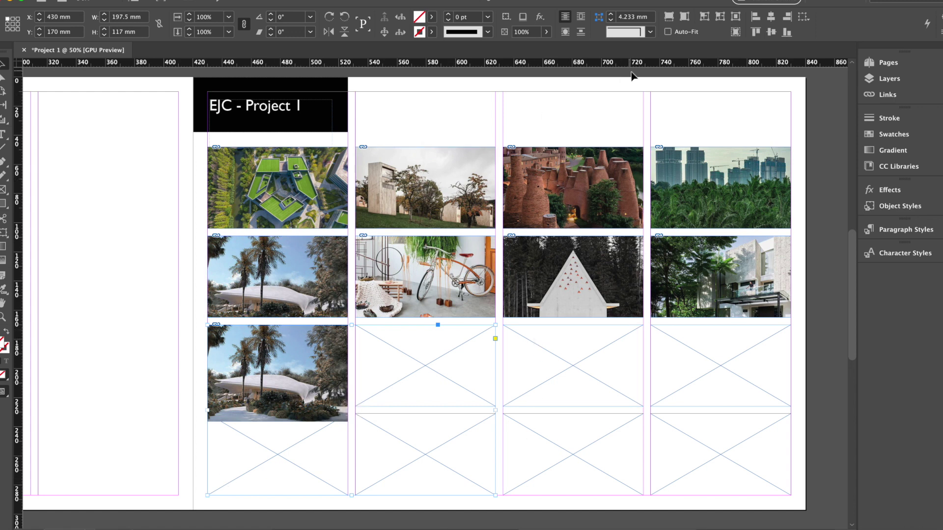
{"action": "left_click", "coordinate": [670, 18]}
Zoom out to 25% and scroll so the text page and photo-grid page show side by side.
{"action": "left_click", "coordinate": [168, 313]}
{"action": "scroll", "coordinate": [168, 313], "scroll_direction": "down", "scroll_amount": 1}
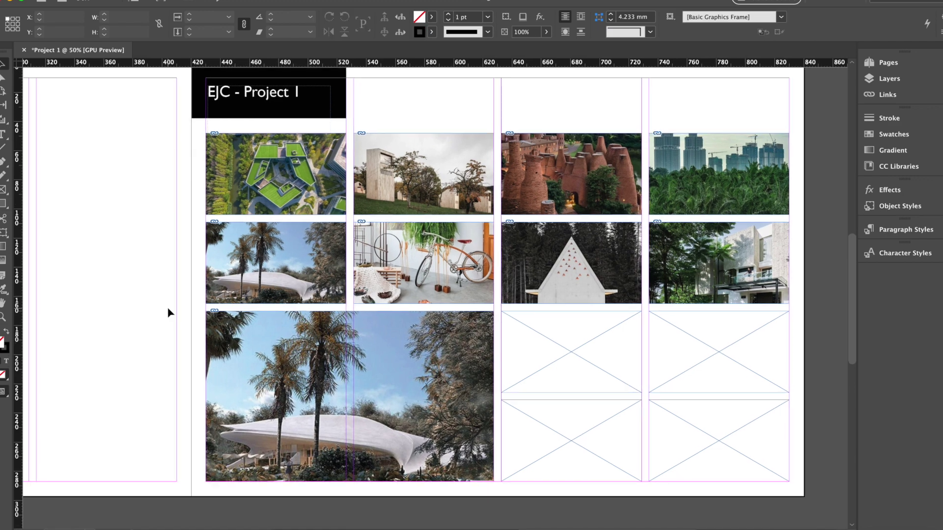
{"action": "scroll", "coordinate": [168, 313], "scroll_direction": "down", "scroll_amount": 1}
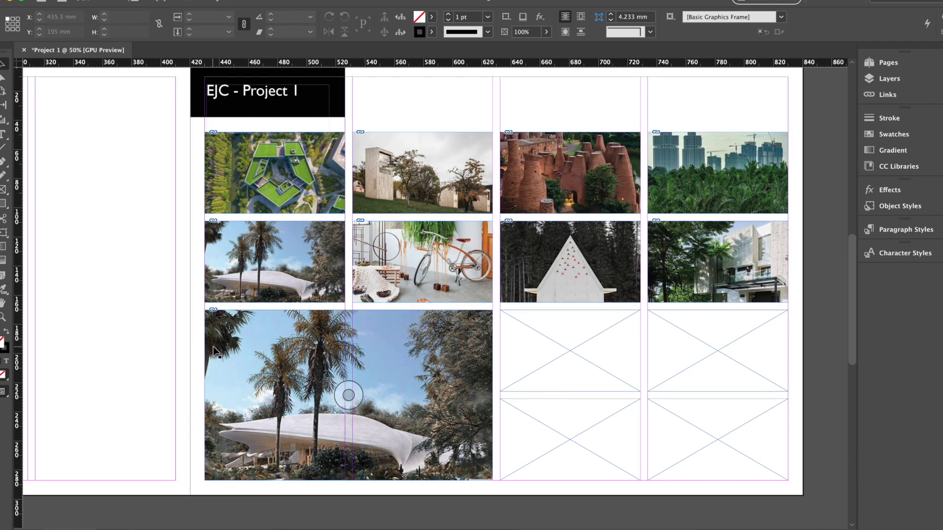
{"action": "scroll", "coordinate": [214, 351], "scroll_direction": "up", "scroll_amount": 2}
{"action": "scroll", "coordinate": [214, 350], "scroll_direction": "left", "scroll_amount": 1}
{"action": "key", "text": "super+minus"}
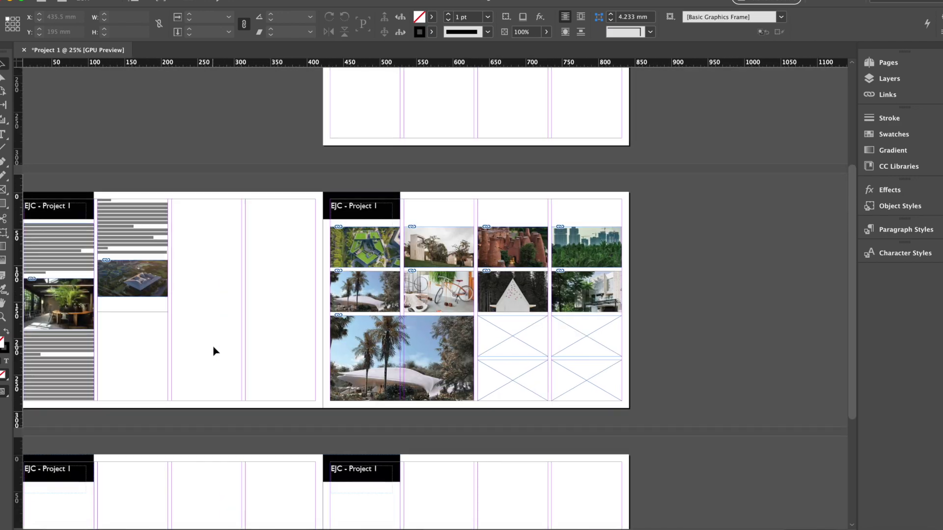
{"action": "scroll", "coordinate": [213, 350], "scroll_direction": "down", "scroll_amount": 2}
{"action": "scroll", "coordinate": [213, 351], "scroll_direction": "left", "scroll_amount": 3}
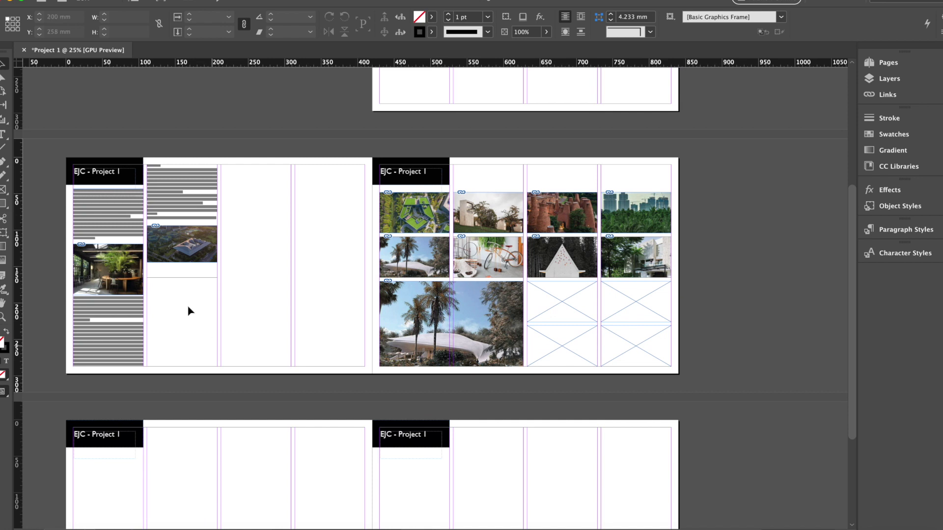
{"action": "left_click", "coordinate": [77, 2]}
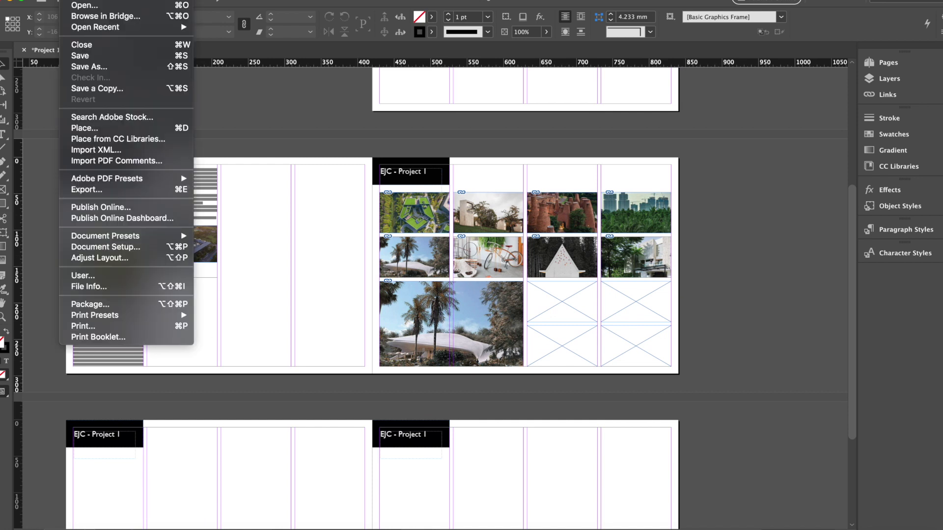
Save the layout under the name 'Project 1' in the Desktop folder.
{"action": "left_click", "coordinate": [84, 57]}
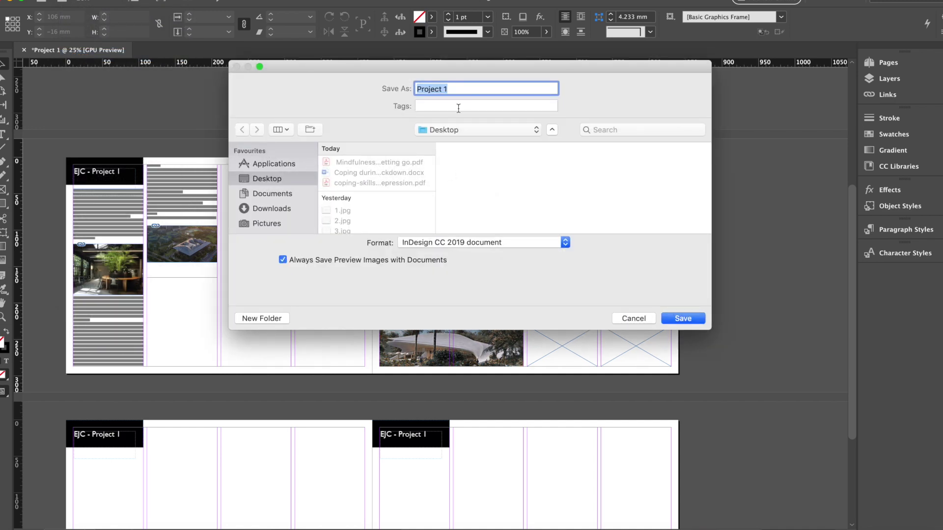
{"action": "left_click", "coordinate": [680, 319]}
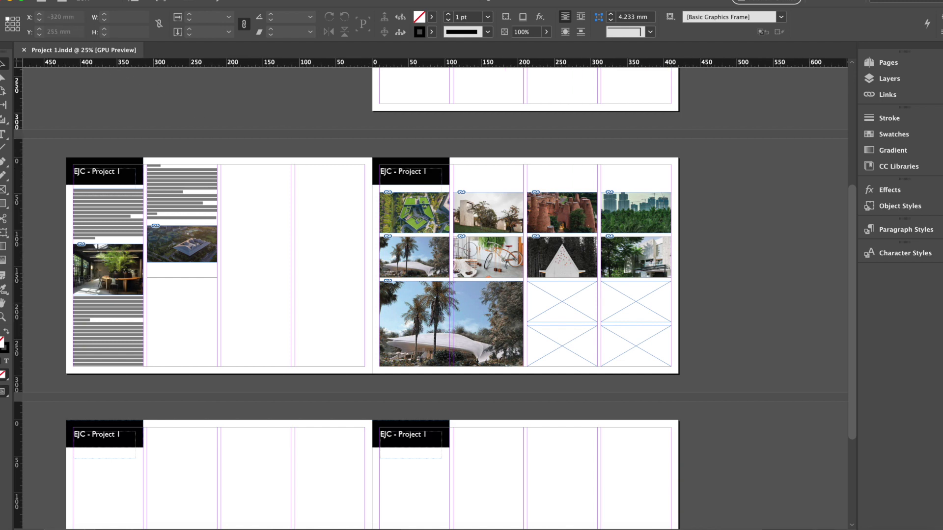
{"action": "left_click", "coordinate": [74, 0]}
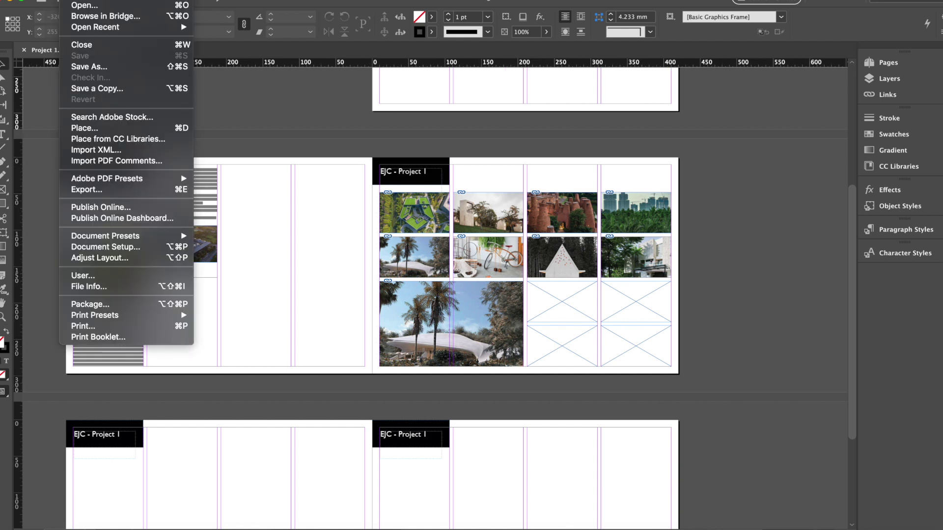
Export 'Project 1' to the Desktop as Adobe PDF (Print) using the High Quality Print preset.
{"action": "left_click", "coordinate": [363, 211]}
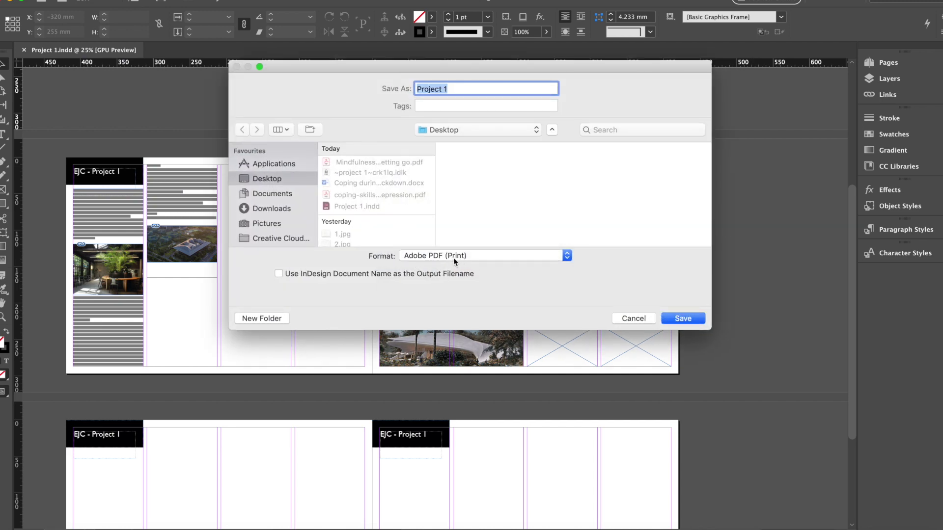
{"action": "left_click", "coordinate": [683, 318]}
{"action": "left_click", "coordinate": [631, 451]}
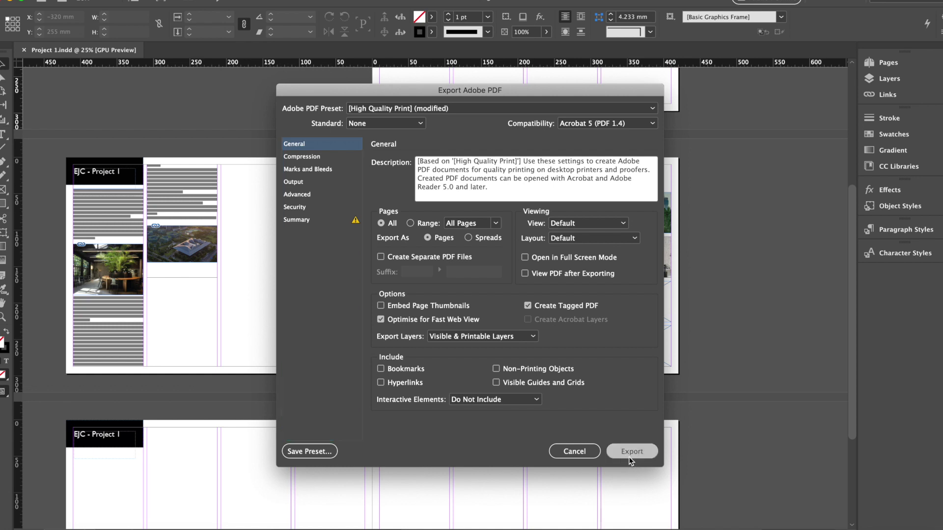
{"action": "left_click", "coordinate": [771, 324]}
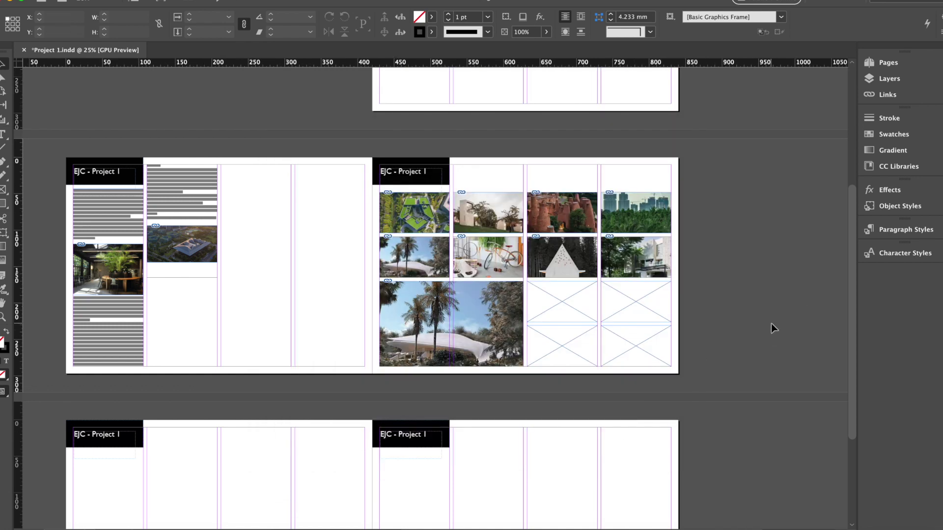